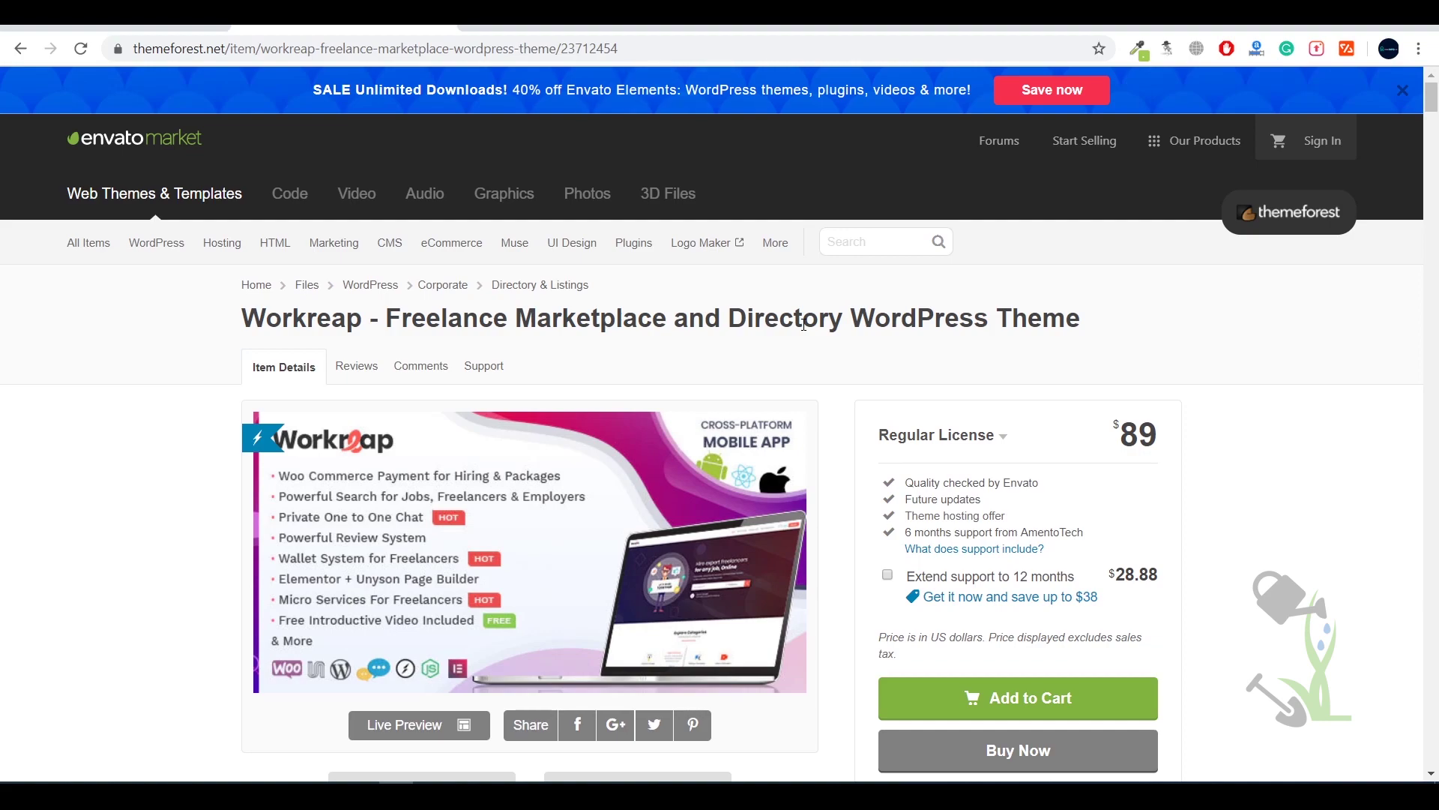
- Scroll the theme's product page and open its live demo preview, then come back
{"action": "scroll", "coordinate": [802, 326], "scroll_direction": "down", "scroll_amount": 15}
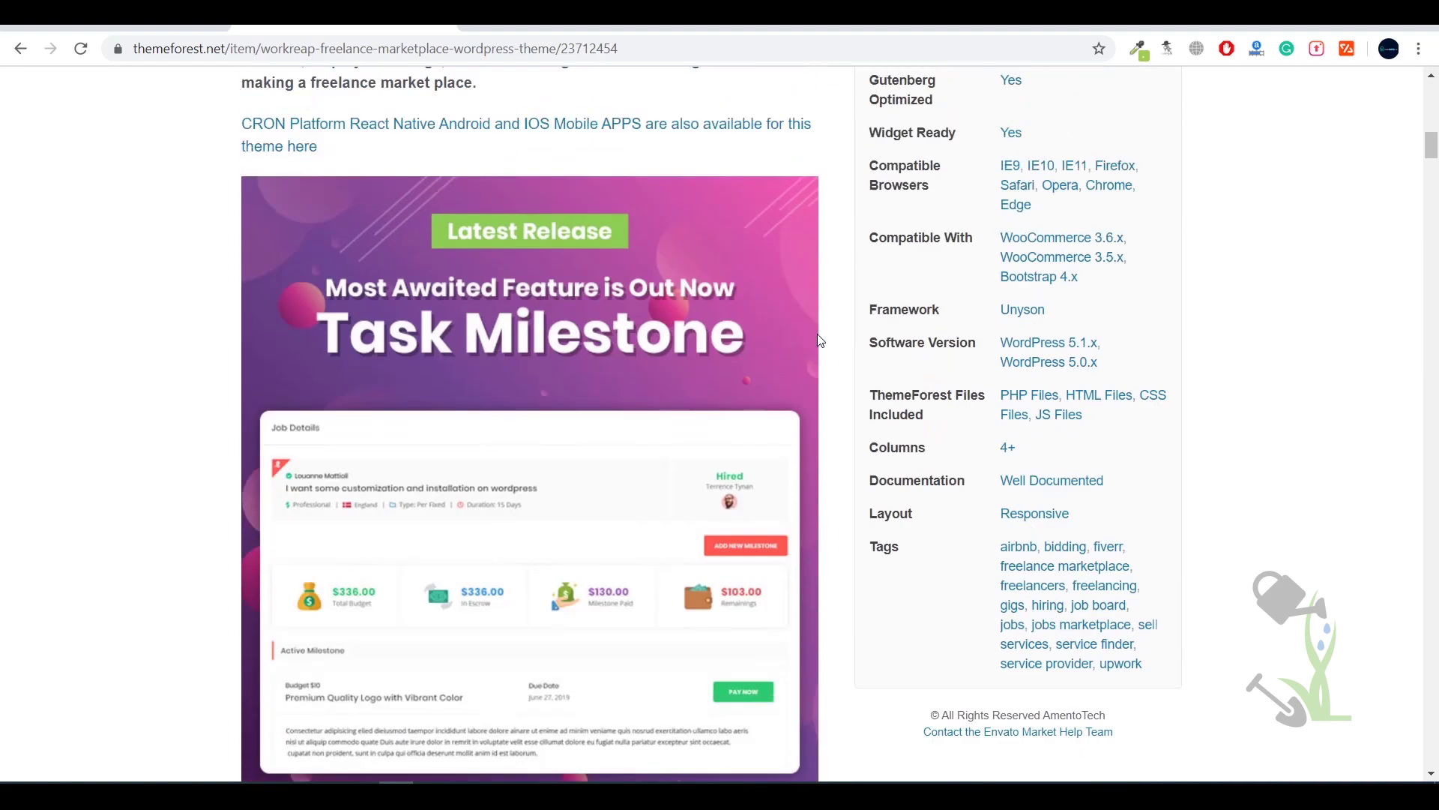
{"action": "scroll", "coordinate": [848, 407], "scroll_direction": "up", "scroll_amount": 3}
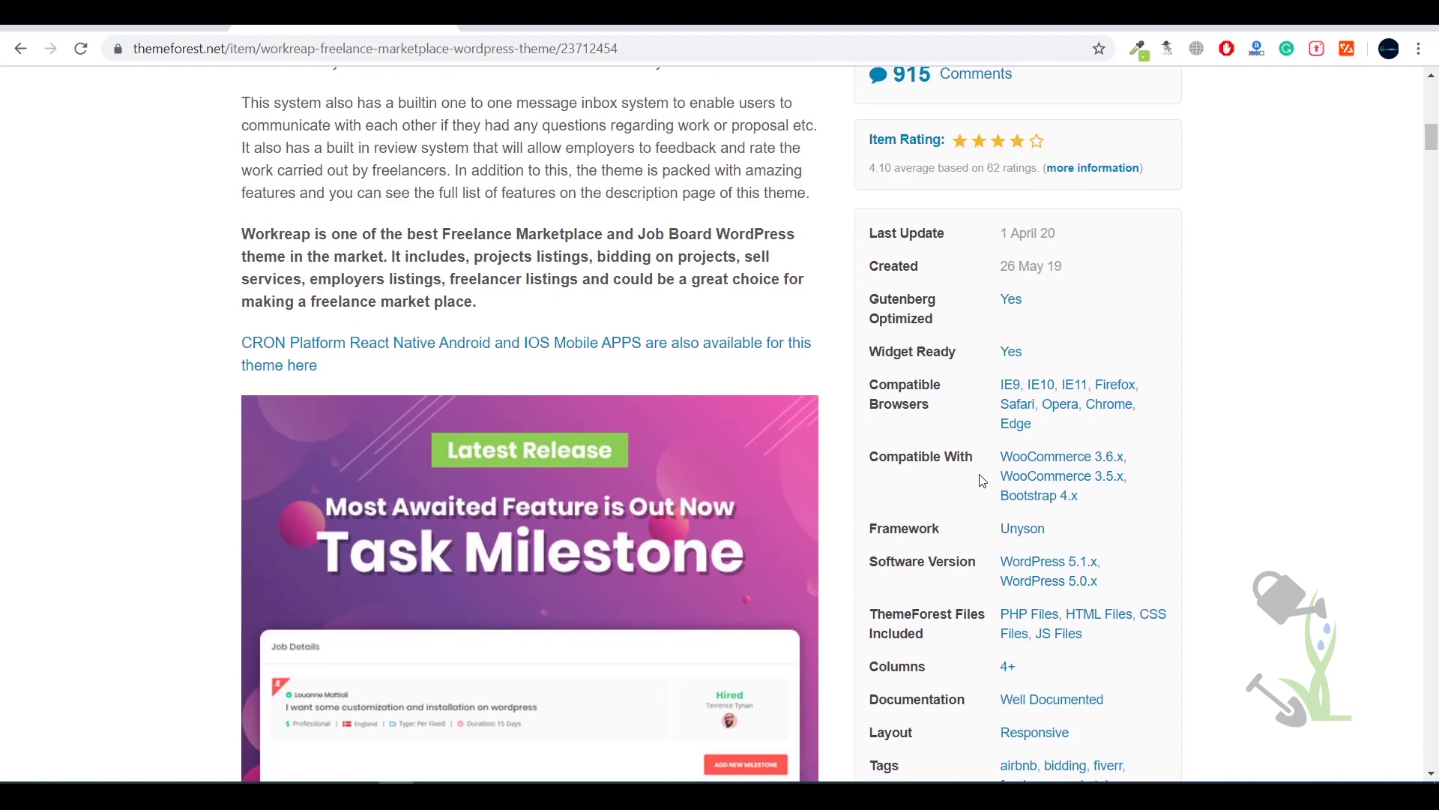
{"action": "scroll", "coordinate": [981, 476], "scroll_direction": "down", "scroll_amount": 2}
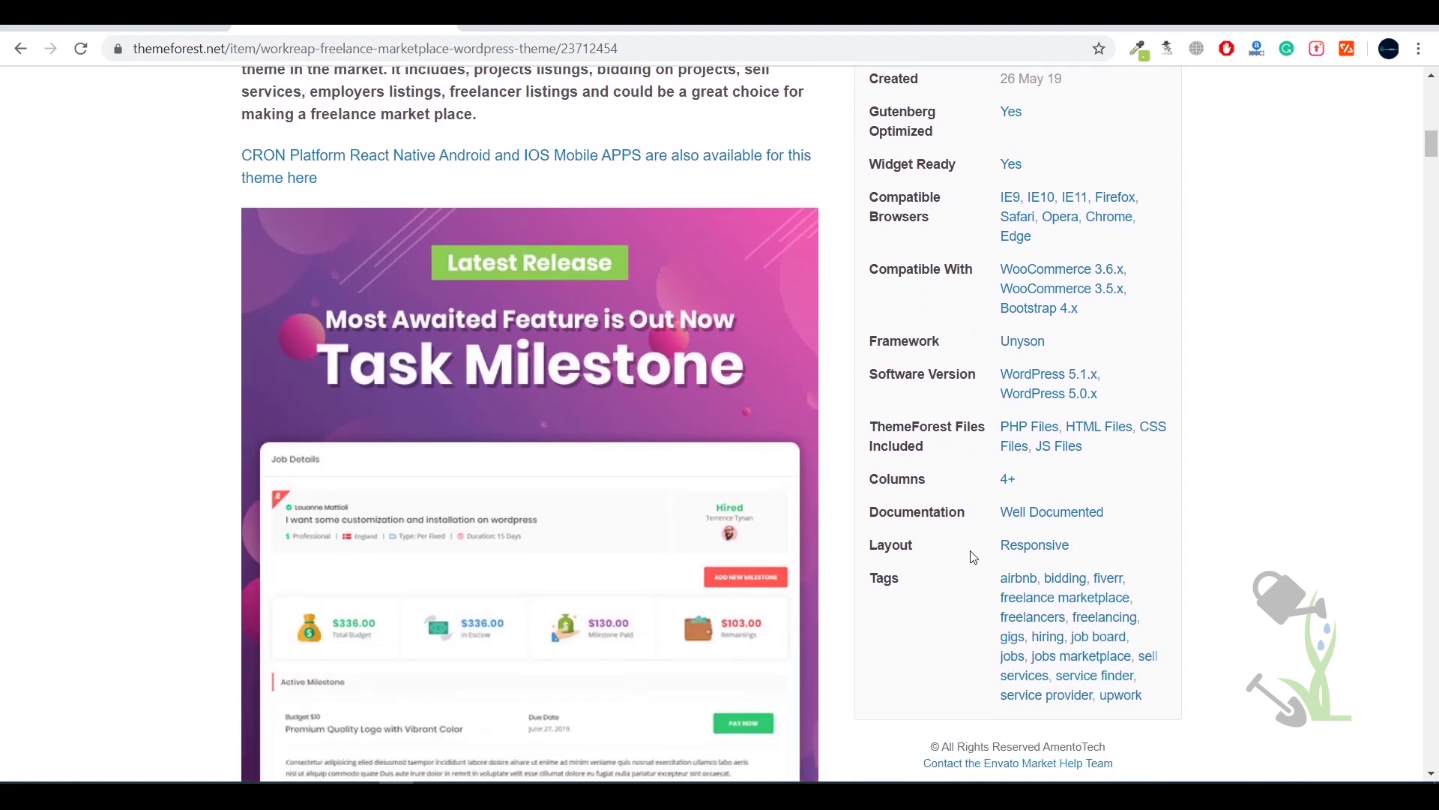
{"action": "scroll", "coordinate": [972, 554], "scroll_direction": "down", "scroll_amount": 3}
{"action": "scroll", "coordinate": [899, 547], "scroll_direction": "up", "scroll_amount": 15}
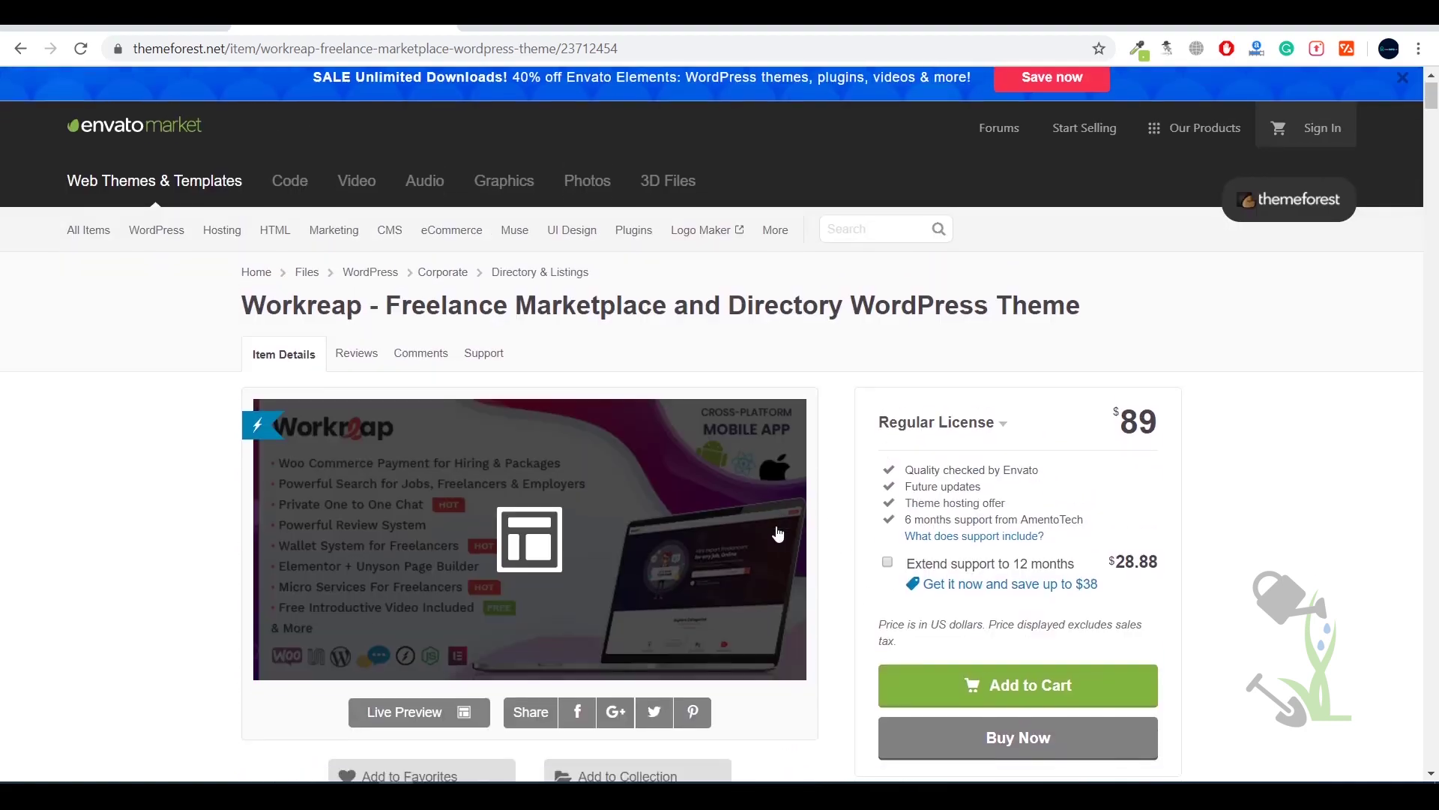
{"action": "scroll", "coordinate": [778, 533], "scroll_direction": "down", "scroll_amount": 6}
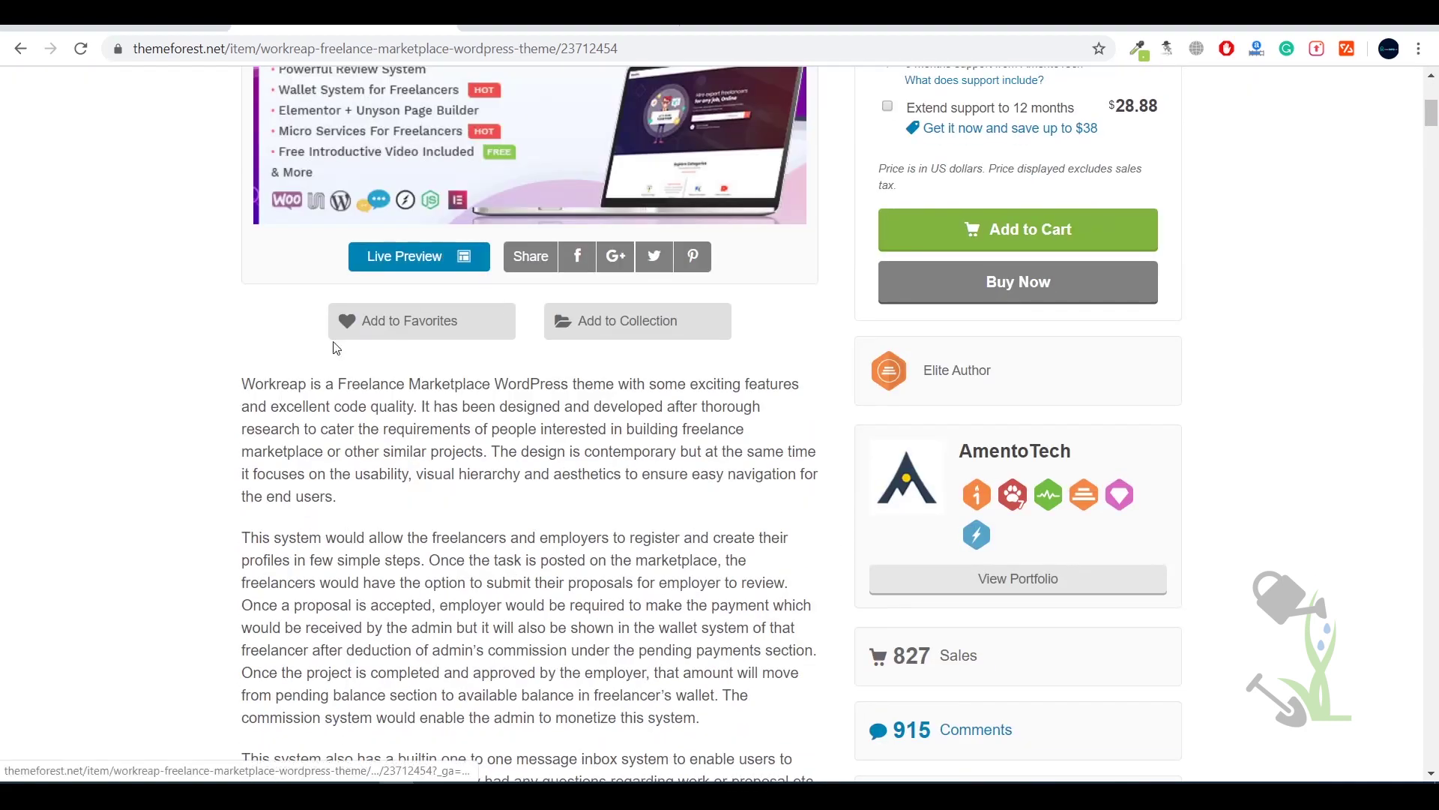
{"action": "left_click", "coordinate": [417, 274]}
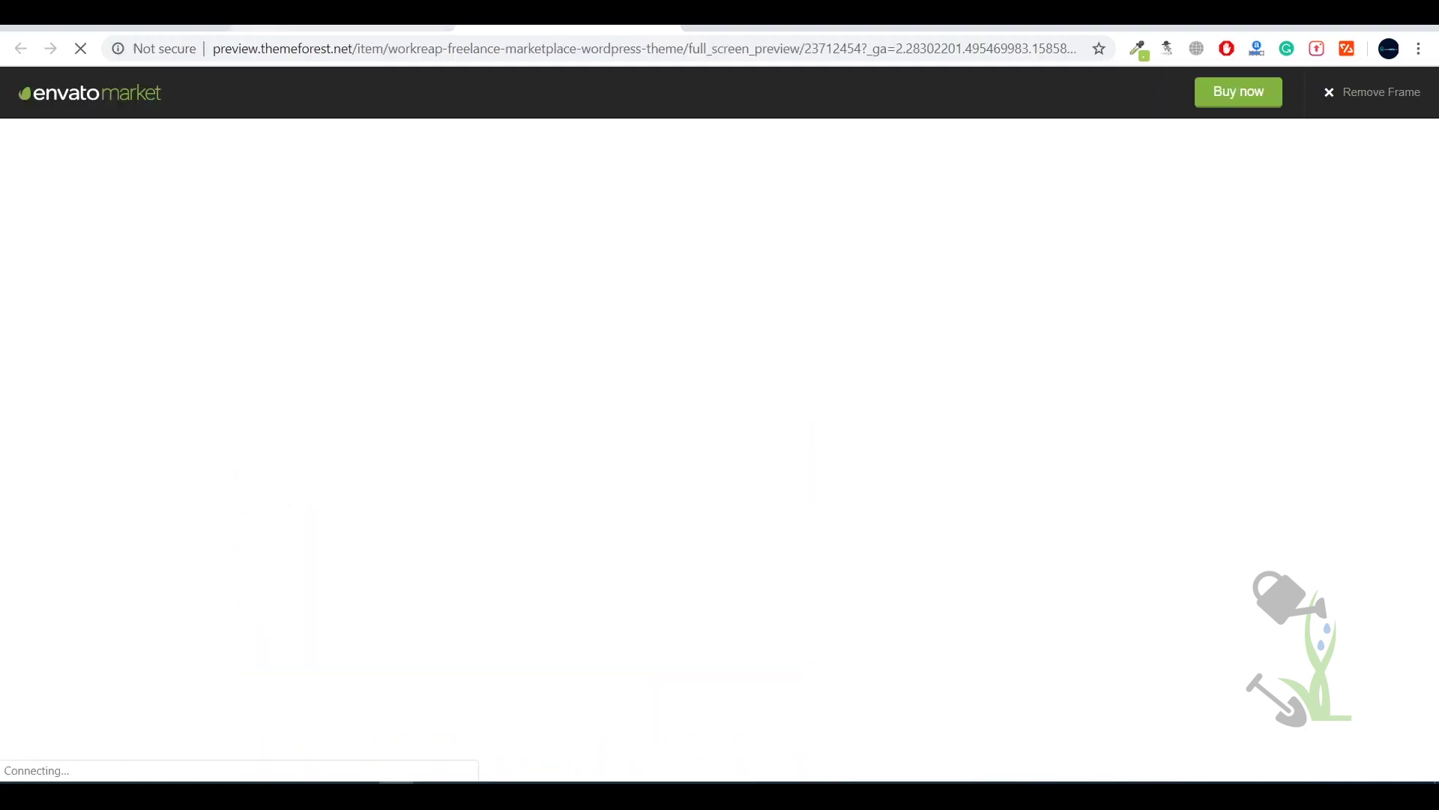
{"action": "key", "text": "alt+Left"}
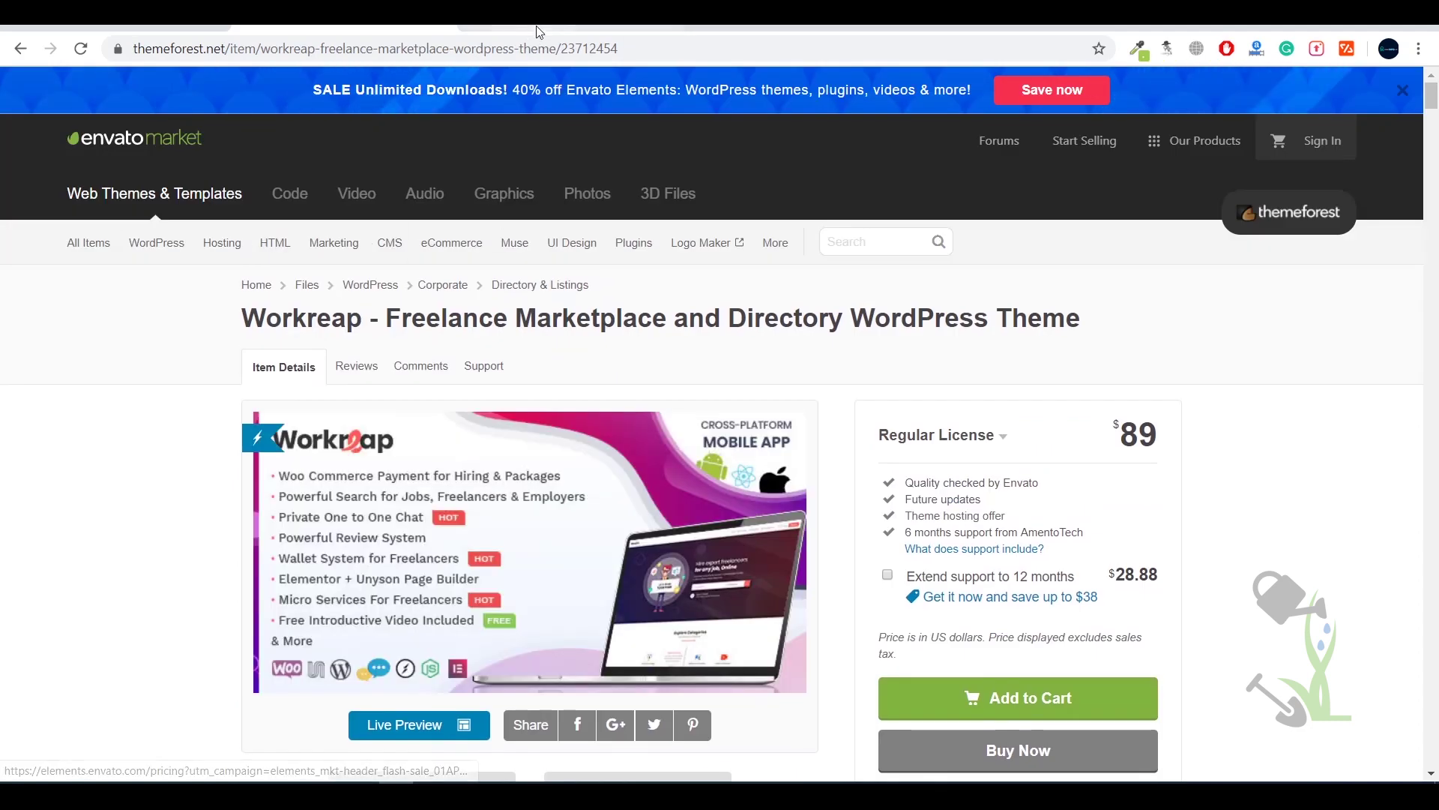
{"action": "left_click", "coordinate": [537, 32]}
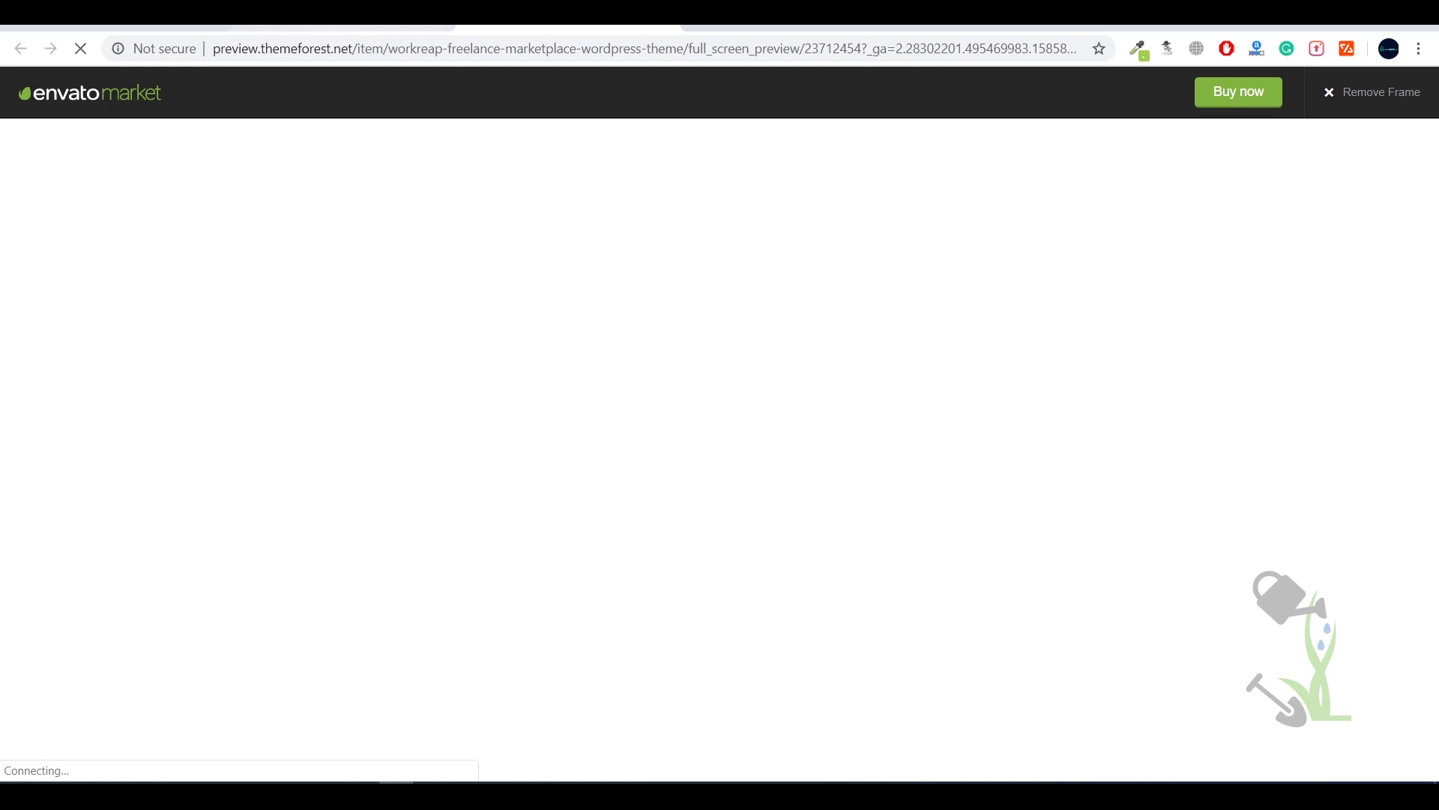
{"action": "key", "text": "ctrl+shift+Tab"}
- Look further down the product page and view the full-screen theme demo before returning
{"action": "scroll", "coordinate": [578, 604], "scroll_direction": "down", "scroll_amount": 15}
{"action": "scroll", "coordinate": [577, 605], "scroll_direction": "down", "scroll_amount": 8}
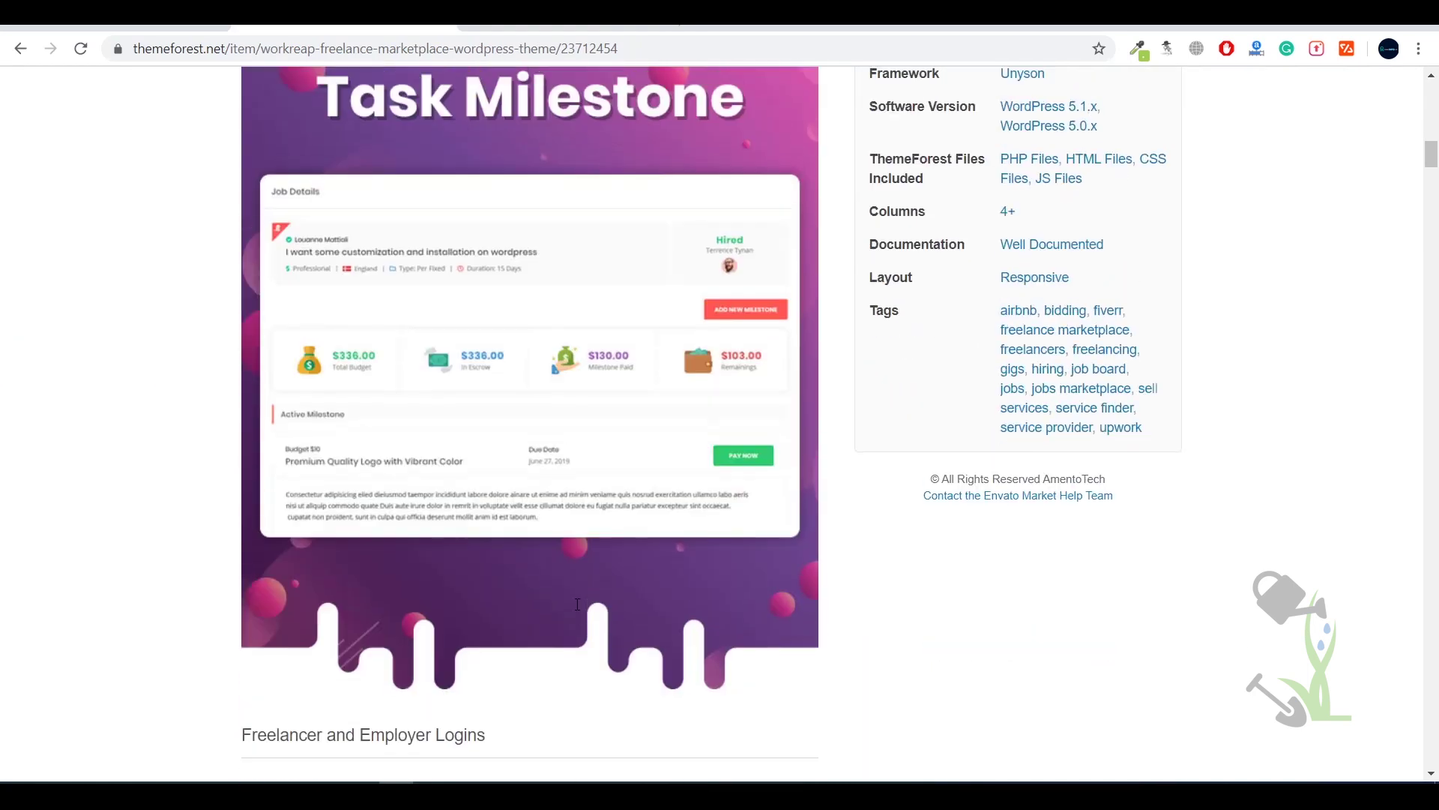
{"action": "scroll", "coordinate": [562, 623], "scroll_direction": "up", "scroll_amount": 20}
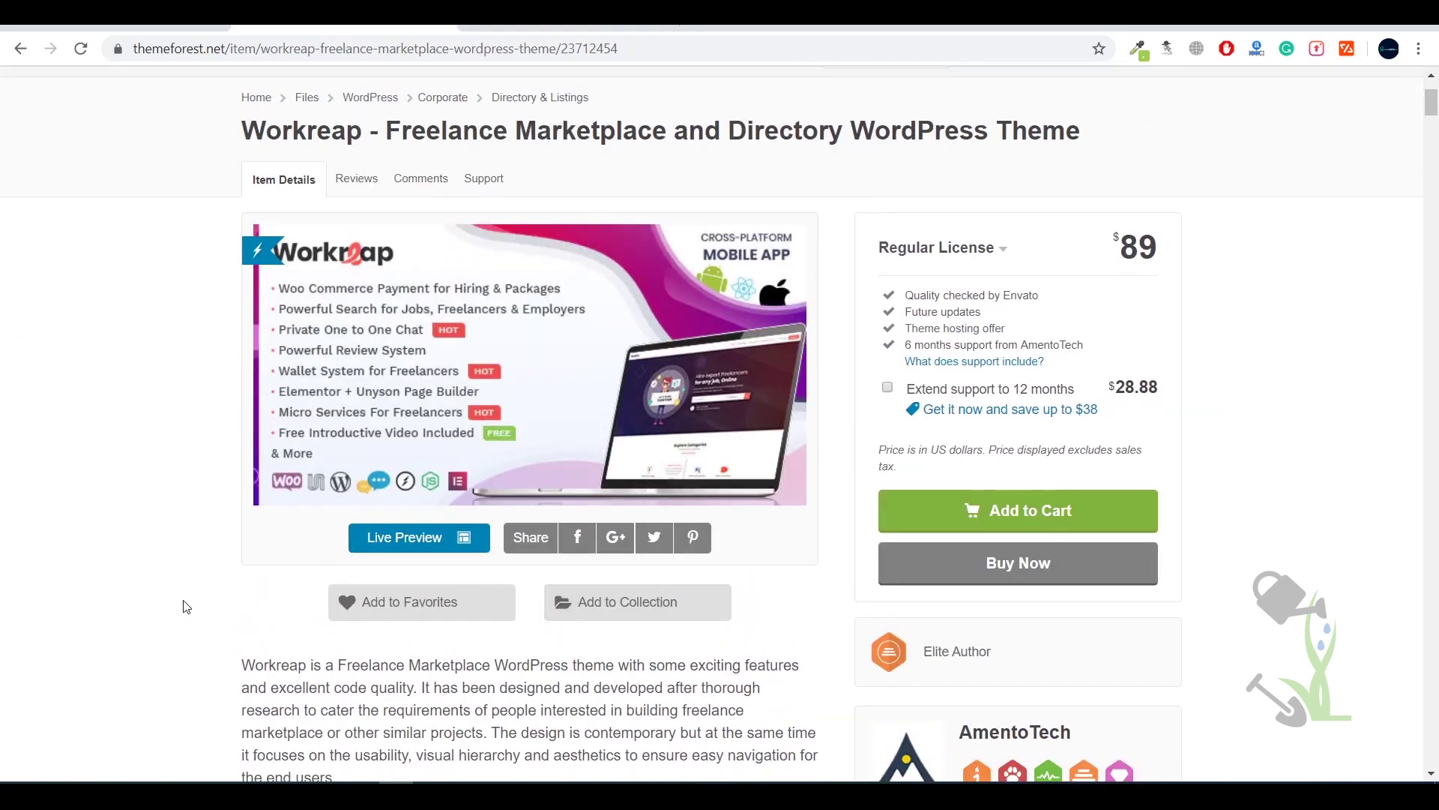
{"action": "scroll", "coordinate": [188, 603], "scroll_direction": "down", "scroll_amount": 15}
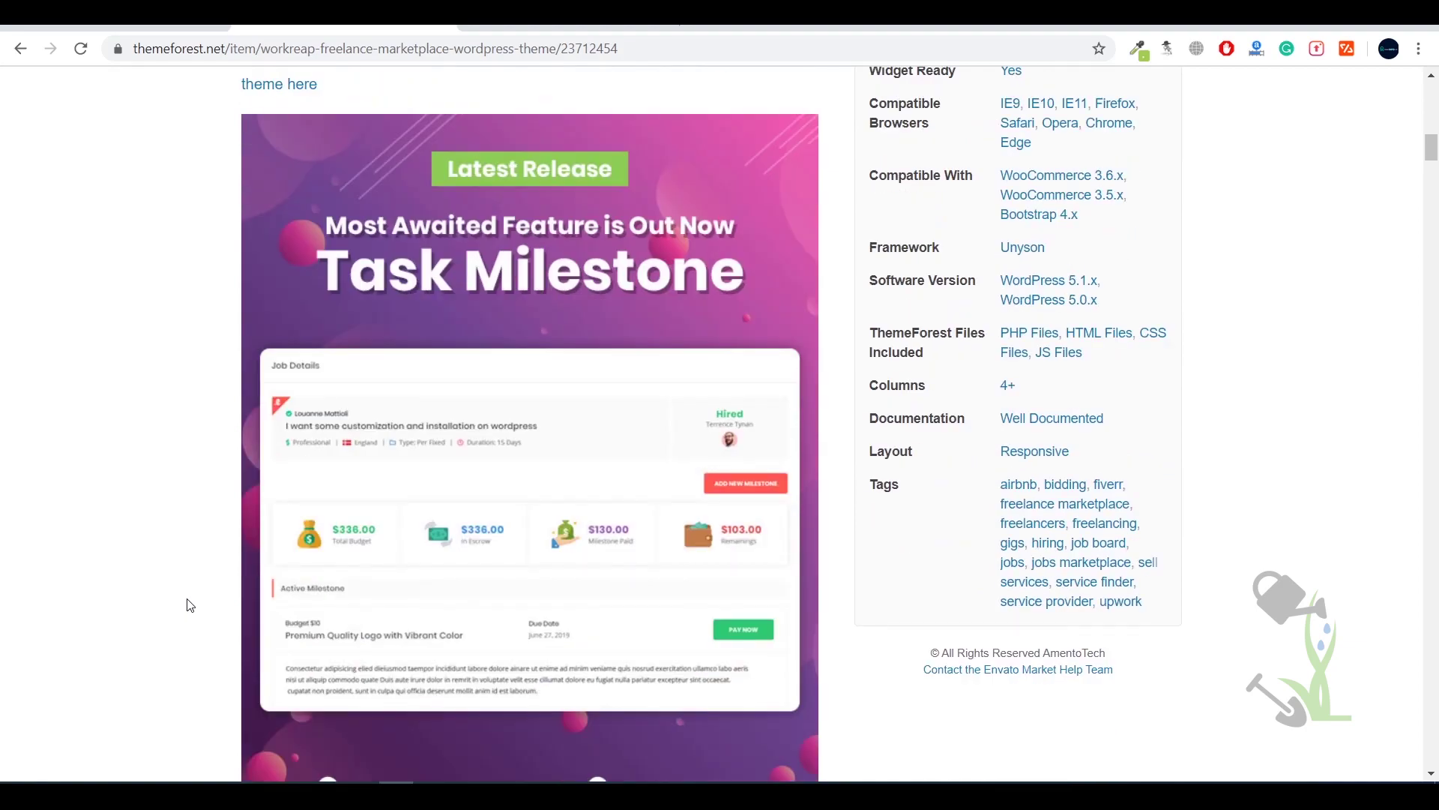
{"action": "scroll", "coordinate": [191, 604], "scroll_direction": "up", "scroll_amount": 10}
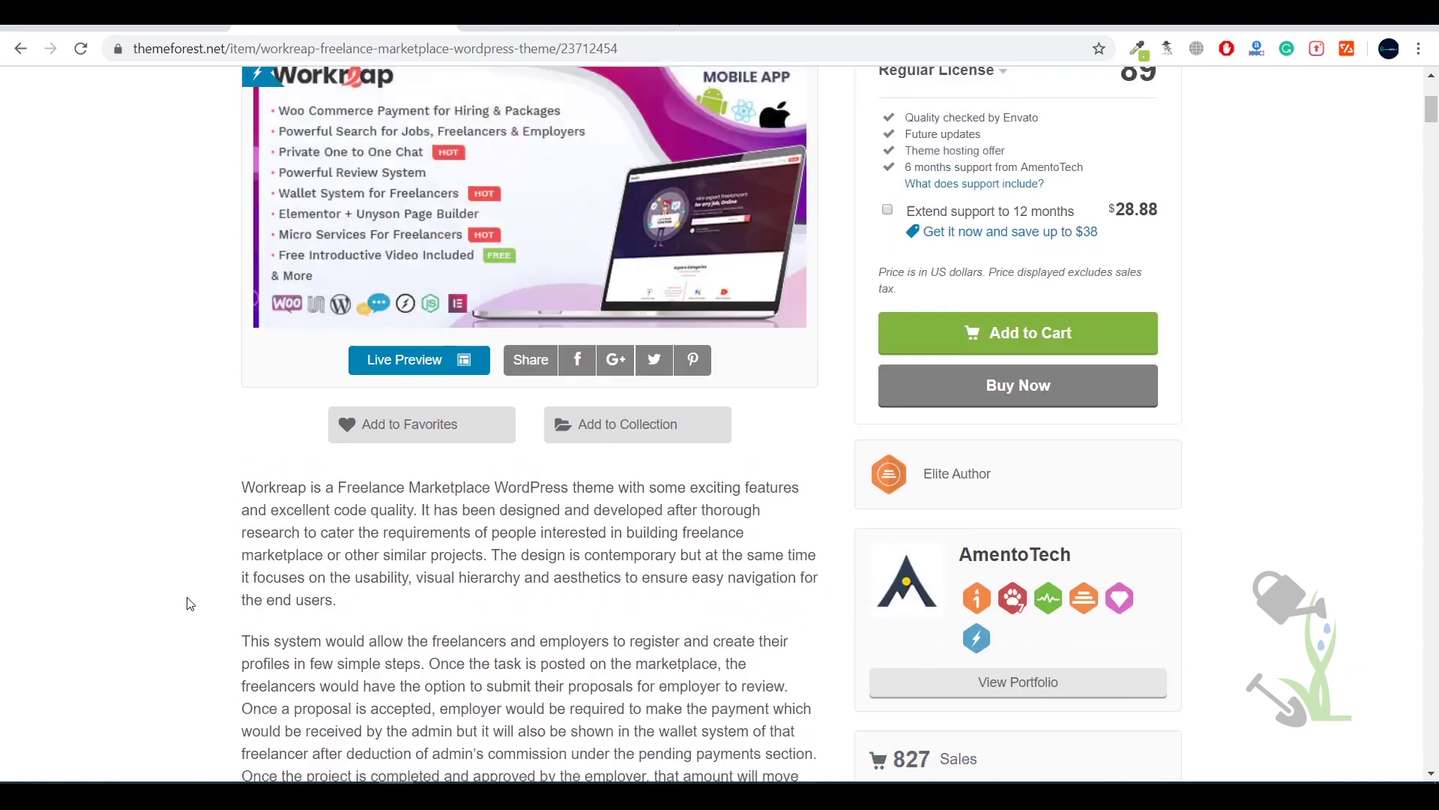
{"action": "scroll", "coordinate": [196, 606], "scroll_direction": "down", "scroll_amount": 15}
{"action": "scroll", "coordinate": [196, 606], "scroll_direction": "down", "scroll_amount": 8}
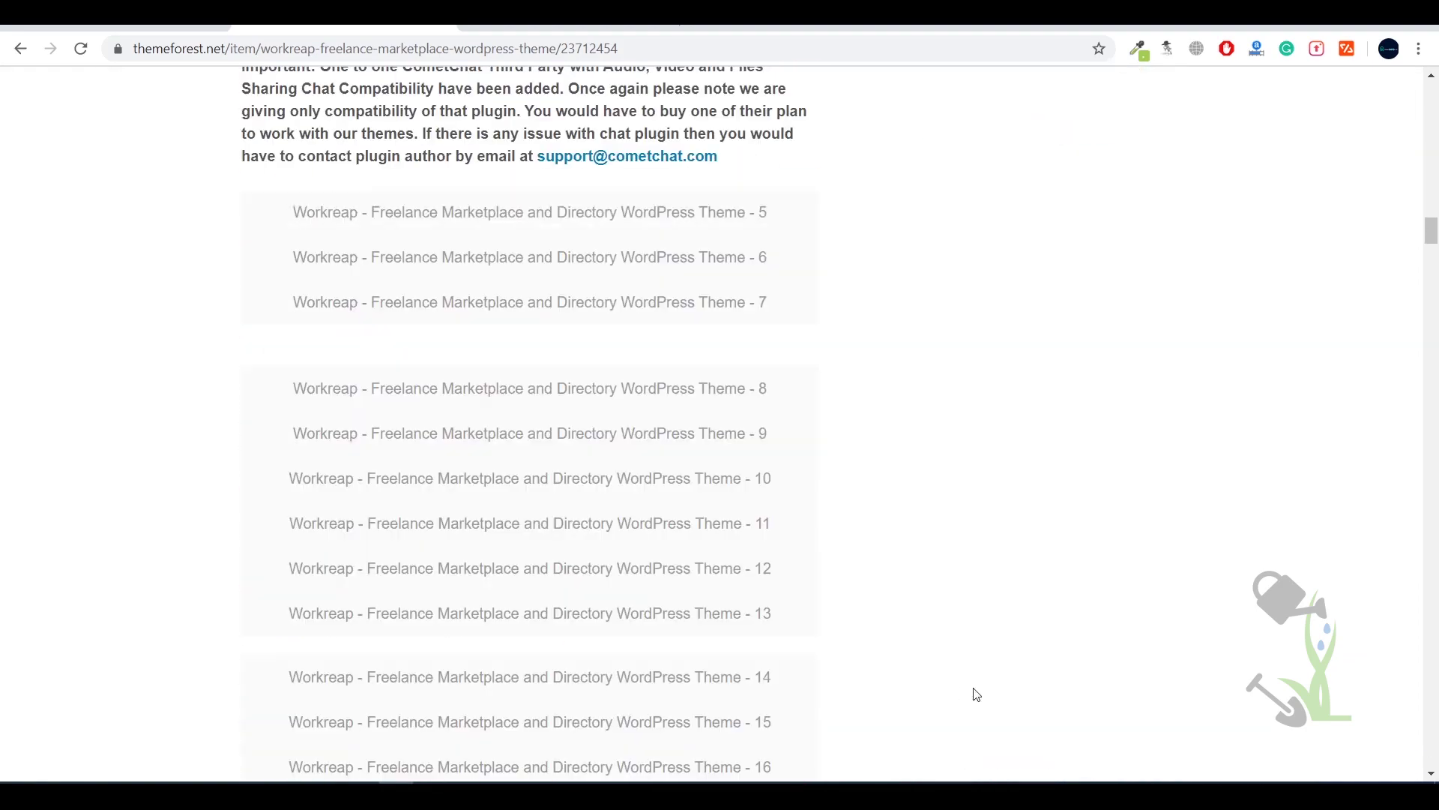
{"action": "scroll", "coordinate": [948, 685], "scroll_direction": "up", "scroll_amount": 12}
{"action": "scroll", "coordinate": [919, 187], "scroll_direction": "up", "scroll_amount": 10}
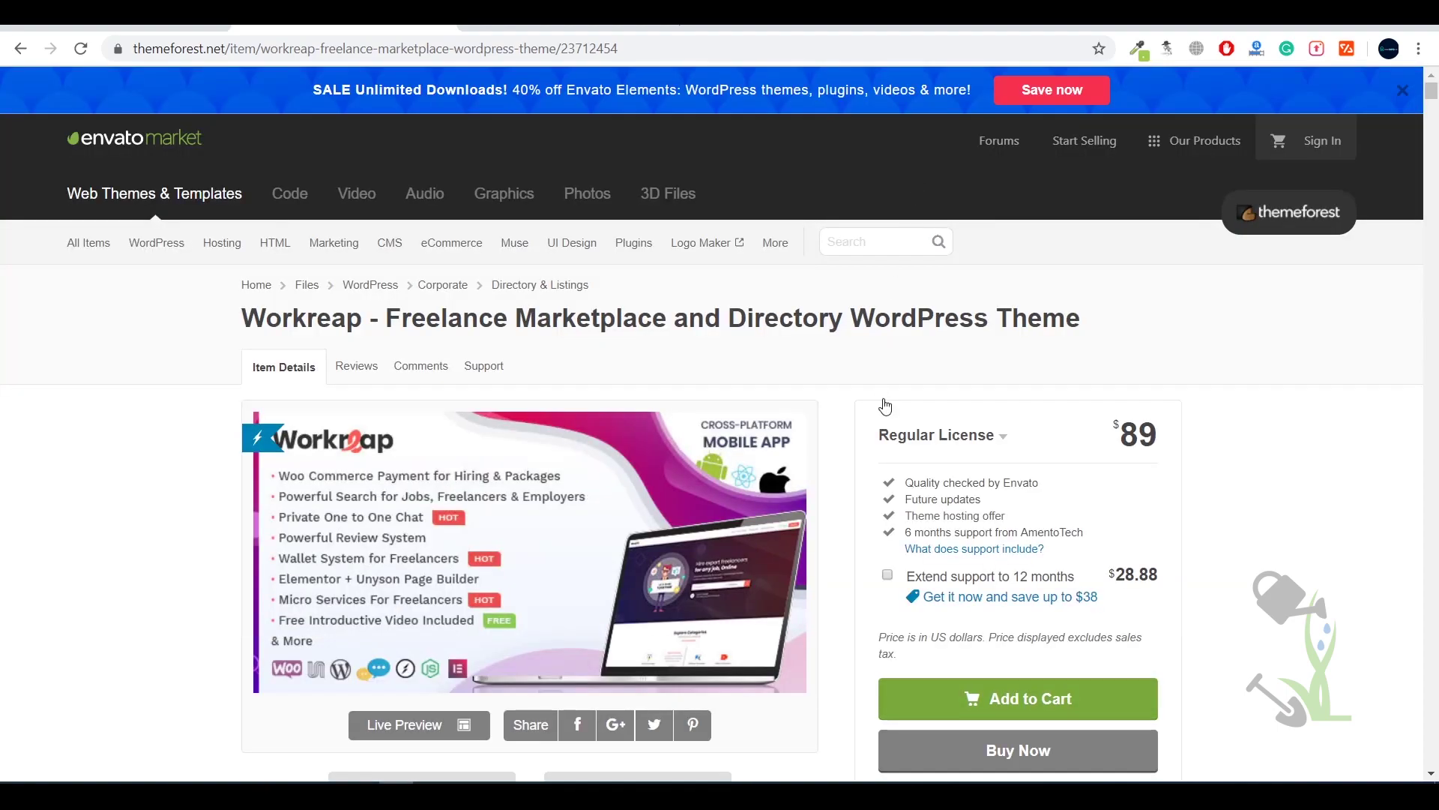
{"action": "scroll", "coordinate": [855, 390], "scroll_direction": "down", "scroll_amount": 20}
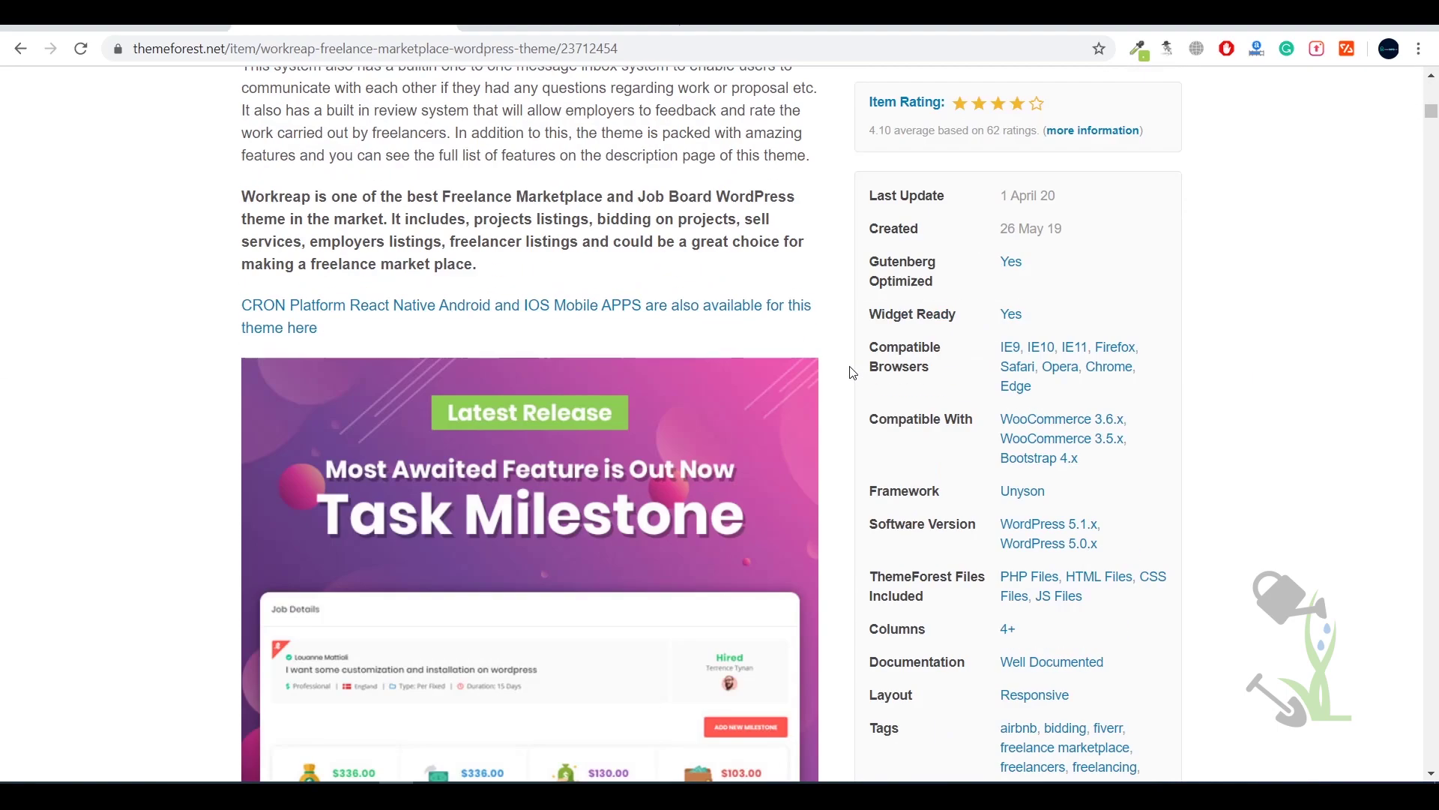
{"action": "scroll", "coordinate": [866, 405], "scroll_direction": "down", "scroll_amount": 6}
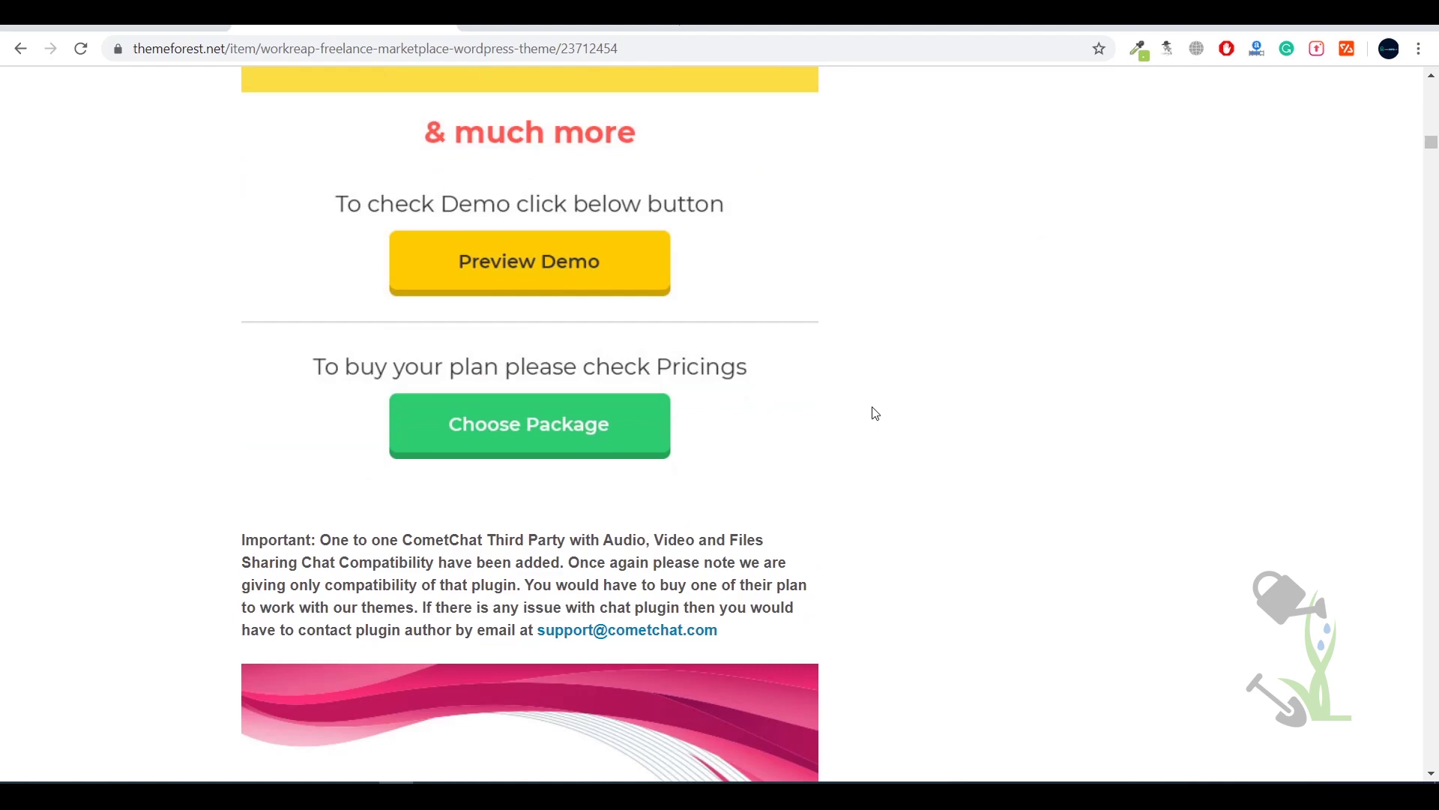
{"action": "scroll", "coordinate": [854, 428], "scroll_direction": "up", "scroll_amount": 6}
{"action": "left_click", "coordinate": [652, 458]}
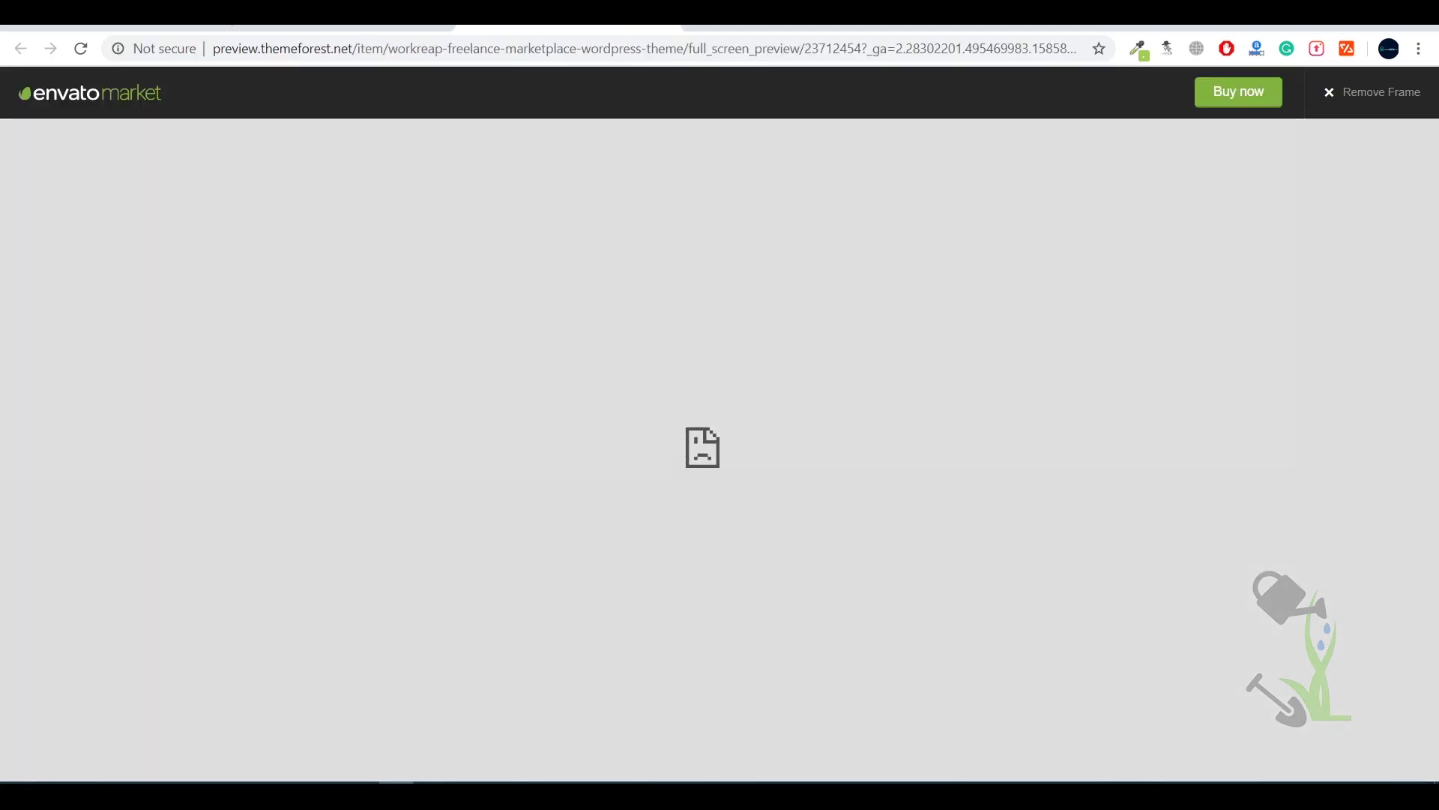
{"action": "left_click", "coordinate": [672, 13]}
{"action": "scroll", "coordinate": [915, 385], "scroll_direction": "down", "scroll_amount": 8}
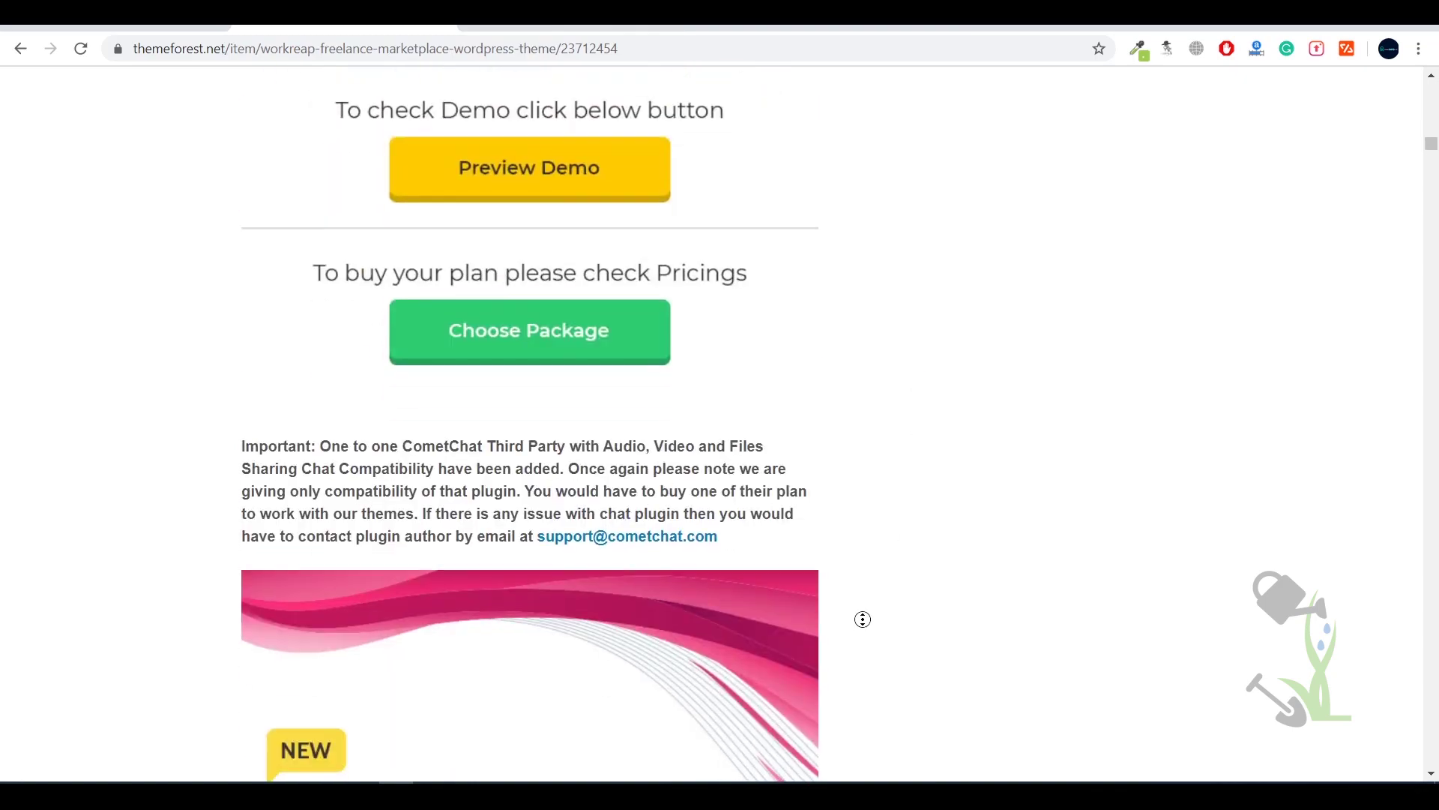
{"action": "scroll", "coordinate": [862, 449], "scroll_direction": "up", "scroll_amount": 15}
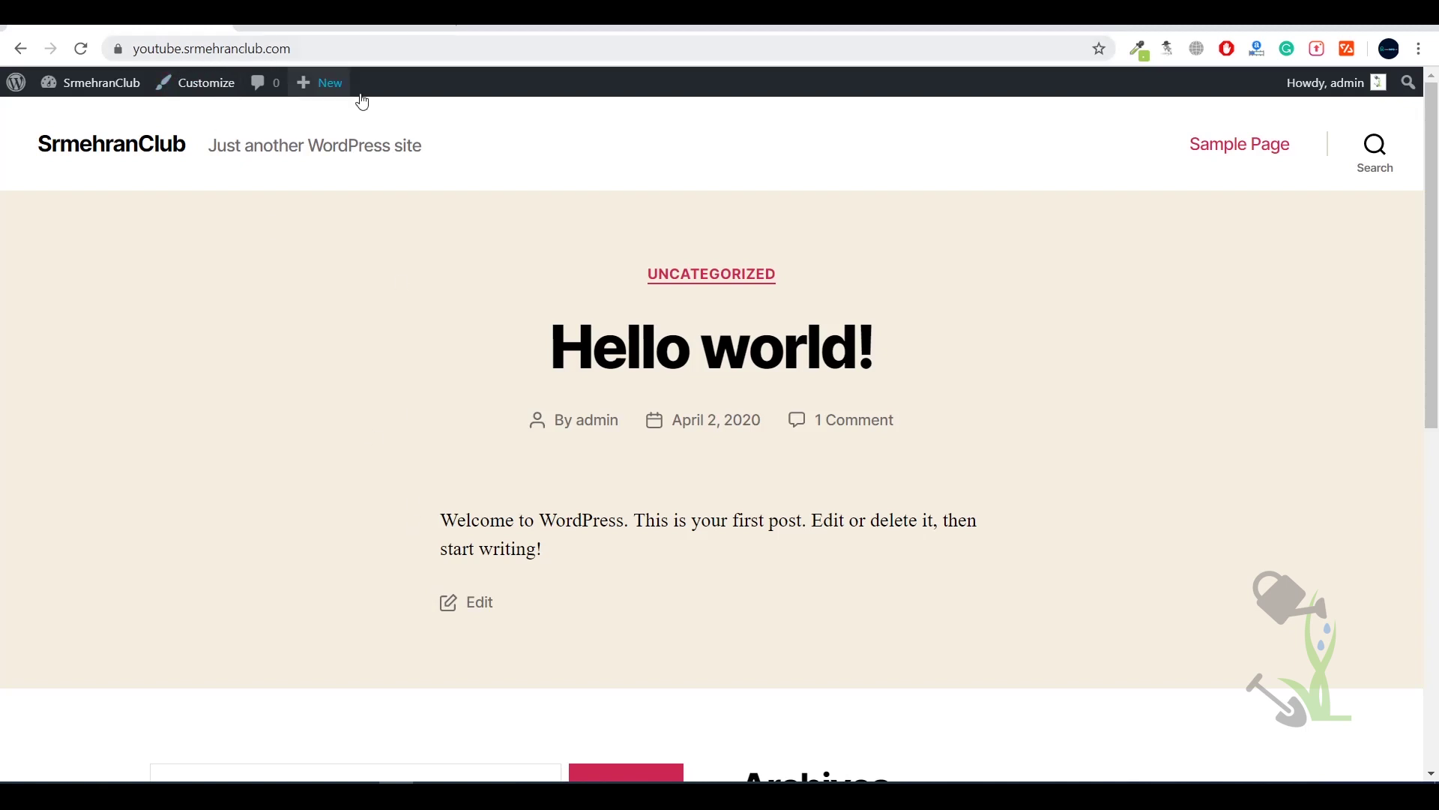
- Load the WordPress admin dashboard by appending /wp-admin to the site URL
{"action": "left_click_drag", "start_coordinate": [560, 558], "coordinate": [398, 520]}
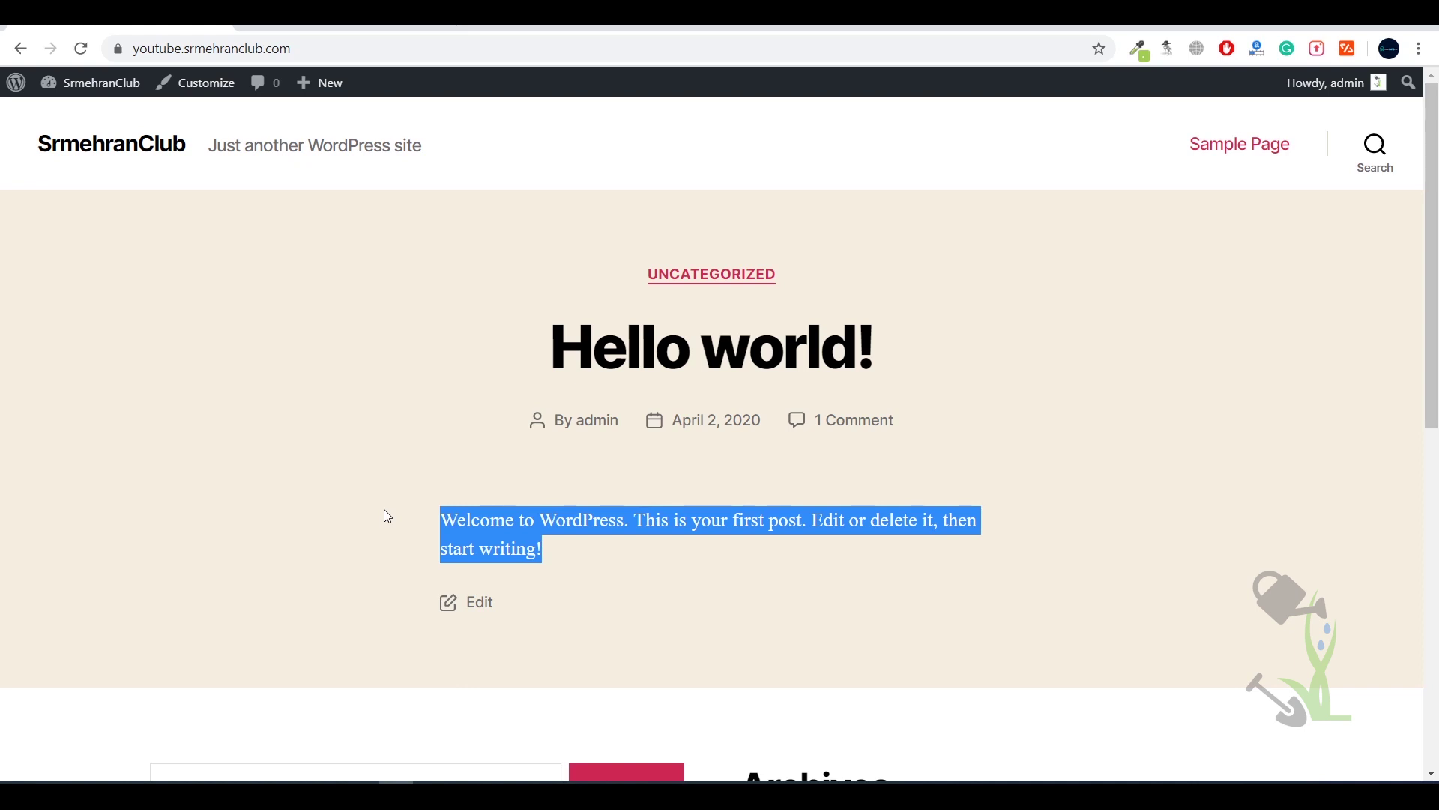
{"action": "left_click", "coordinate": [371, 54]}
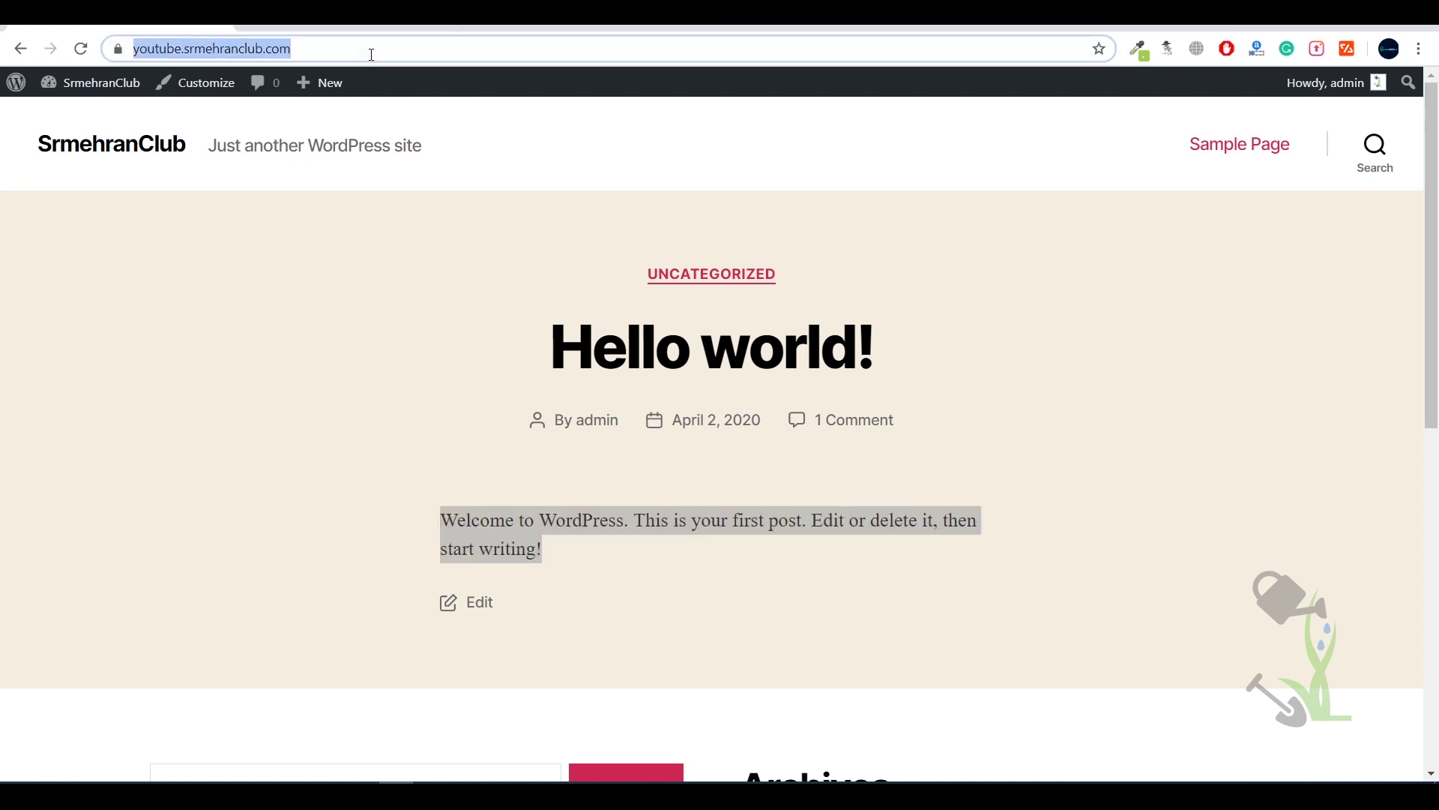
{"action": "left_click", "coordinate": [342, 47]}
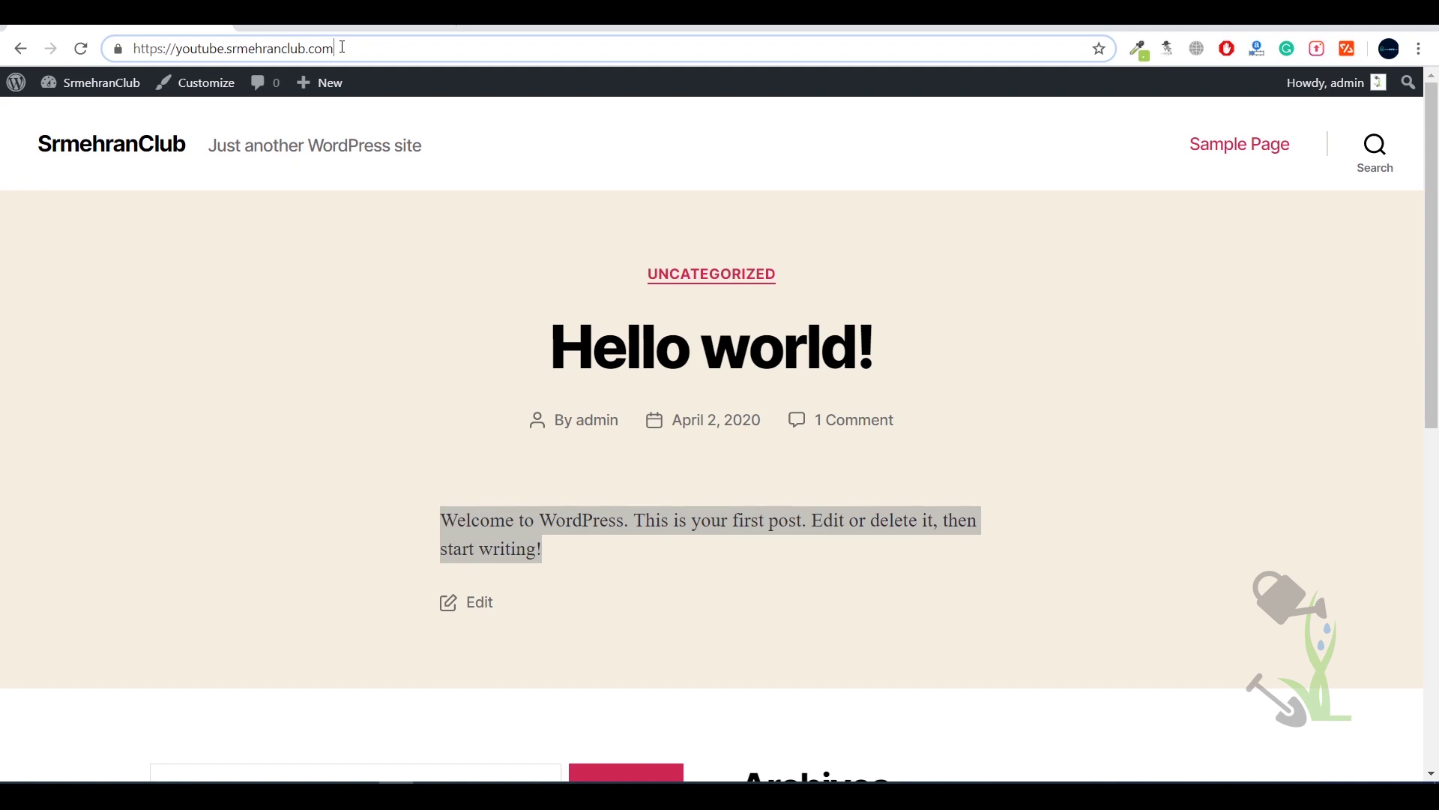
{"action": "type", "text": "/wp"}
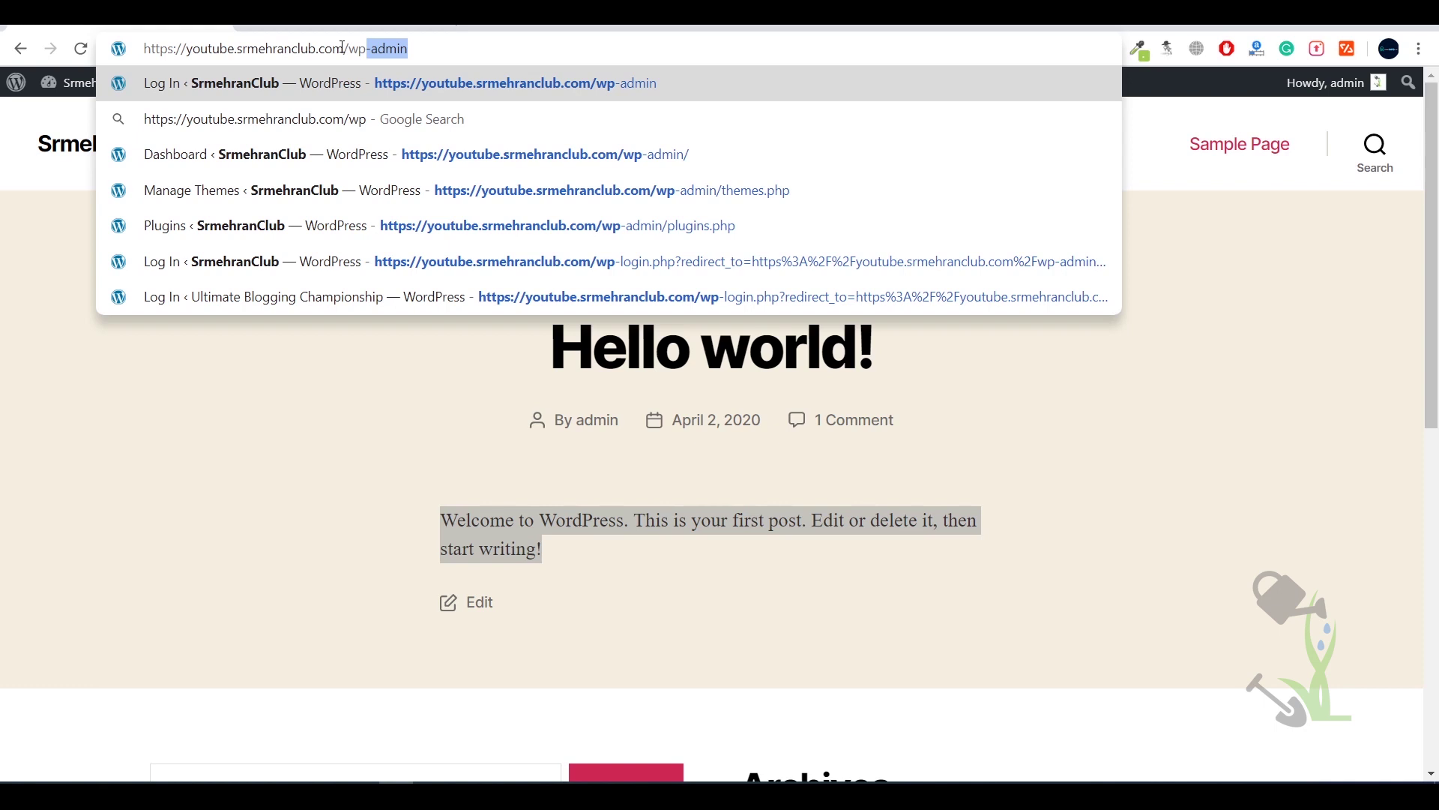
{"action": "key", "text": "Return"}
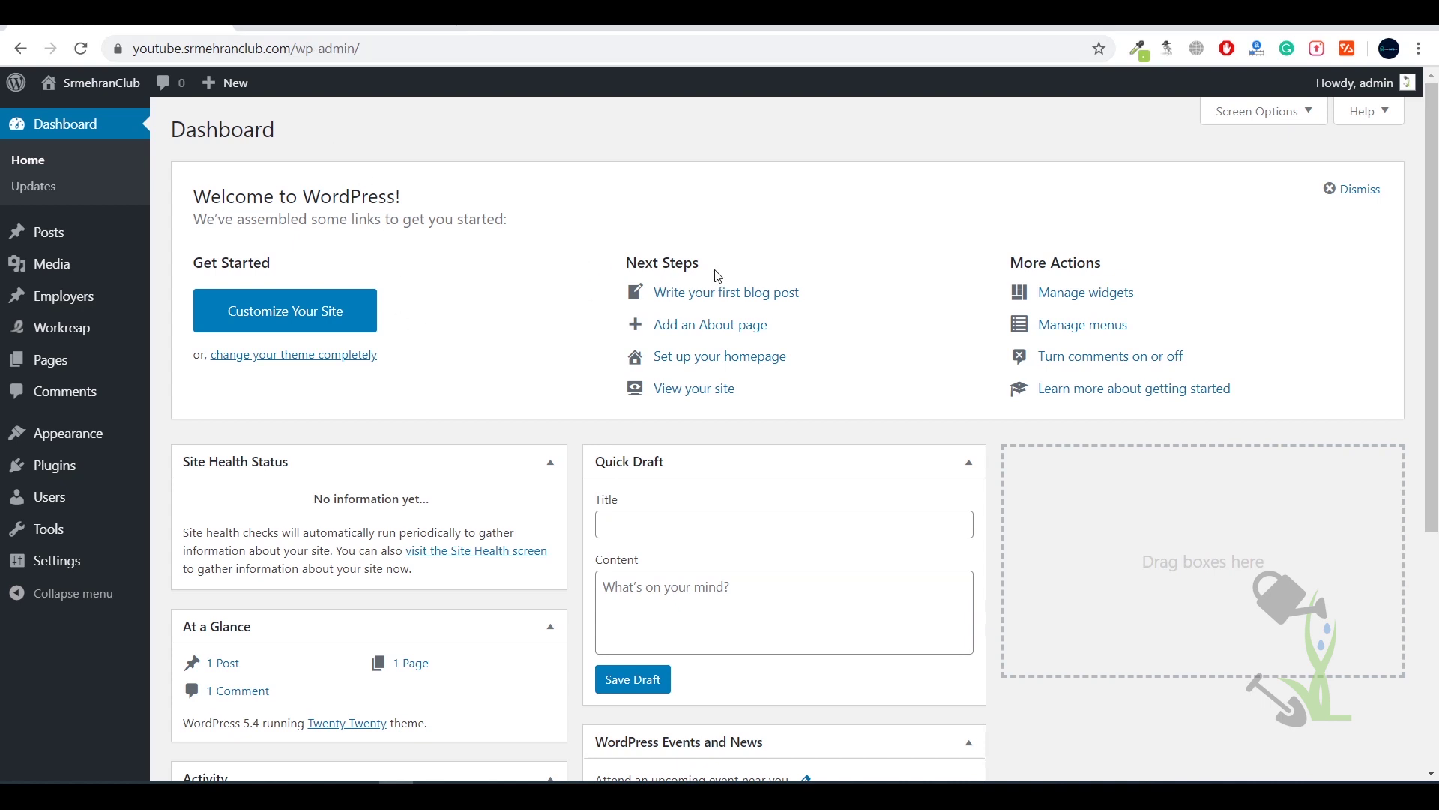
- Scroll the Dashboard and bring up the Settings flyout submenu in the sidebar
{"action": "scroll", "coordinate": [717, 276], "scroll_direction": "down", "scroll_amount": 1}
{"action": "scroll", "coordinate": [717, 275], "scroll_direction": "up", "scroll_amount": 1}
{"action": "mouse_move", "coordinate": [20, 562]}
{"action": "mouse_move", "coordinate": [64, 567]}
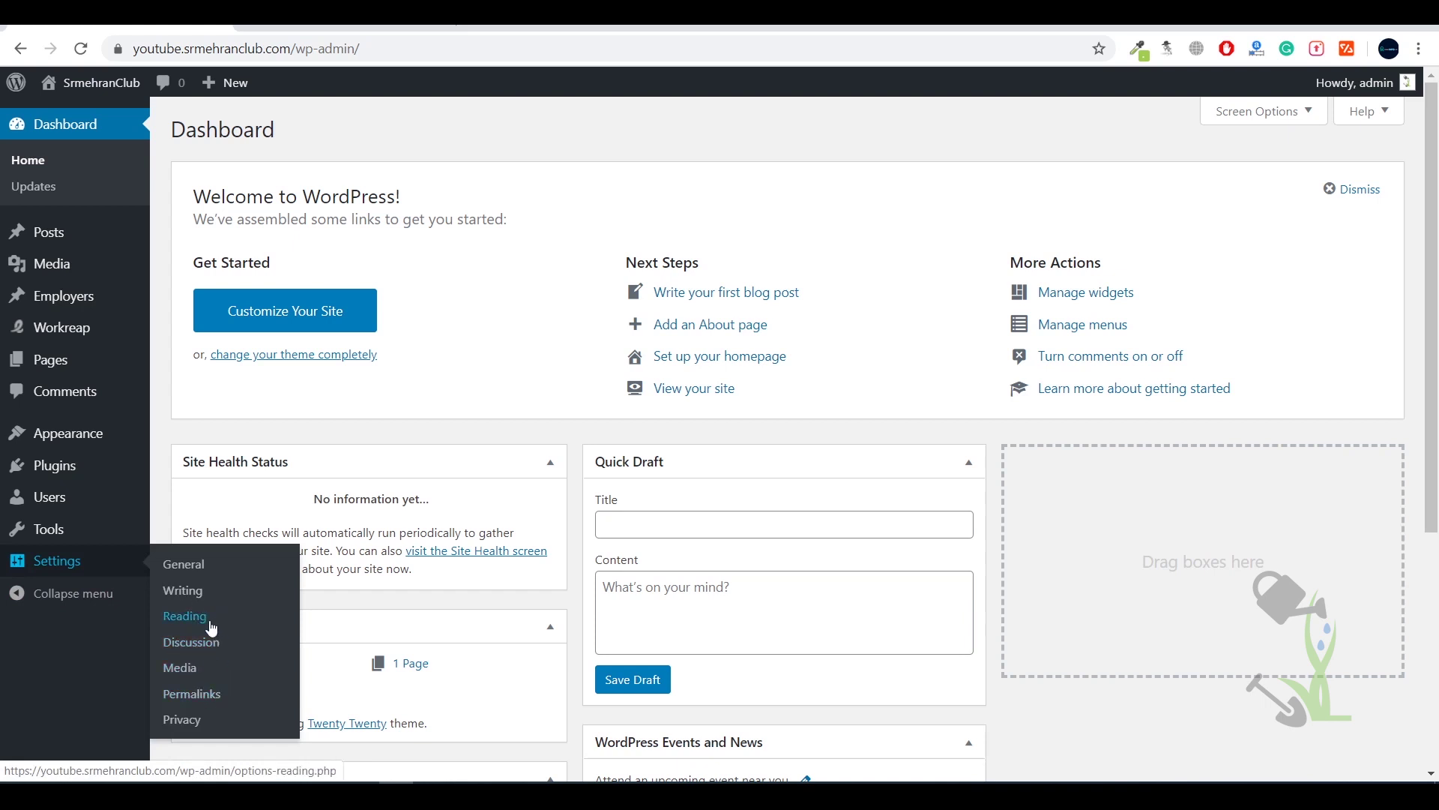
- Choose the Post name permalink structure (/%postname%/) and save it
{"action": "left_click", "coordinate": [189, 694]}
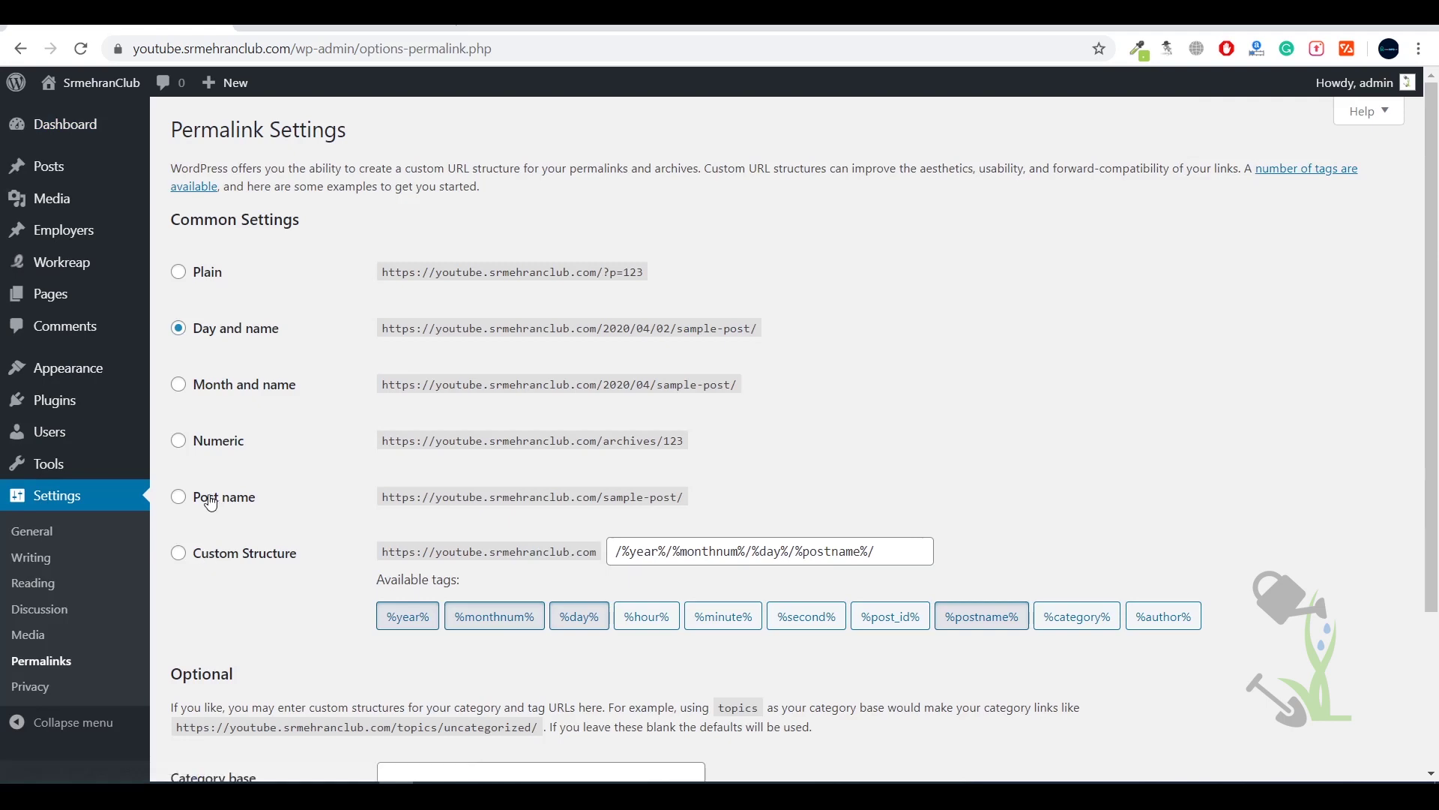
{"action": "left_click", "coordinate": [213, 501]}
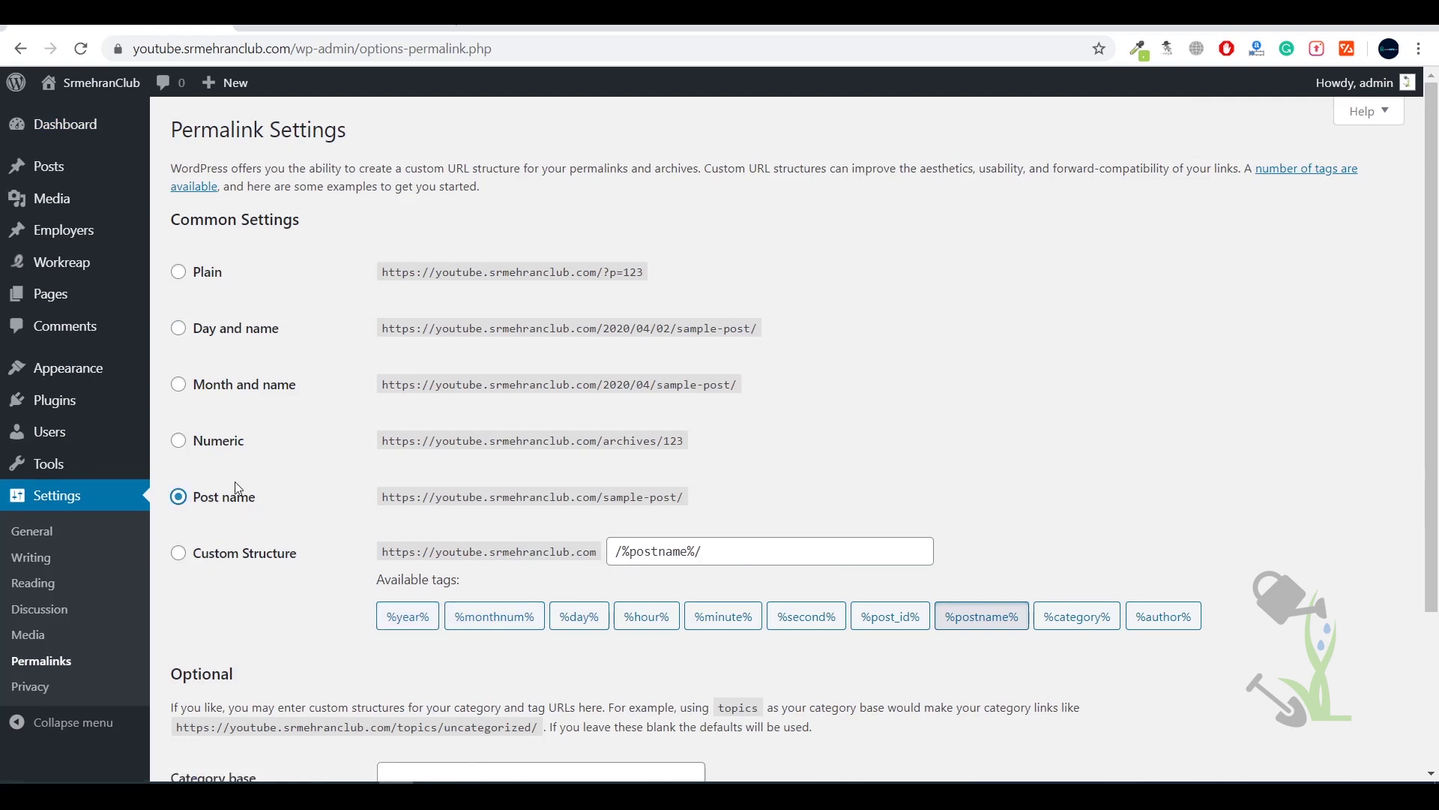
{"action": "scroll", "coordinate": [277, 525], "scroll_direction": "down", "scroll_amount": 3}
{"action": "left_click", "coordinate": [240, 684]}
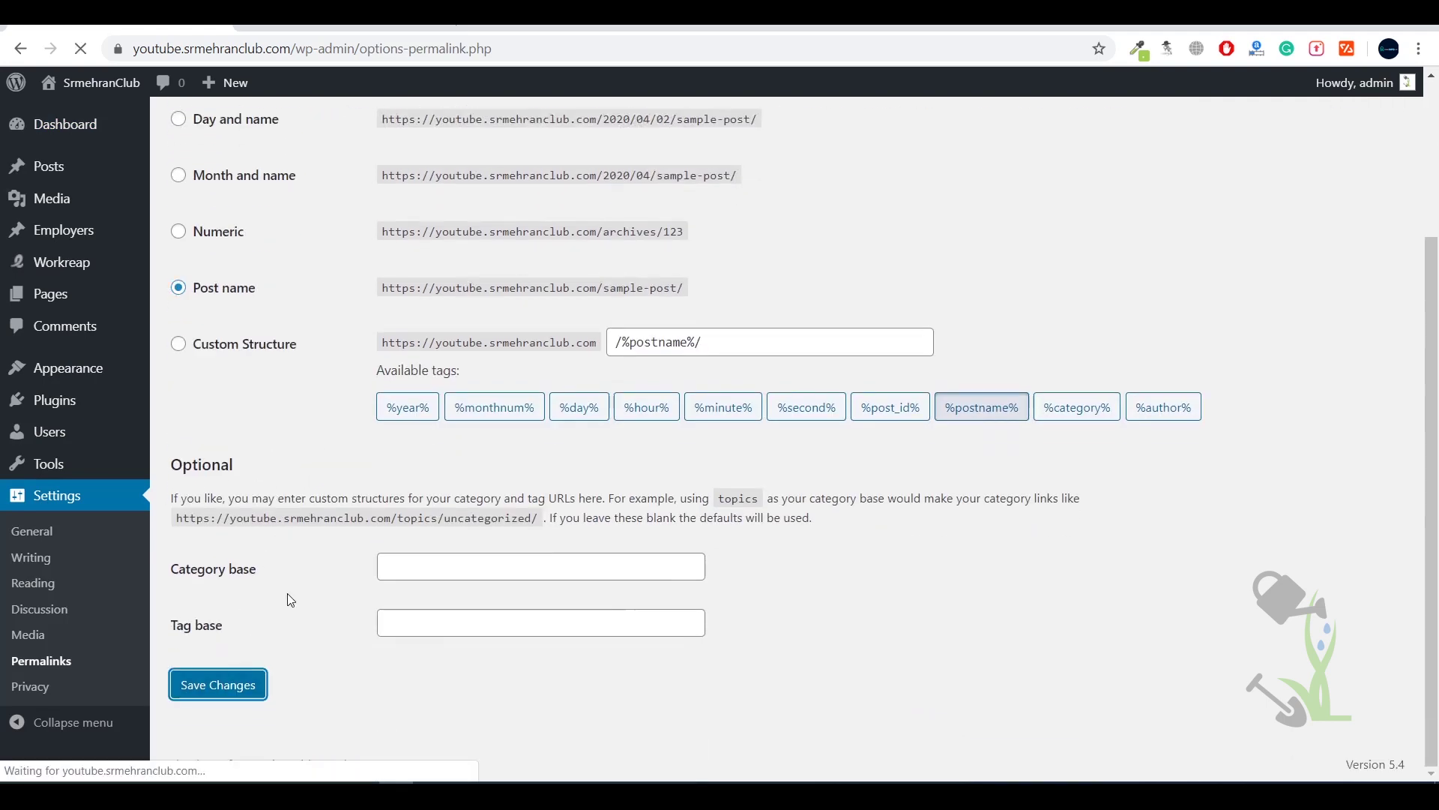
{"action": "mouse_move", "coordinate": [82, 452]}
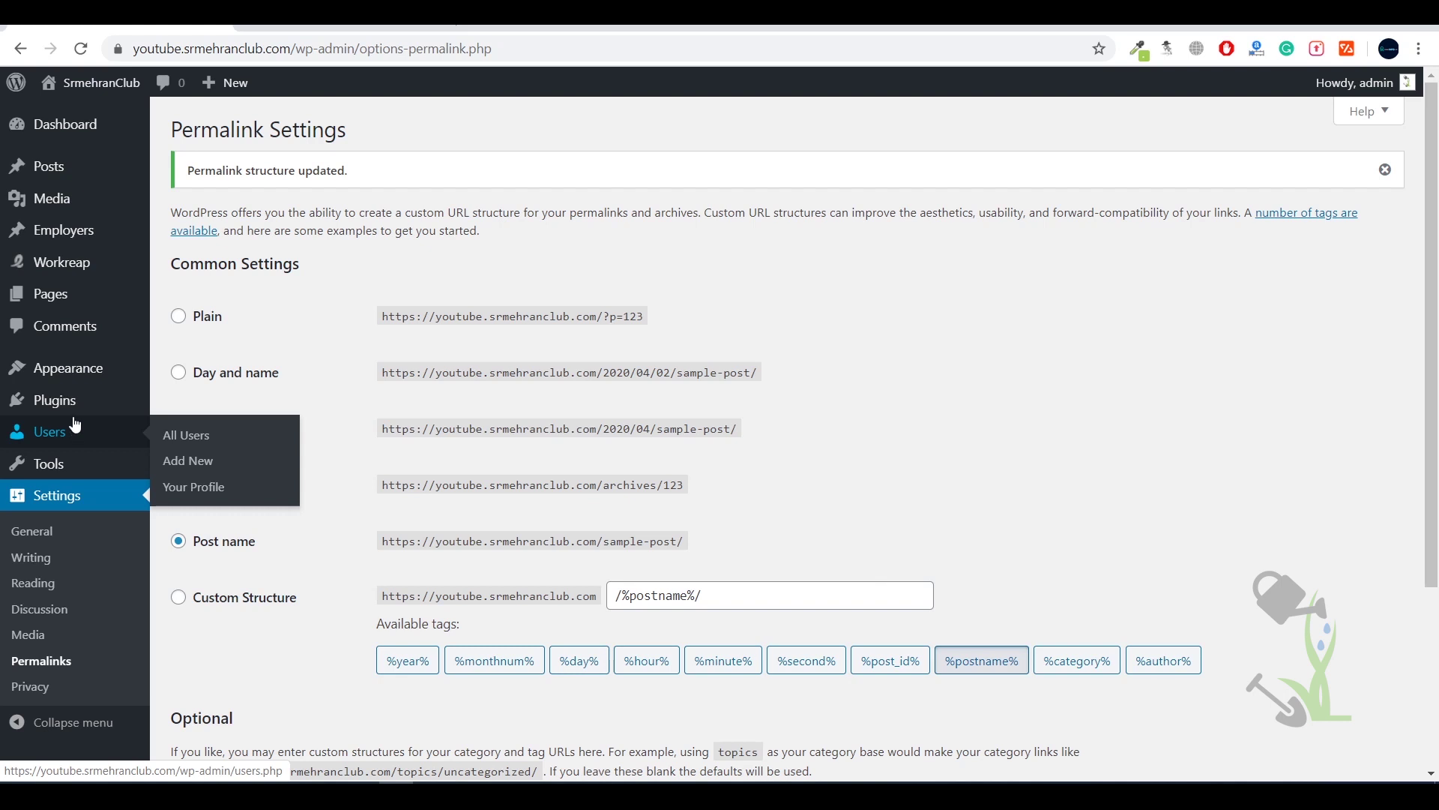
{"action": "mouse_move", "coordinate": [88, 406]}
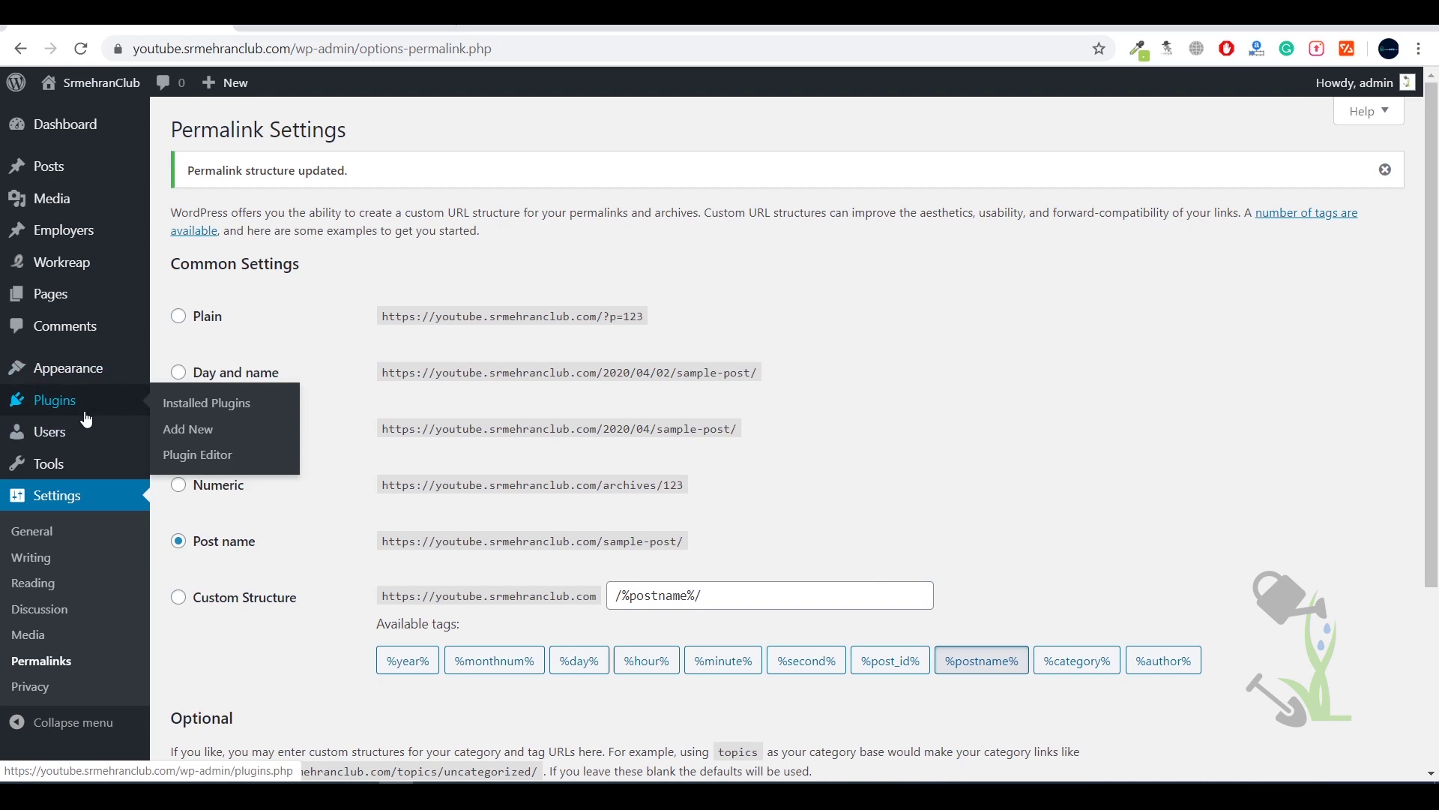
{"action": "mouse_move", "coordinate": [90, 369]}
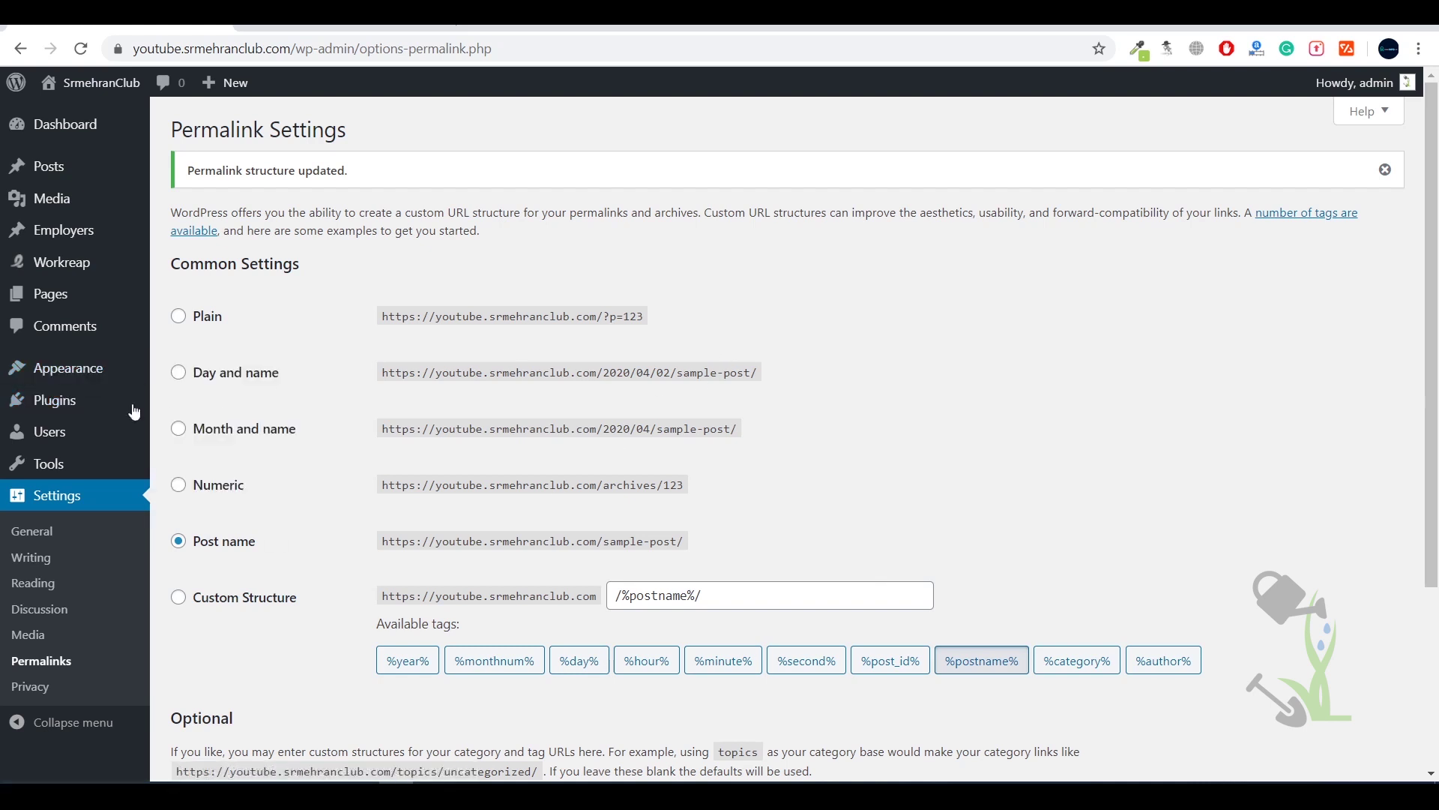
- Open Appearance > Themes to review the installed themes
{"action": "left_click", "coordinate": [184, 373]}
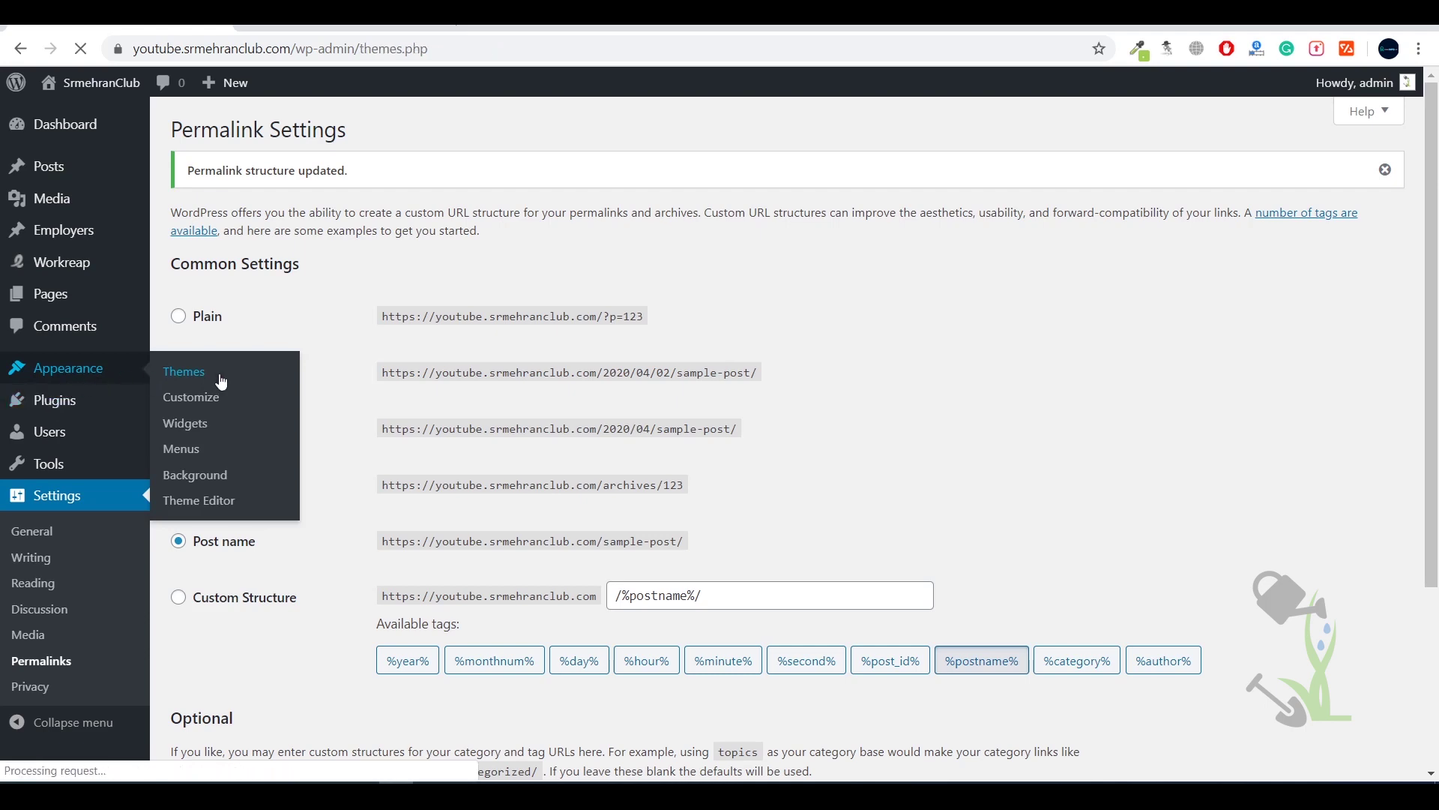
{"action": "scroll", "coordinate": [390, 416], "scroll_direction": "down", "scroll_amount": 4}
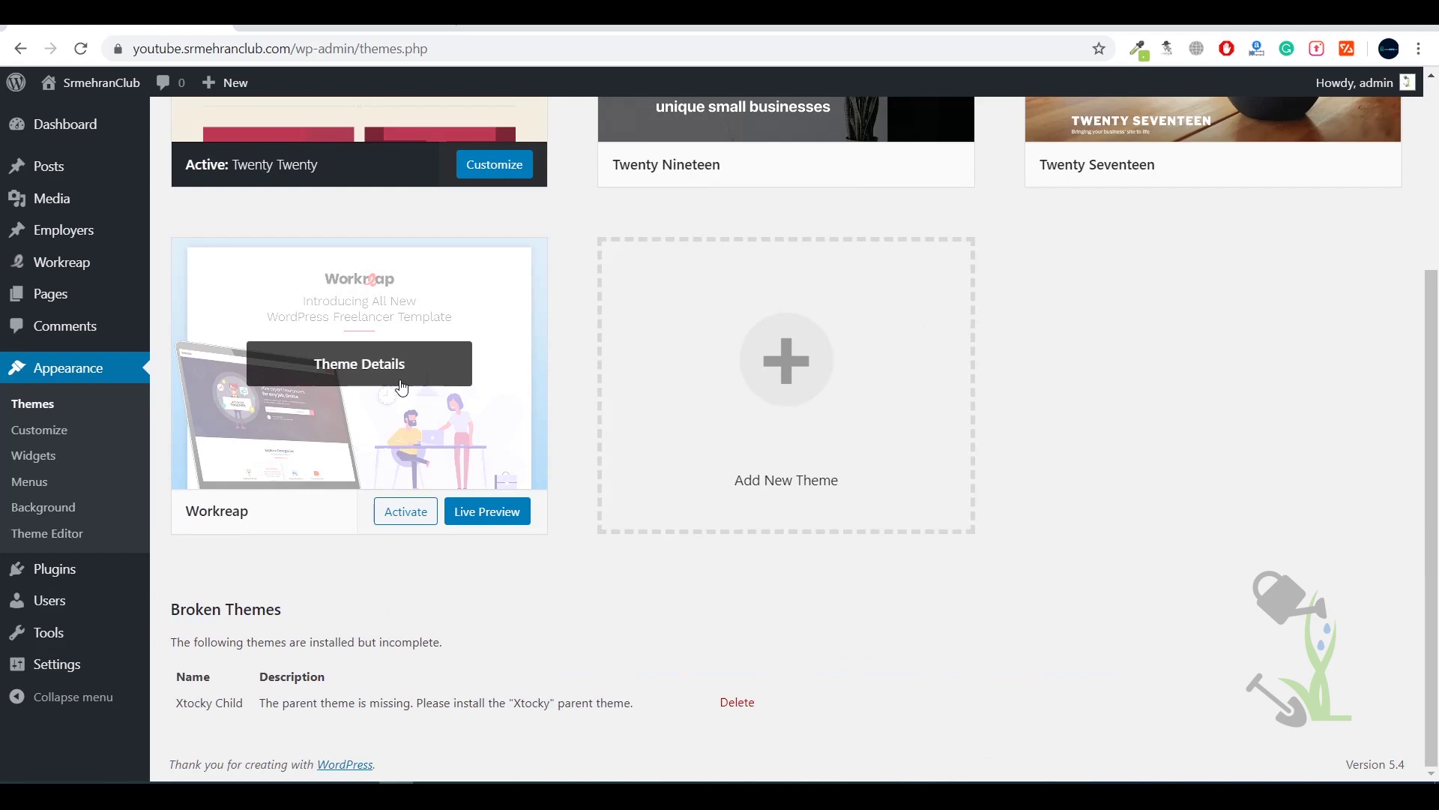
{"action": "scroll", "coordinate": [402, 386], "scroll_direction": "up", "scroll_amount": 4}
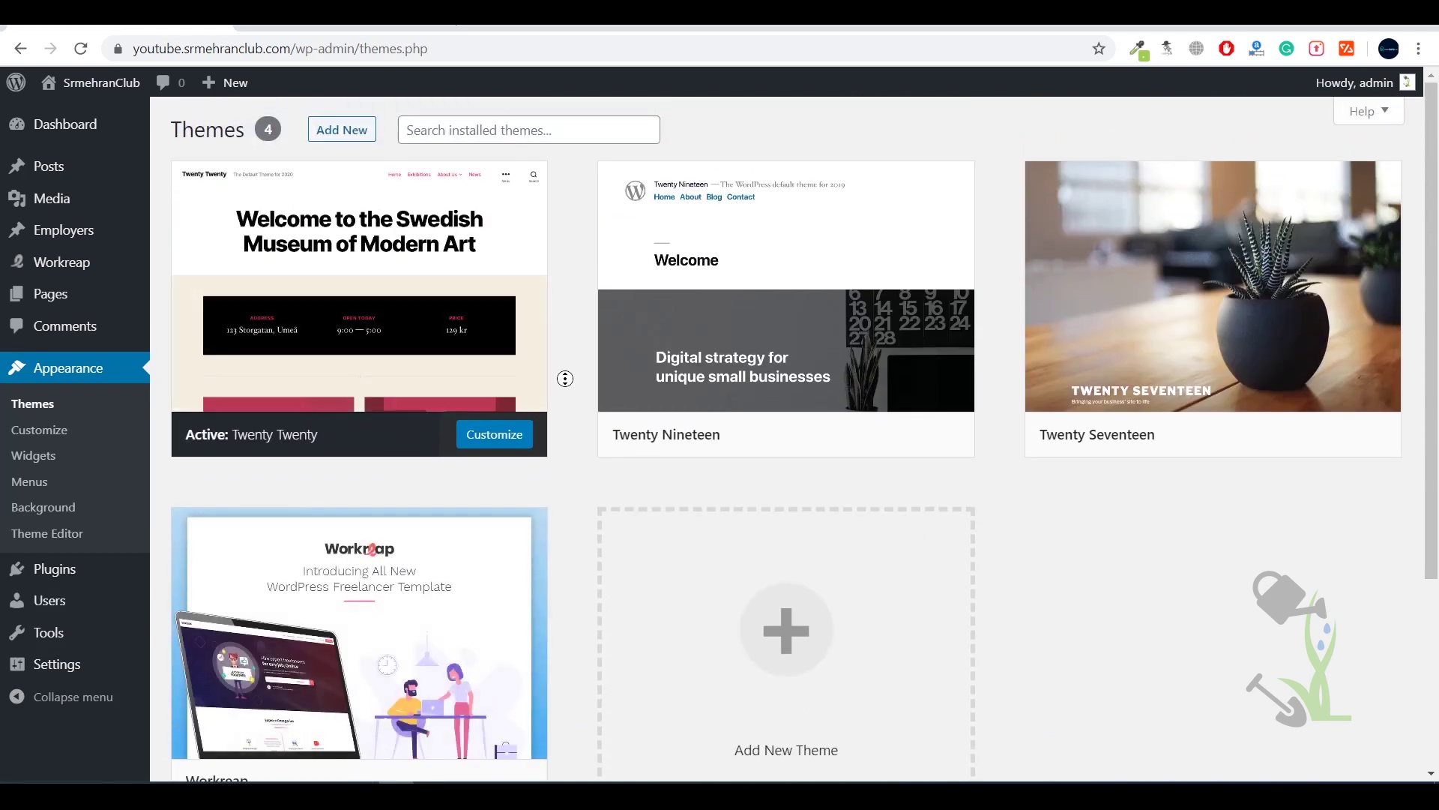
{"action": "scroll", "coordinate": [568, 386], "scroll_direction": "down", "scroll_amount": 3}
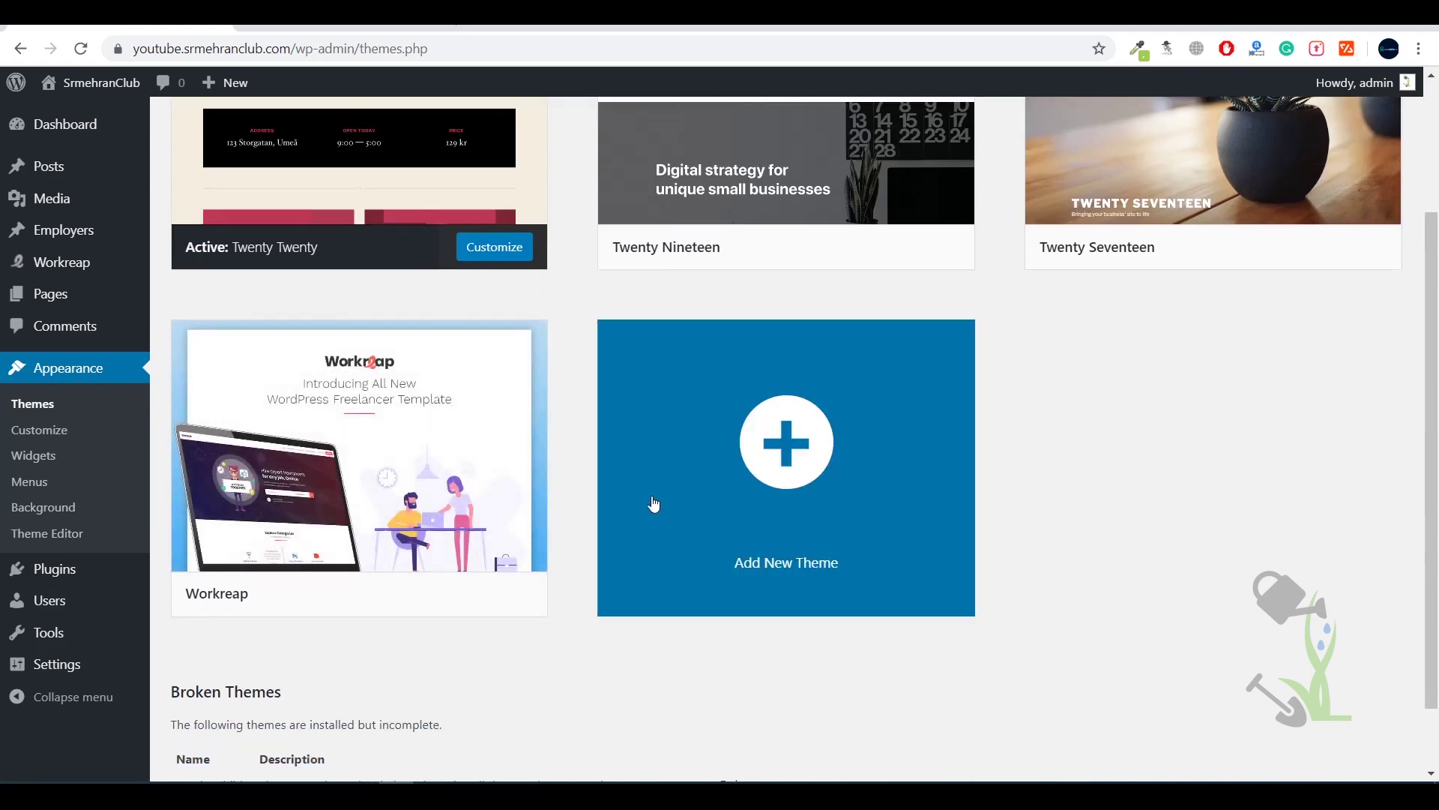
{"action": "scroll", "coordinate": [638, 525], "scroll_direction": "up", "scroll_amount": 3}
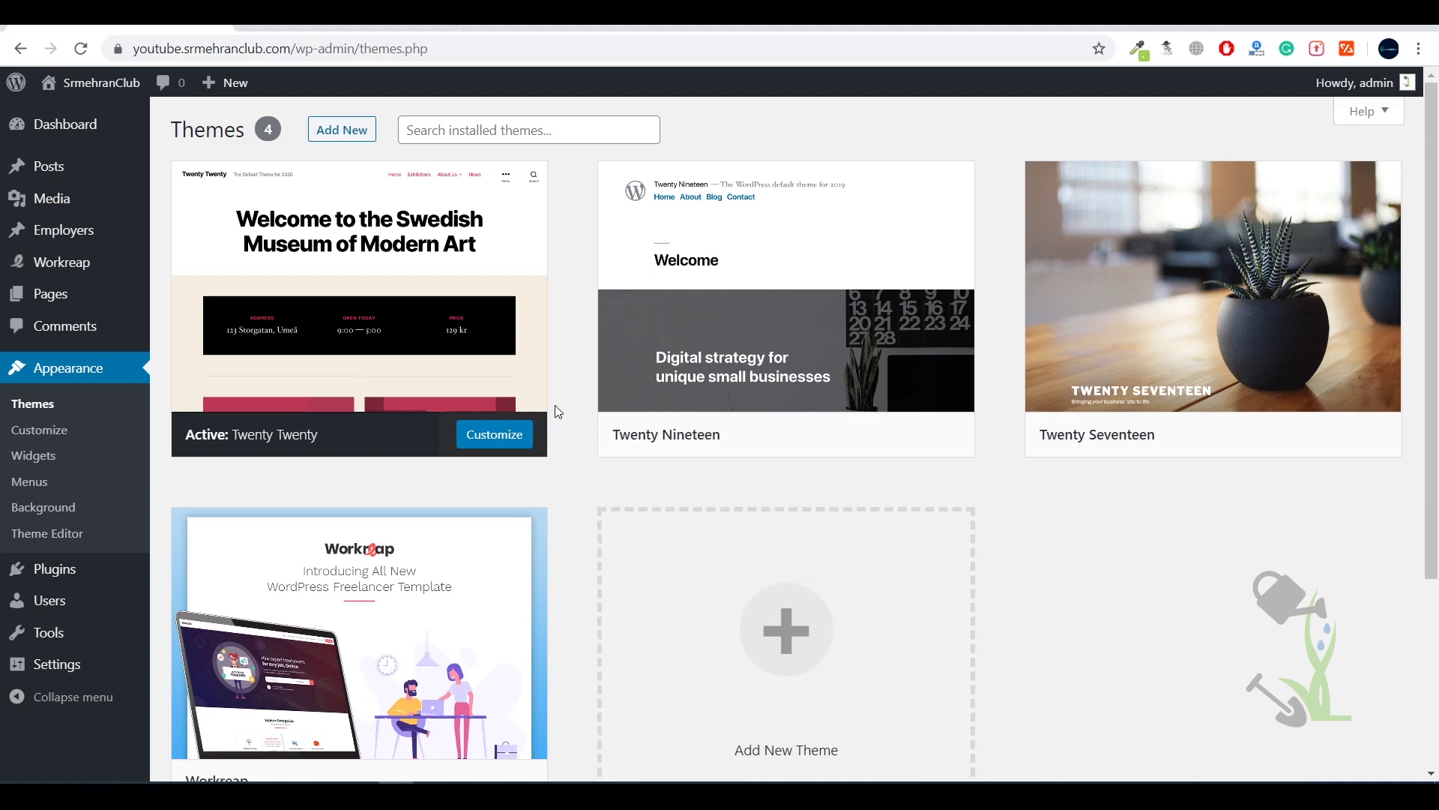
- Go to Add New themes and switch to the Latest tab
{"action": "left_click", "coordinate": [346, 135]}
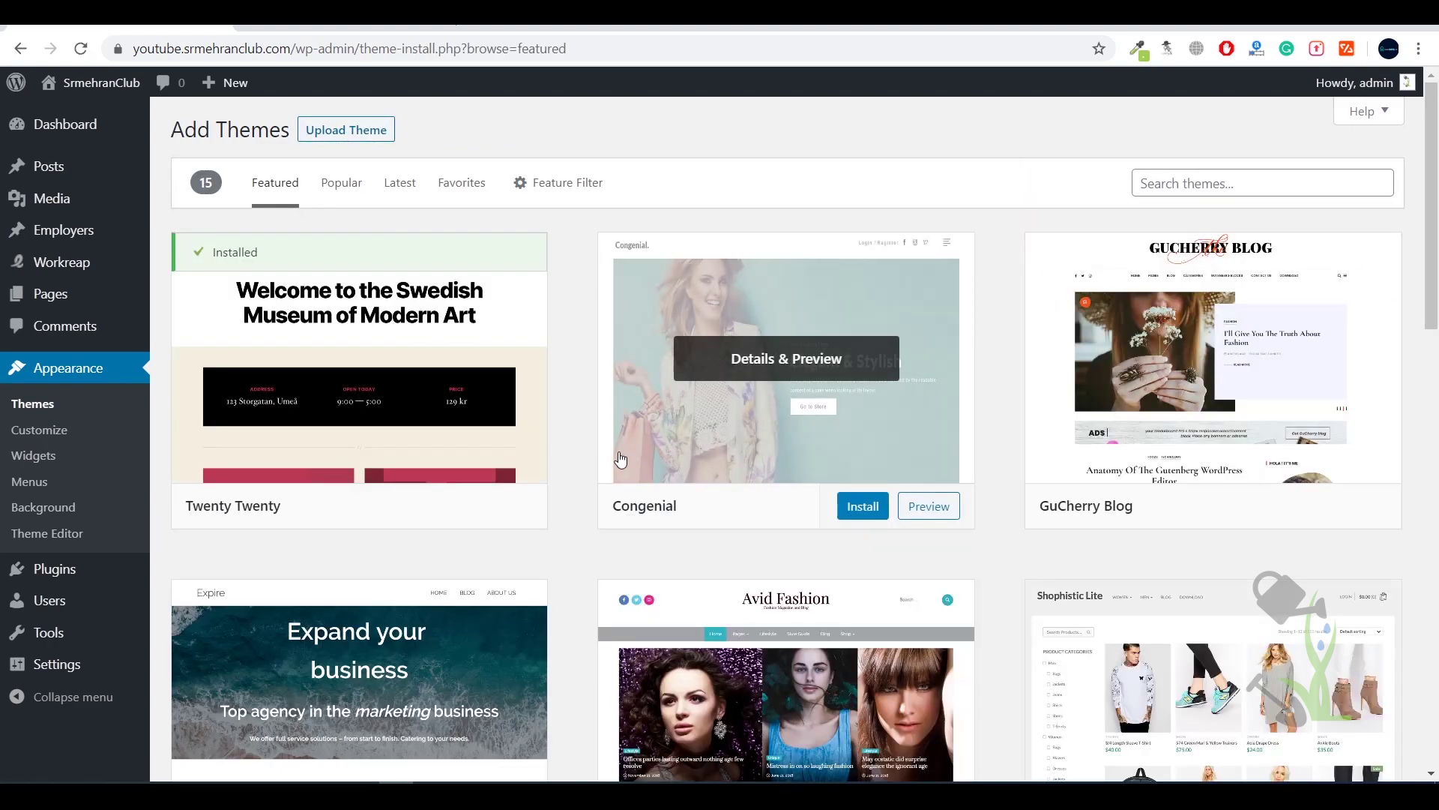
{"action": "scroll", "coordinate": [604, 467], "scroll_direction": "down", "scroll_amount": 5}
{"action": "scroll", "coordinate": [604, 468], "scroll_direction": "up", "scroll_amount": 5}
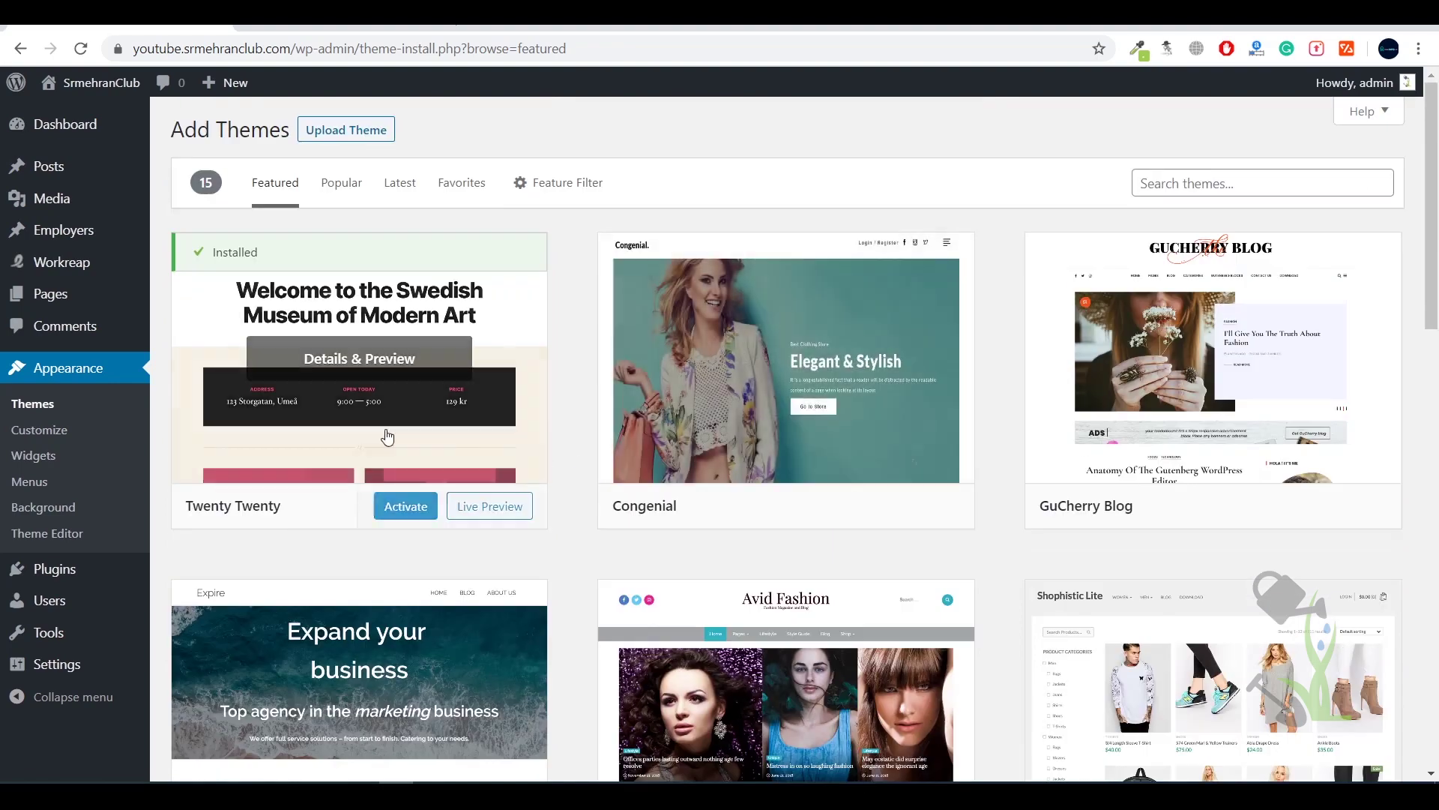
{"action": "left_click", "coordinate": [400, 184]}
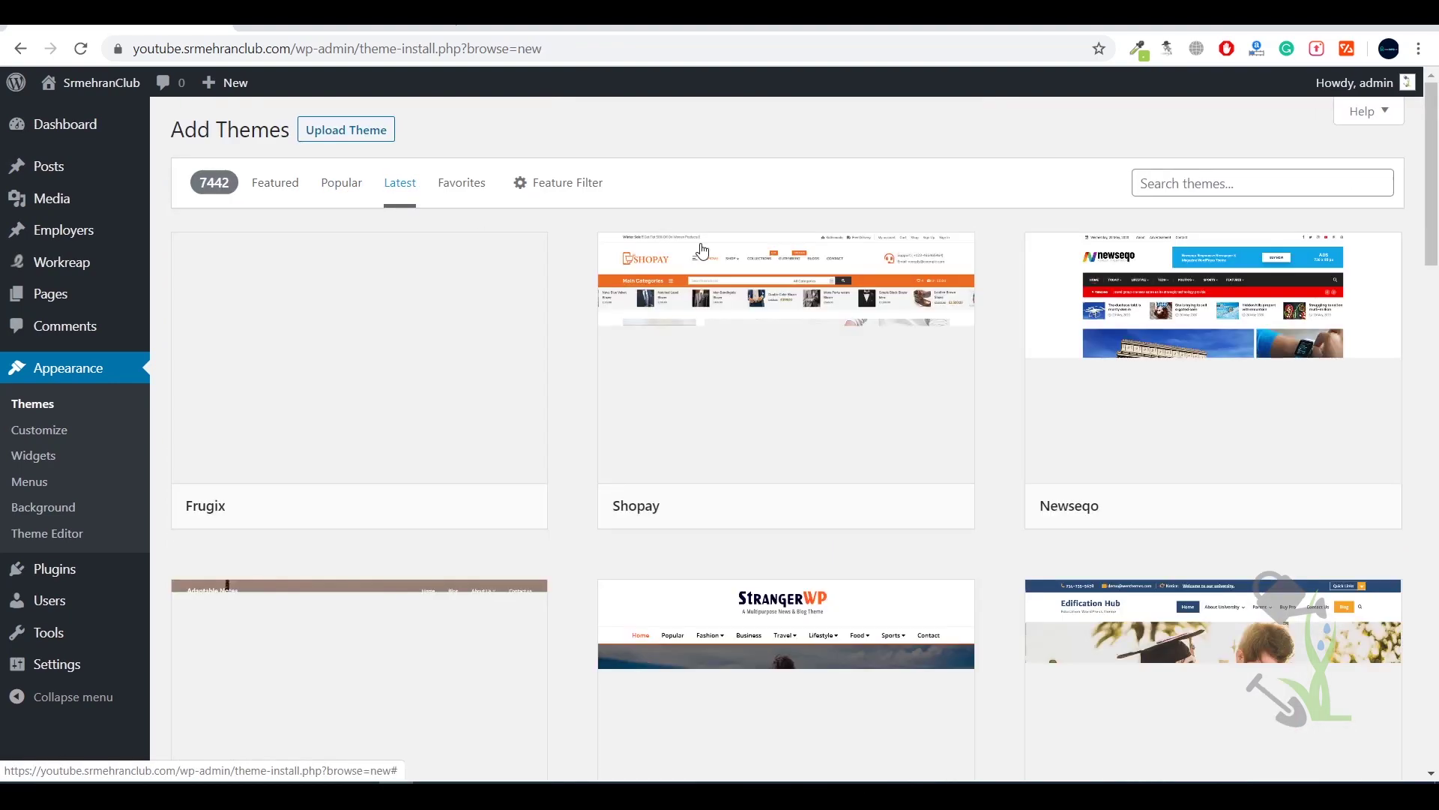
{"action": "scroll", "coordinate": [723, 267], "scroll_direction": "down", "scroll_amount": 3}
{"action": "scroll", "coordinate": [722, 267], "scroll_direction": "up", "scroll_amount": 3}
{"action": "left_click_drag", "start_coordinate": [189, 181], "coordinate": [219, 181]}
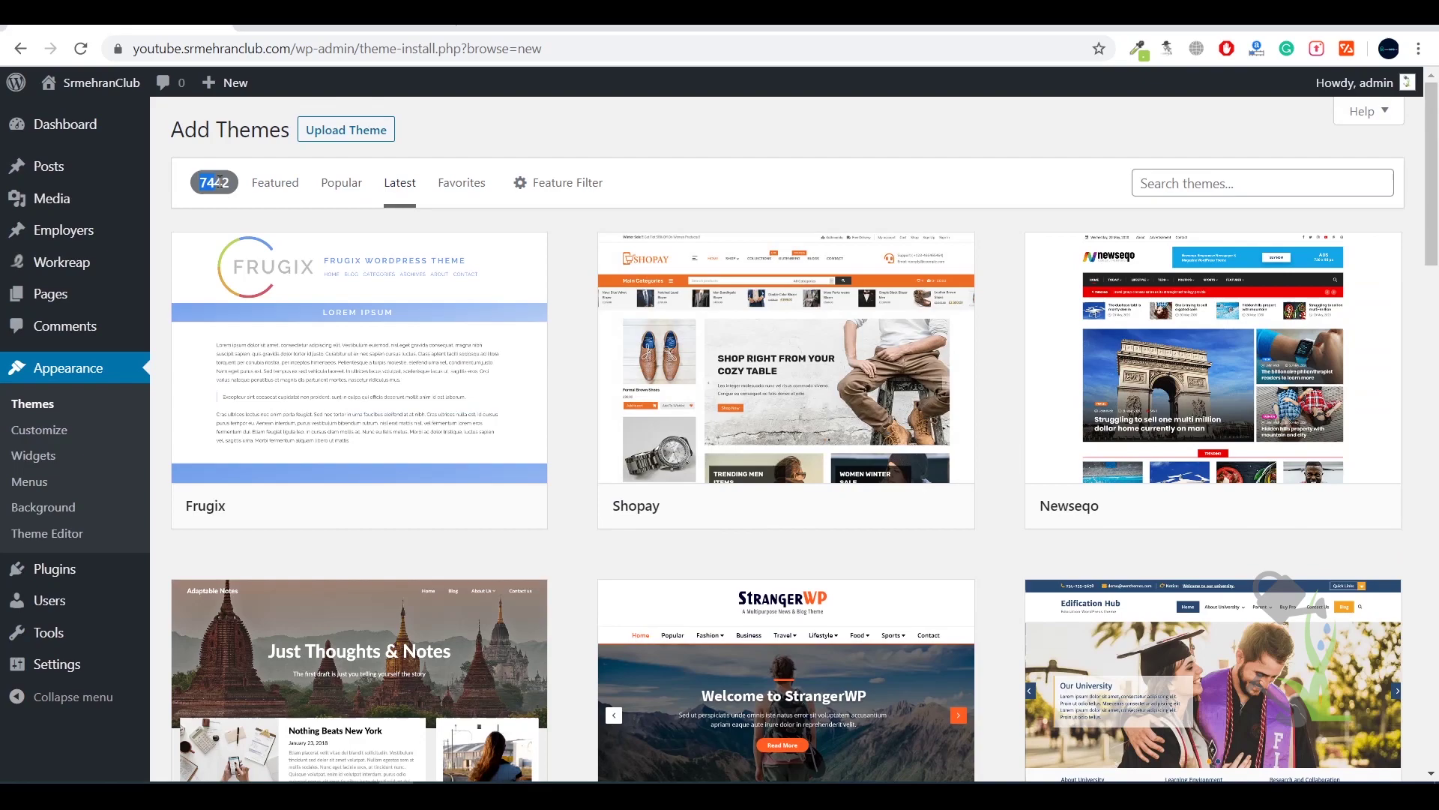
- Scroll through the 200 latest themes listed
{"action": "scroll", "coordinate": [525, 299], "scroll_direction": "down", "scroll_amount": 20}
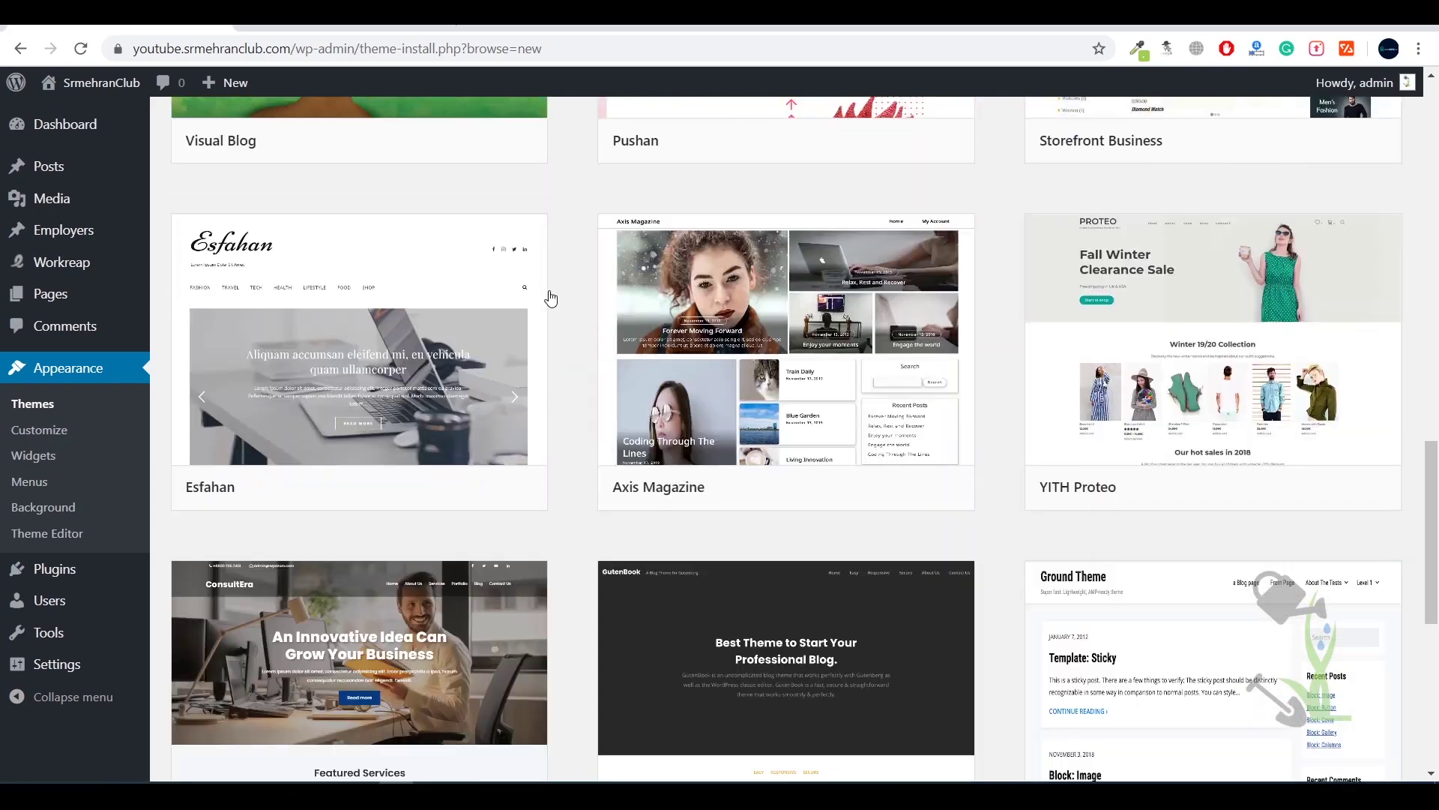
{"action": "scroll", "coordinate": [577, 450], "scroll_direction": "down", "scroll_amount": 15}
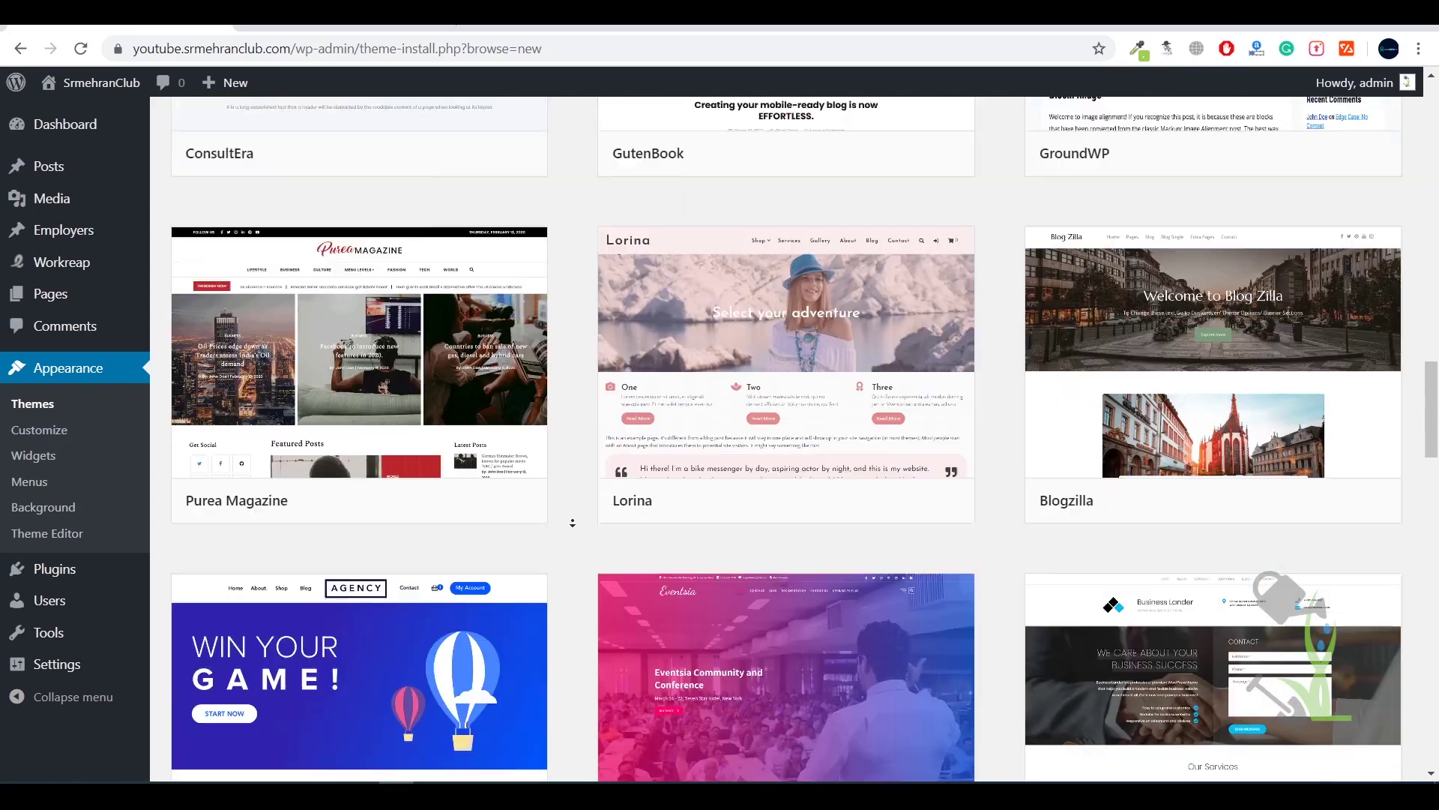
{"action": "scroll", "coordinate": [572, 523], "scroll_direction": "down", "scroll_amount": 10}
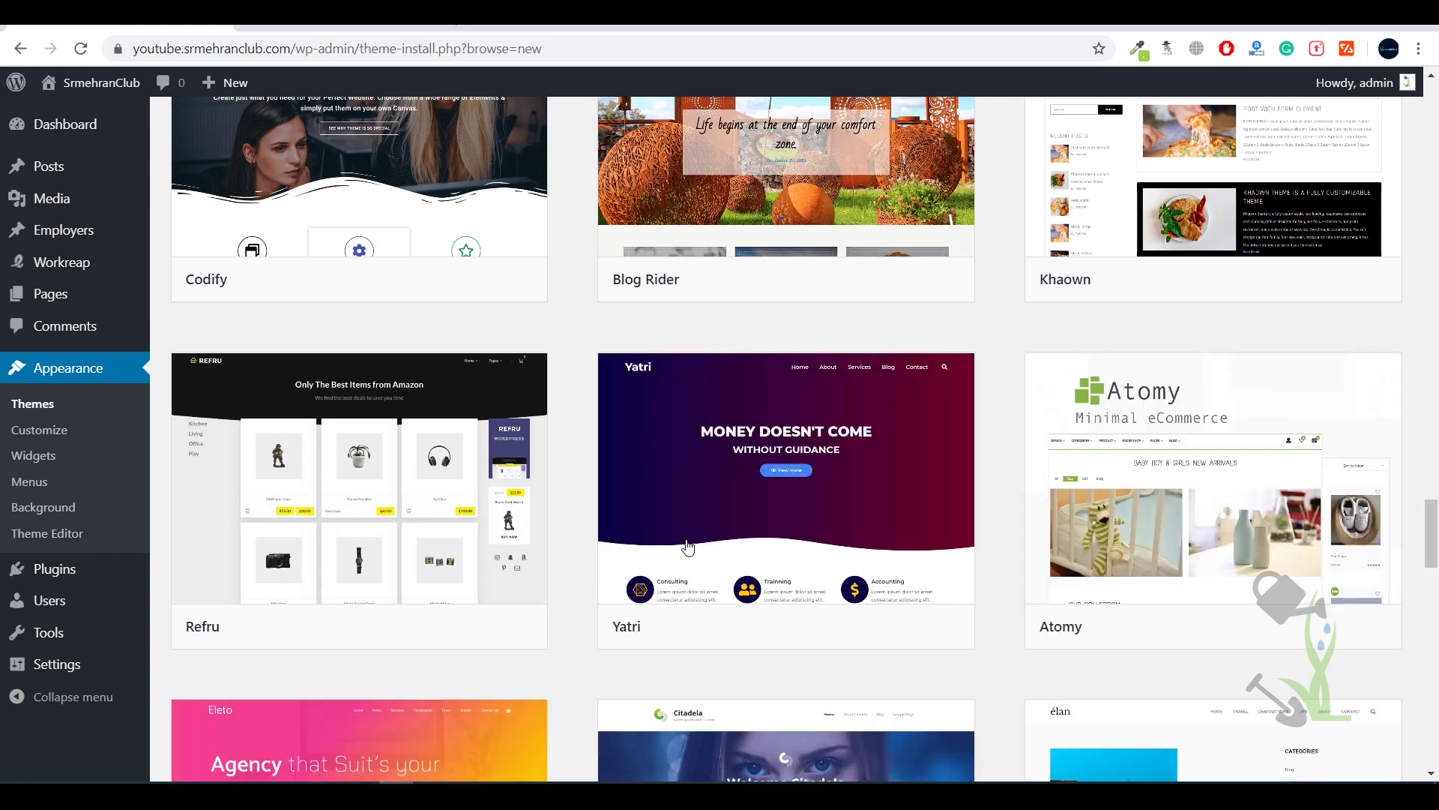
{"action": "scroll", "coordinate": [989, 622], "scroll_direction": "down", "scroll_amount": 2}
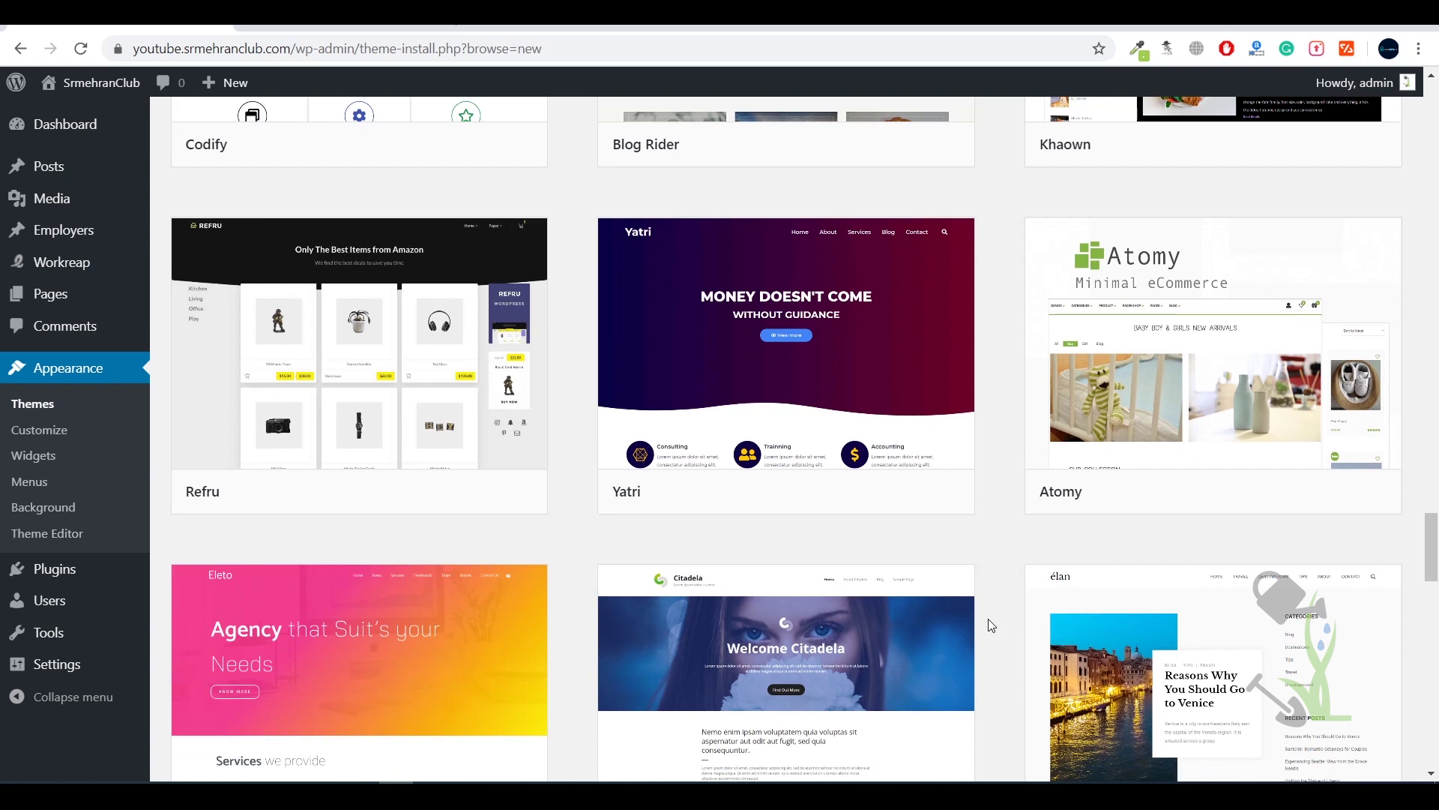
{"action": "middle_click", "coordinate": [990, 628]}
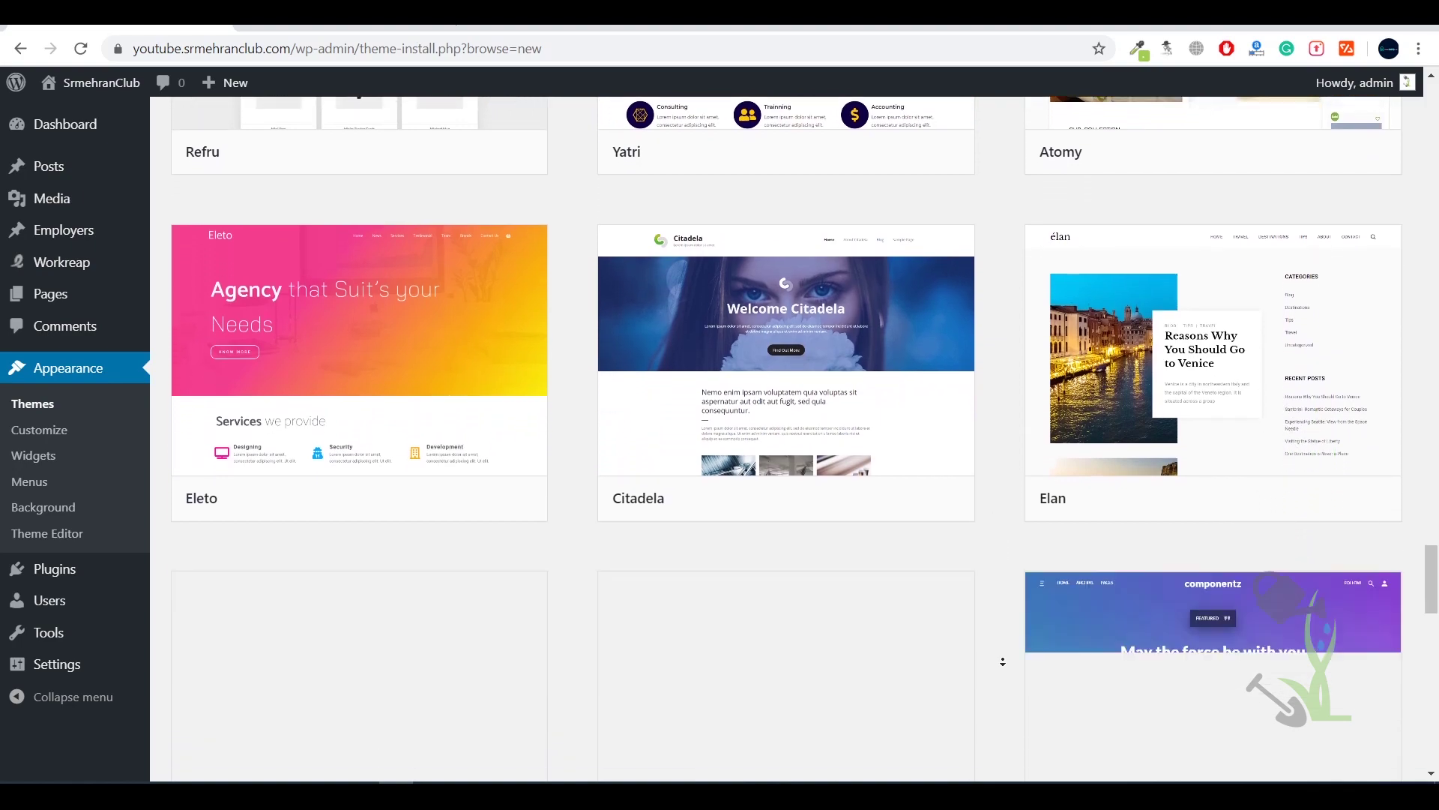
{"action": "left_click", "coordinate": [1002, 660]}
{"action": "scroll", "coordinate": [1001, 661], "scroll_direction": "down", "scroll_amount": 6}
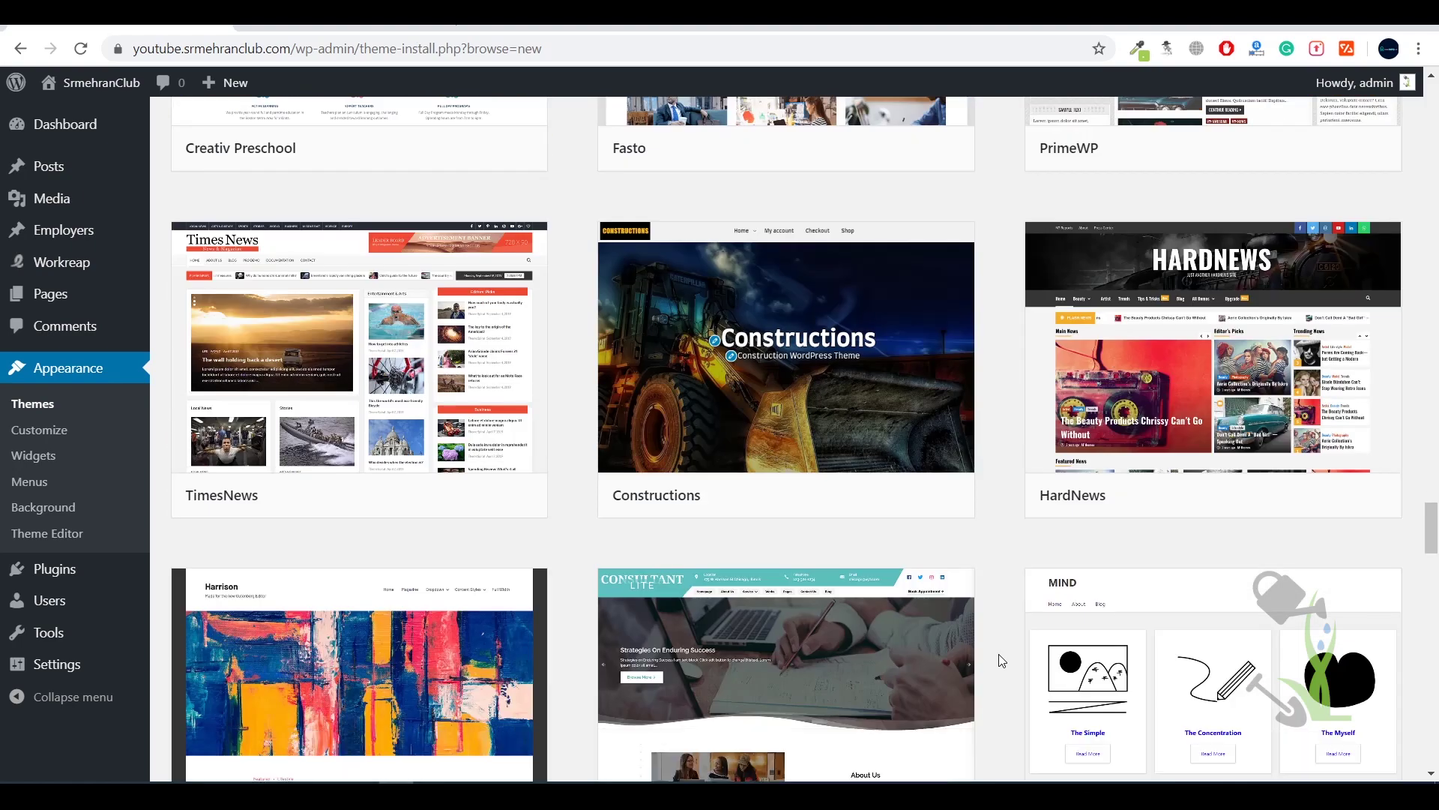
{"action": "scroll", "coordinate": [1002, 660], "scroll_direction": "down", "scroll_amount": 8}
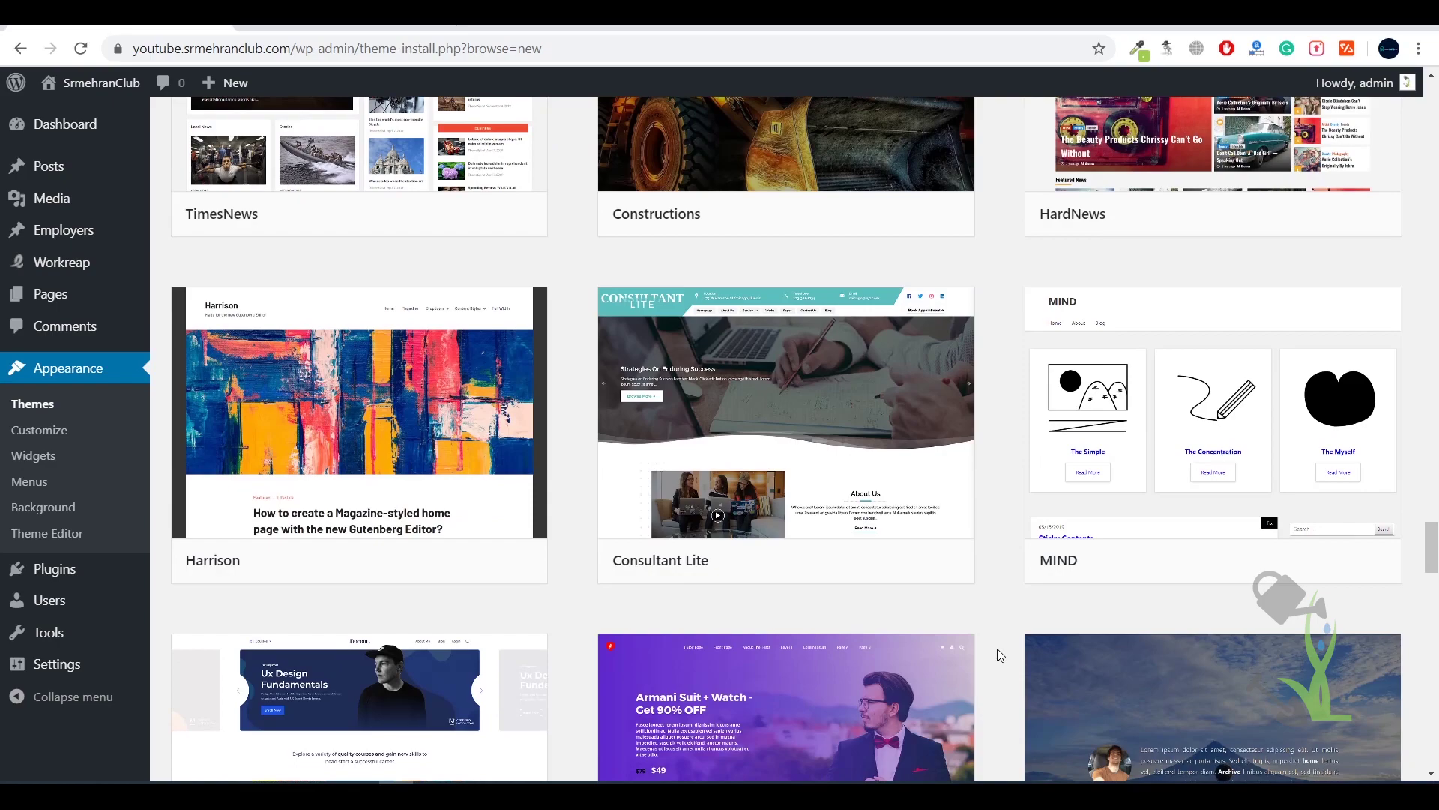
{"action": "scroll", "coordinate": [999, 656], "scroll_direction": "down", "scroll_amount": 5}
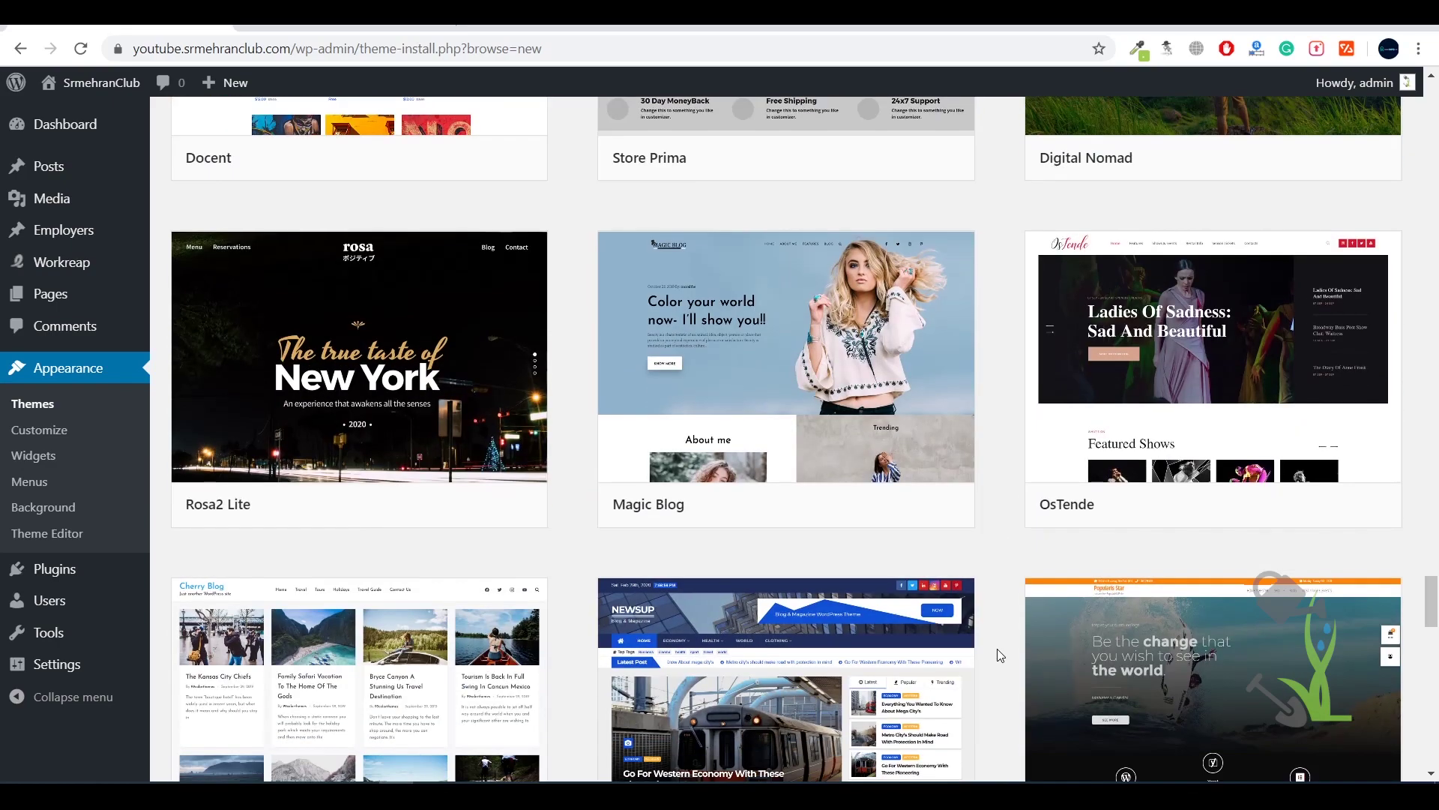
{"action": "scroll", "coordinate": [997, 649], "scroll_direction": "down", "scroll_amount": 11}
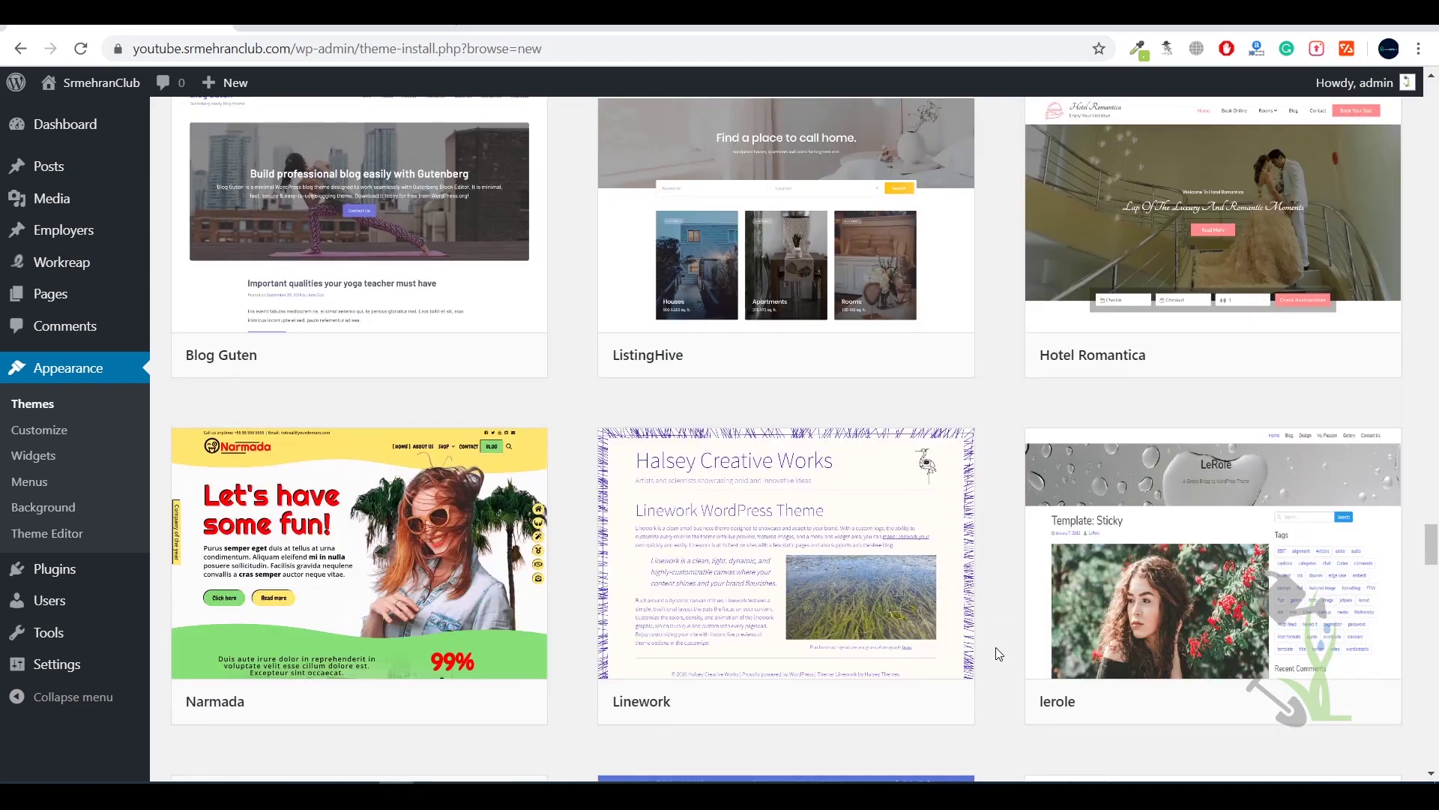
{"action": "scroll", "coordinate": [996, 647], "scroll_direction": "down", "scroll_amount": 15}
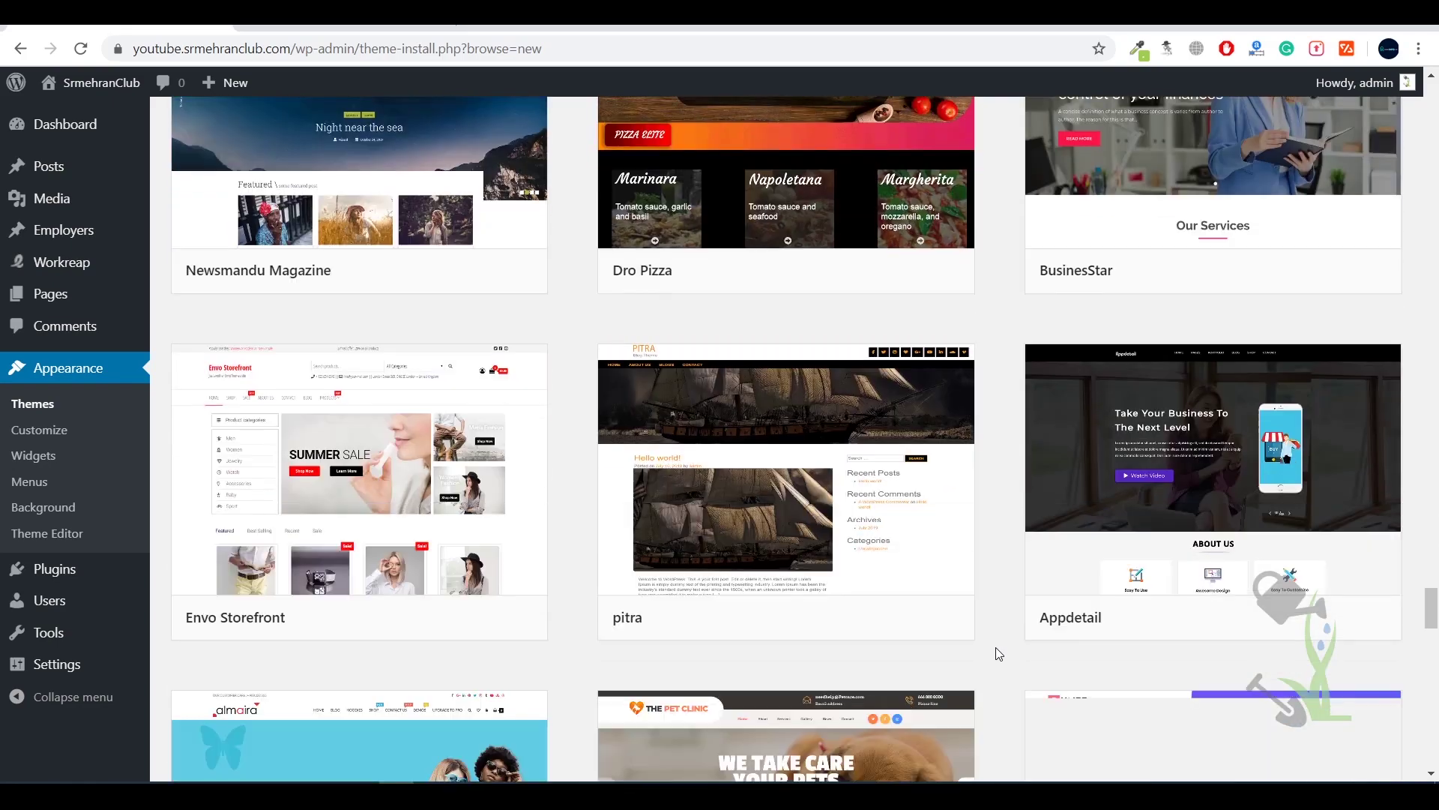
{"action": "scroll", "coordinate": [996, 648], "scroll_direction": "down", "scroll_amount": 14}
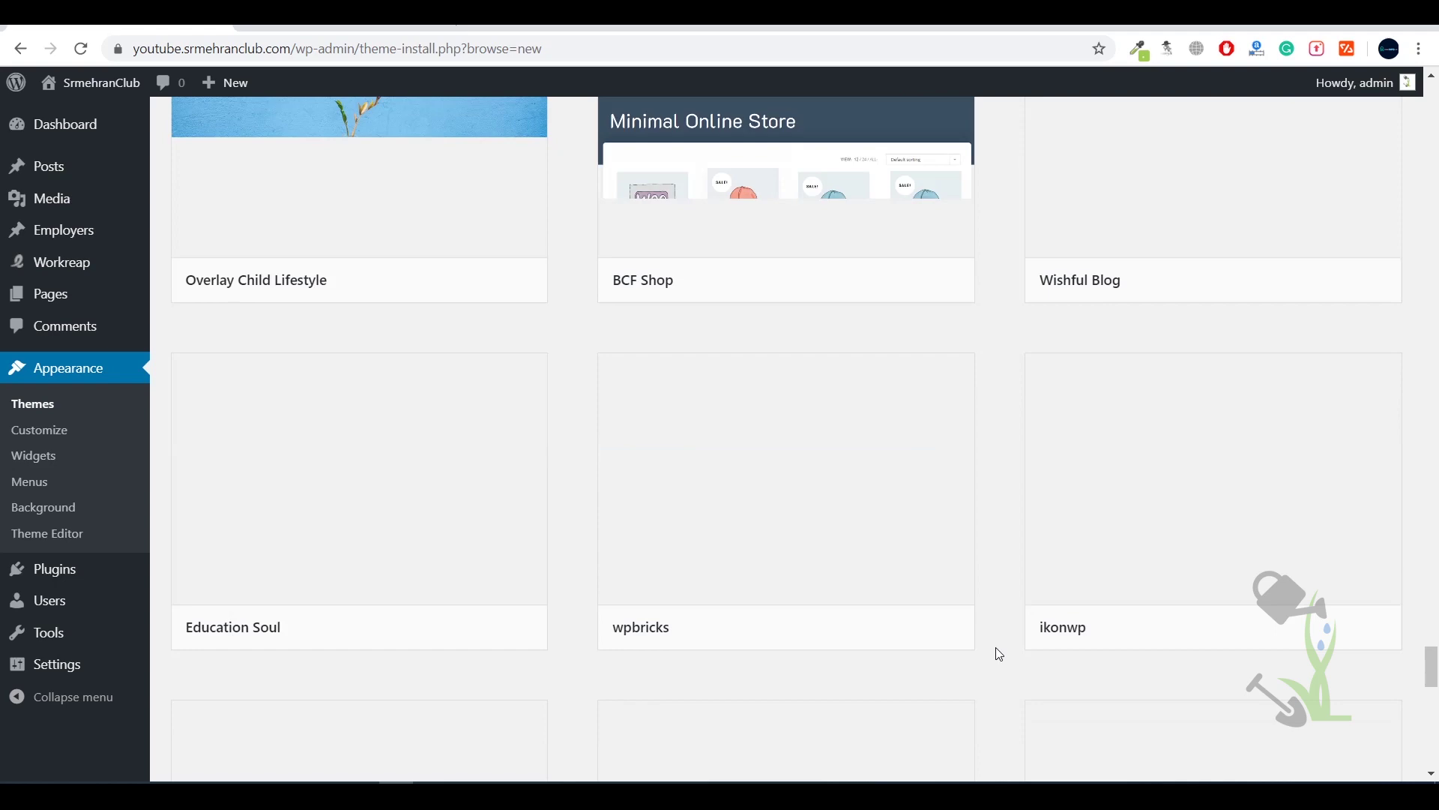
{"action": "scroll", "coordinate": [999, 655], "scroll_direction": "down", "scroll_amount": 6}
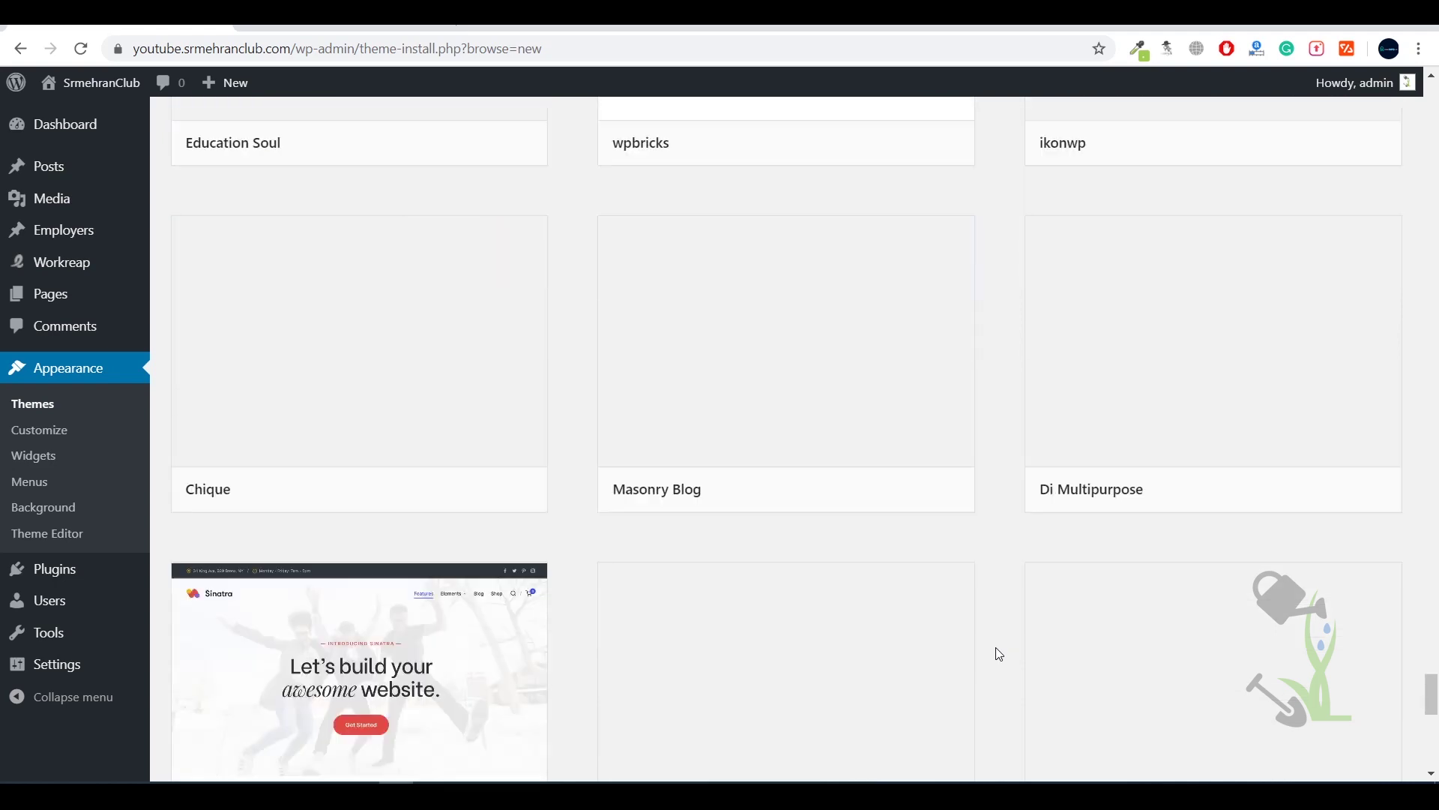
{"action": "scroll", "coordinate": [1000, 654], "scroll_direction": "down", "scroll_amount": 12}
{"action": "scroll", "coordinate": [992, 646], "scroll_direction": "up", "scroll_amount": 6}
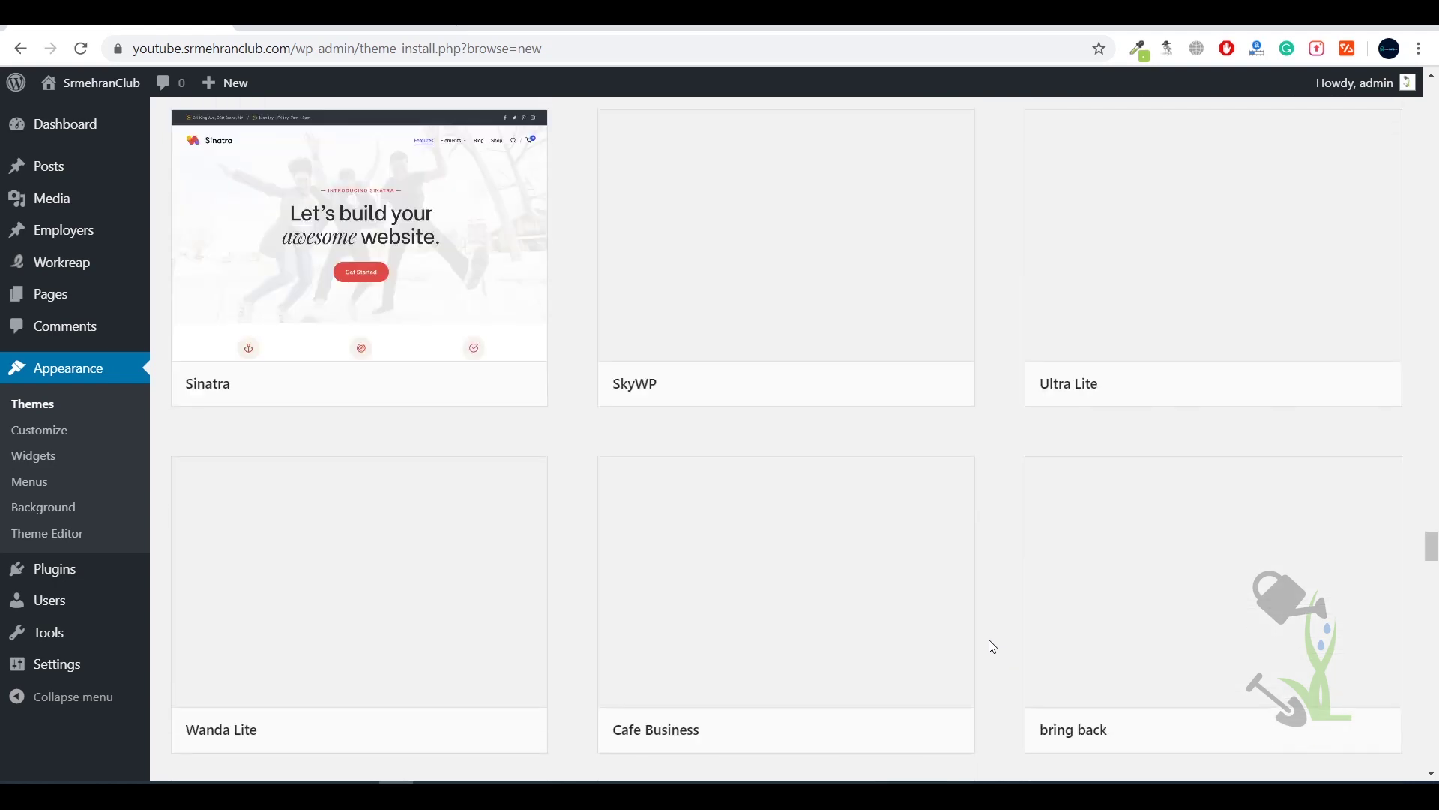
{"action": "scroll", "coordinate": [967, 320], "scroll_direction": "up", "scroll_amount": 1}
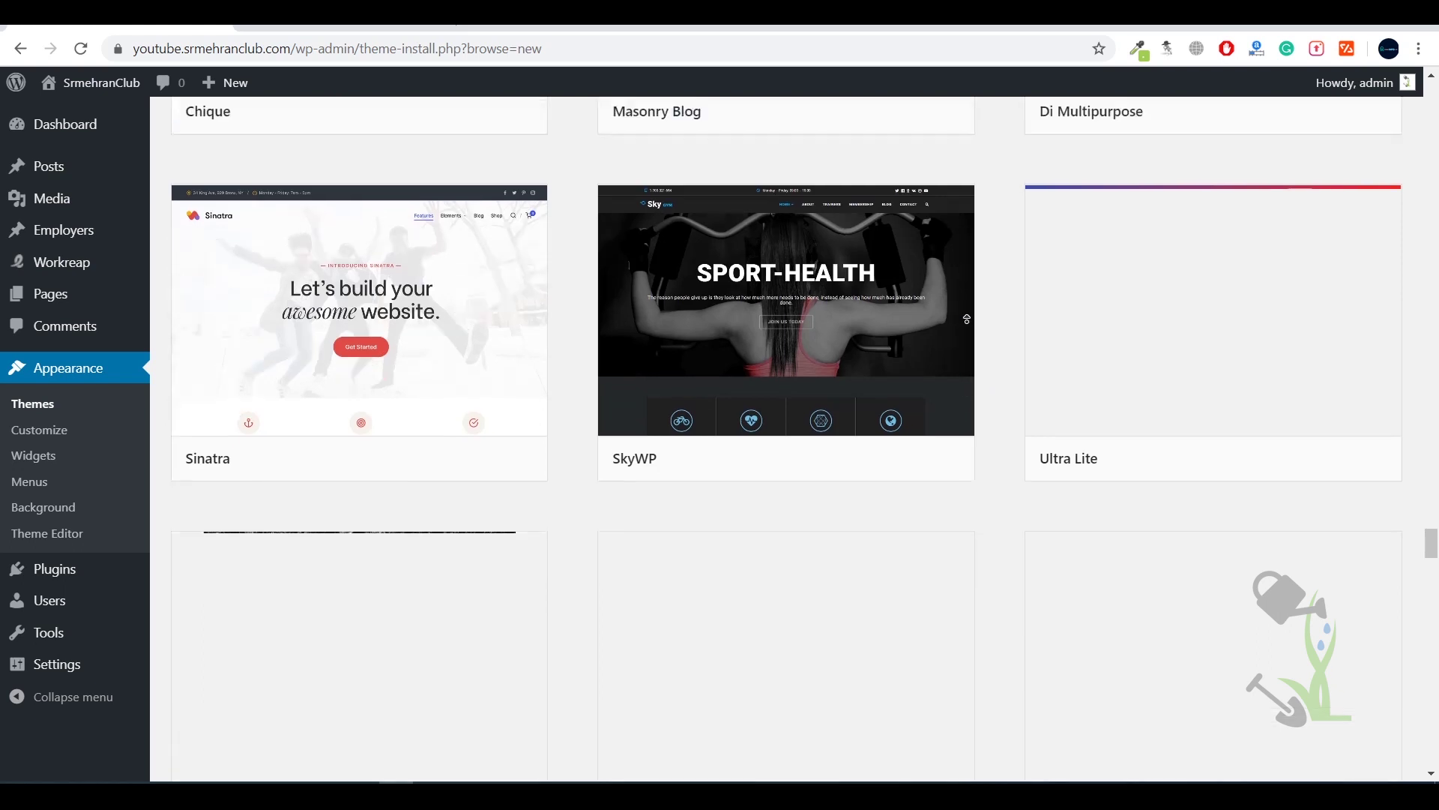
{"action": "scroll", "coordinate": [967, 319], "scroll_direction": "down", "scroll_amount": 20}
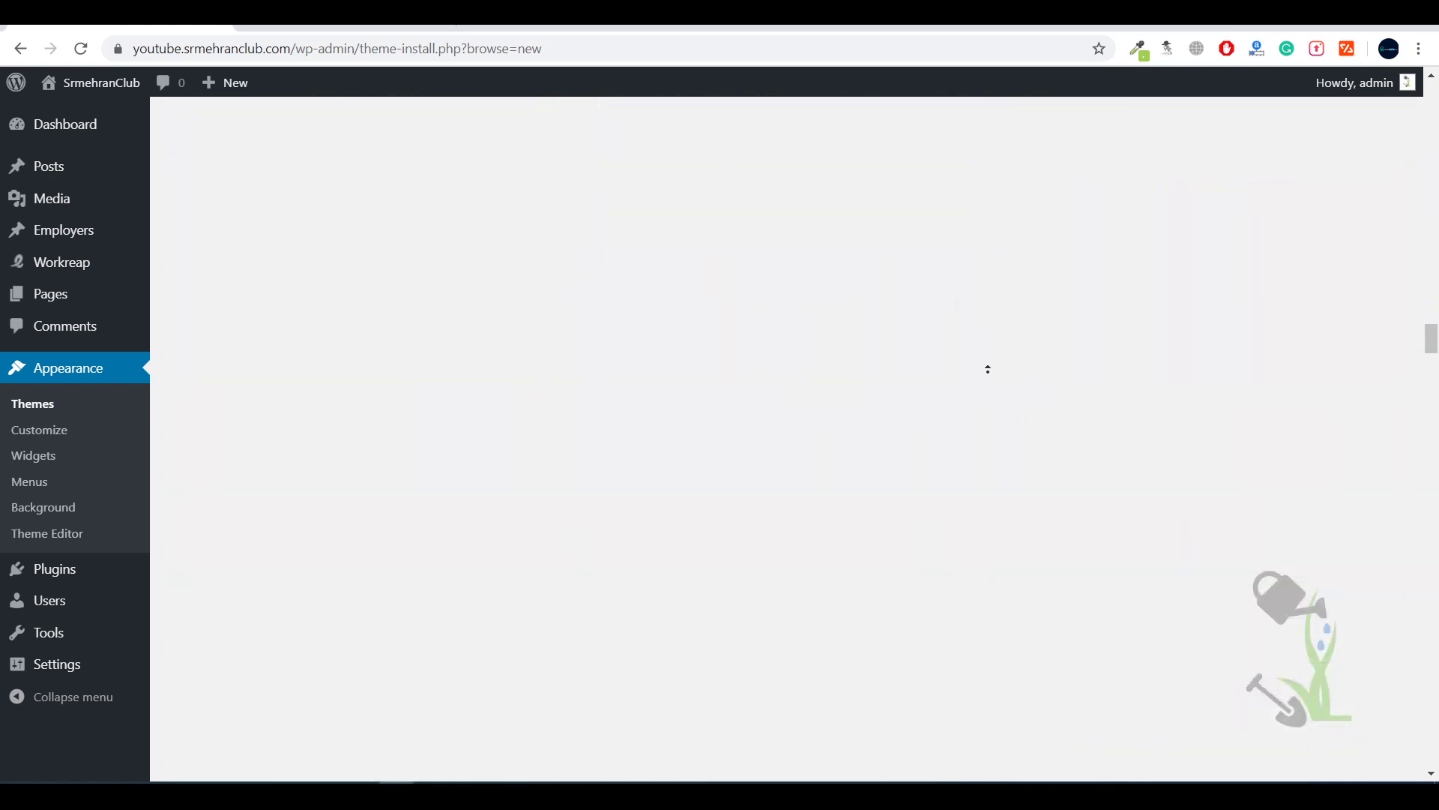
{"action": "scroll", "coordinate": [991, 393], "scroll_direction": "up", "scroll_amount": 15}
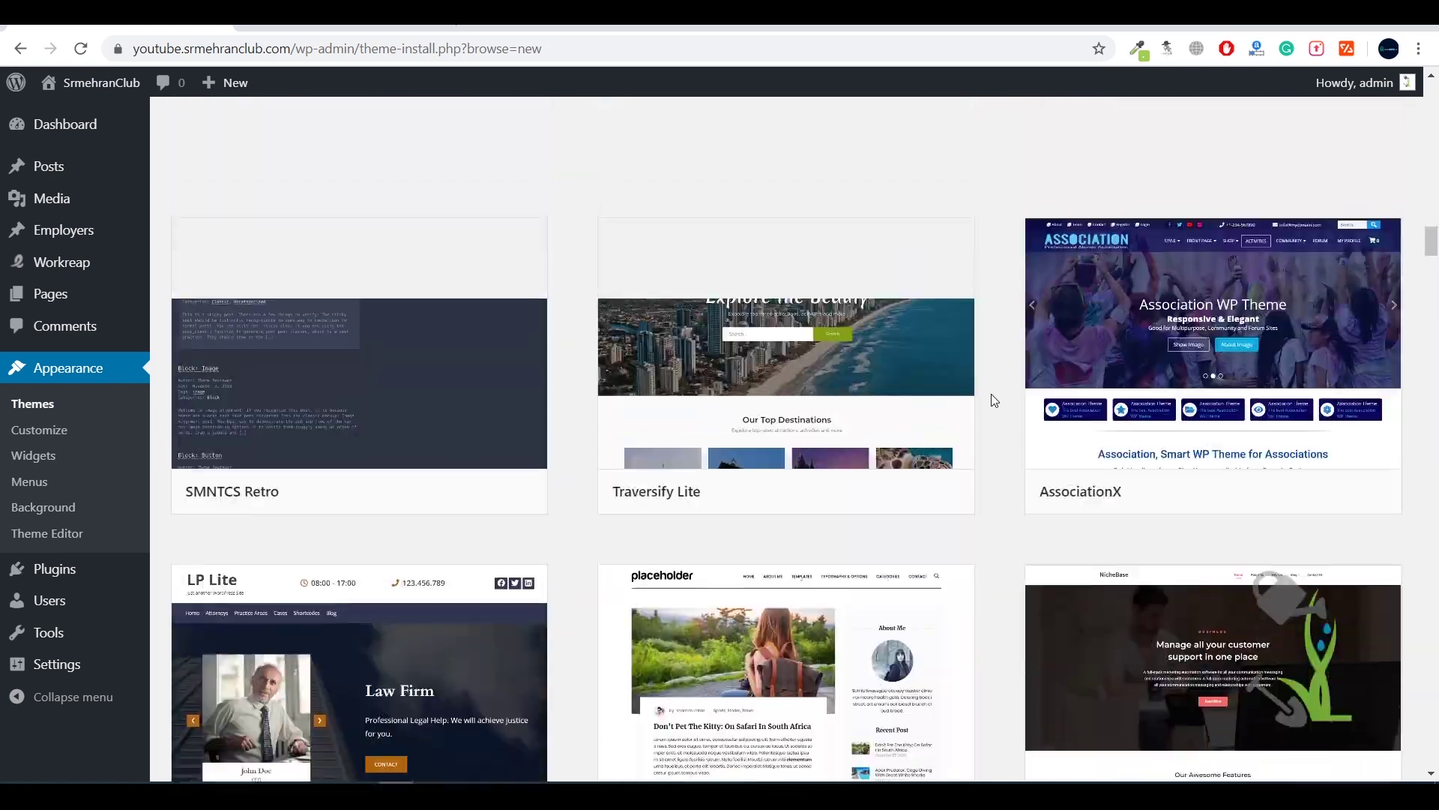
{"action": "scroll", "coordinate": [991, 393], "scroll_direction": "up", "scroll_amount": 12}
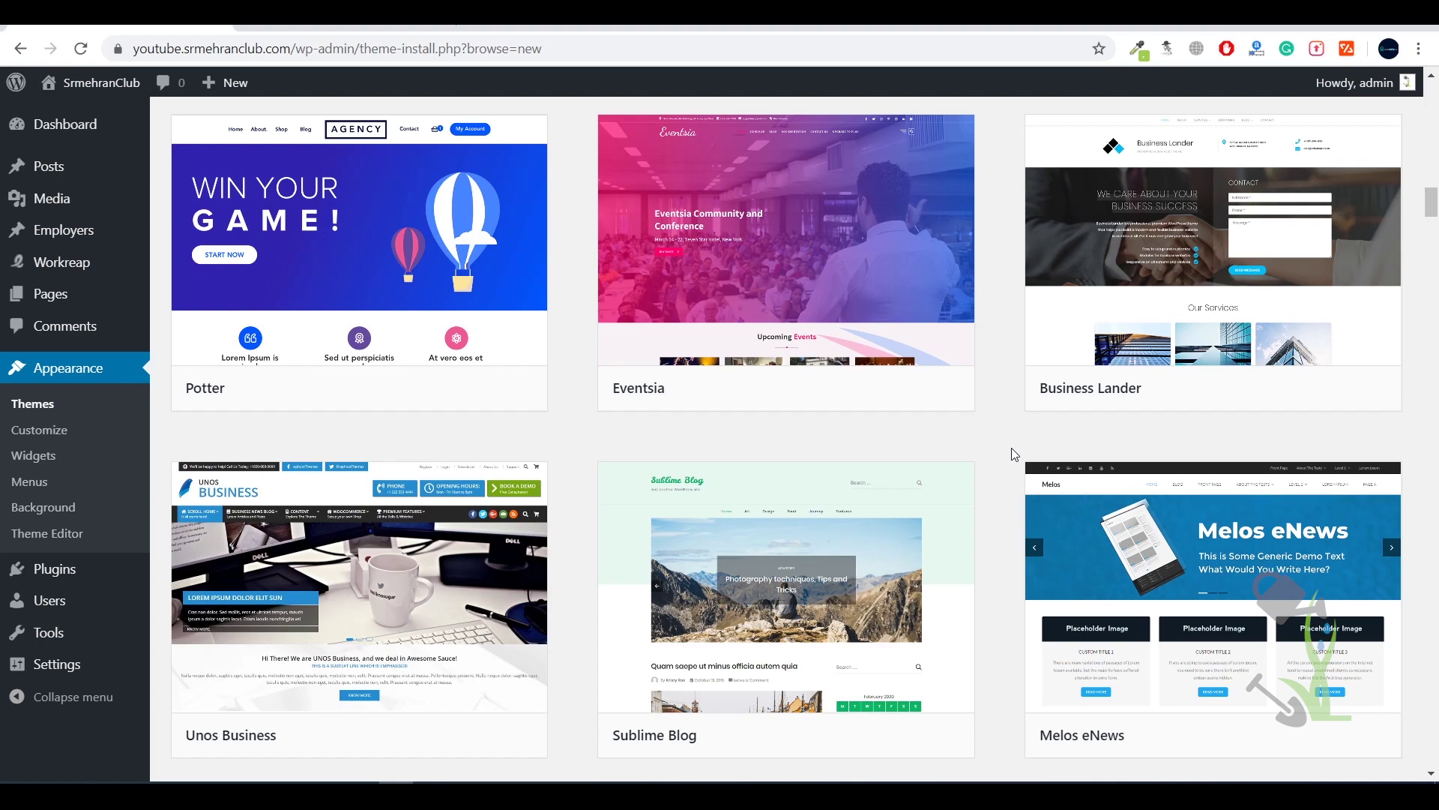
{"action": "scroll", "coordinate": [1011, 447], "scroll_direction": "up", "scroll_amount": 12}
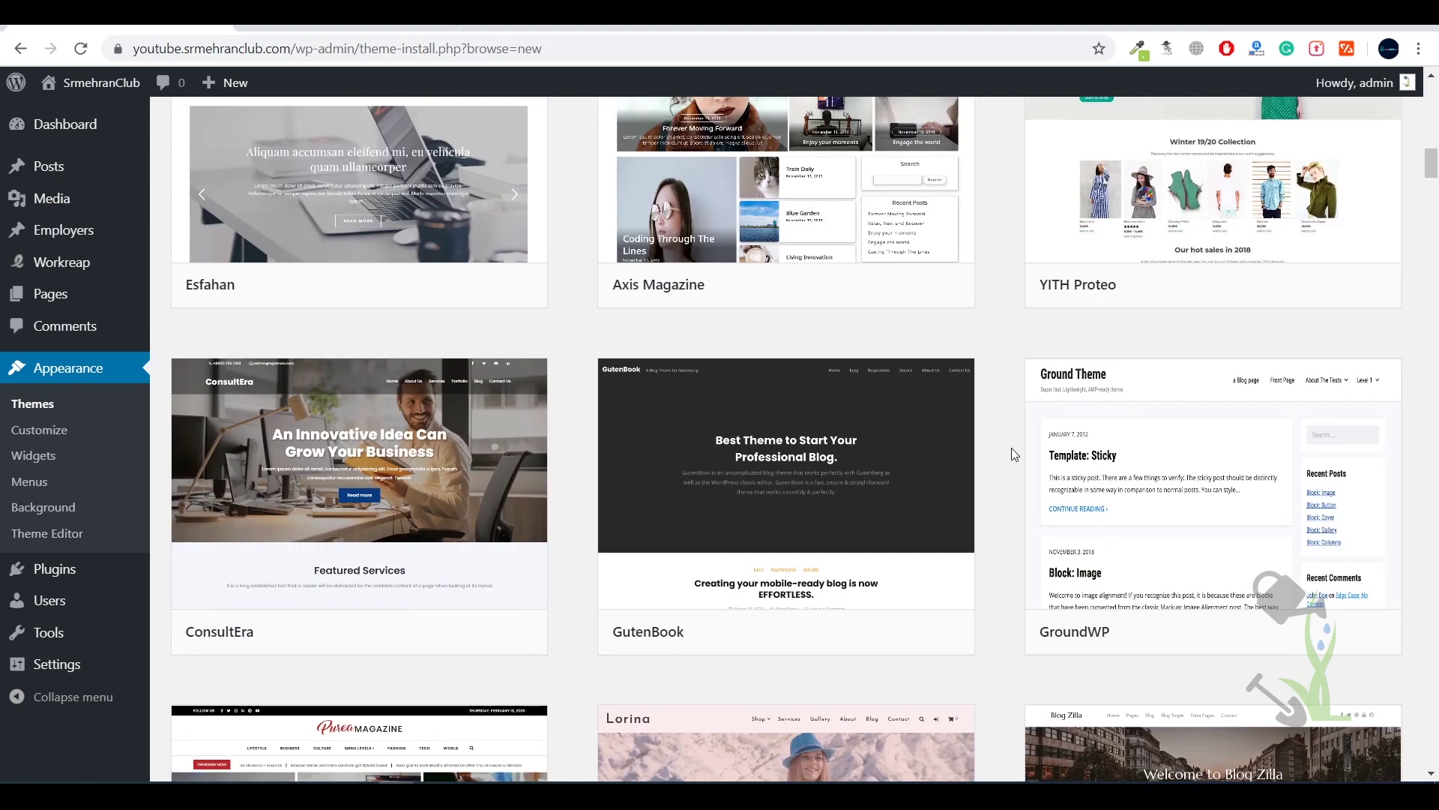
{"action": "middle_click", "coordinate": [1010, 448]}
{"action": "scroll", "coordinate": [1011, 447], "scroll_direction": "up", "scroll_amount": 15}
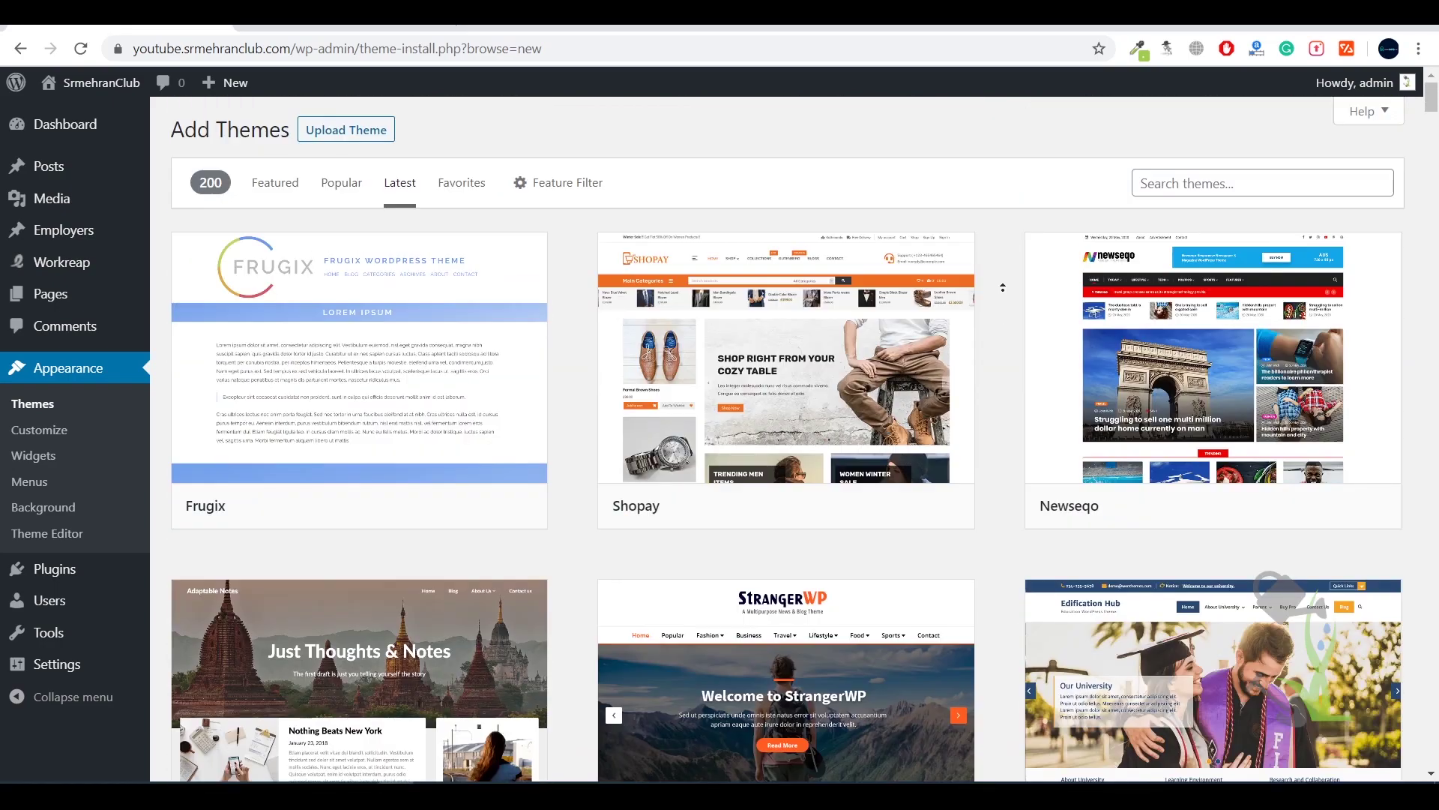
{"action": "middle_click", "coordinate": [1005, 297]}
- Upload the workreap.1.3.6.zip theme archive and install it
{"action": "left_click", "coordinate": [378, 128]}
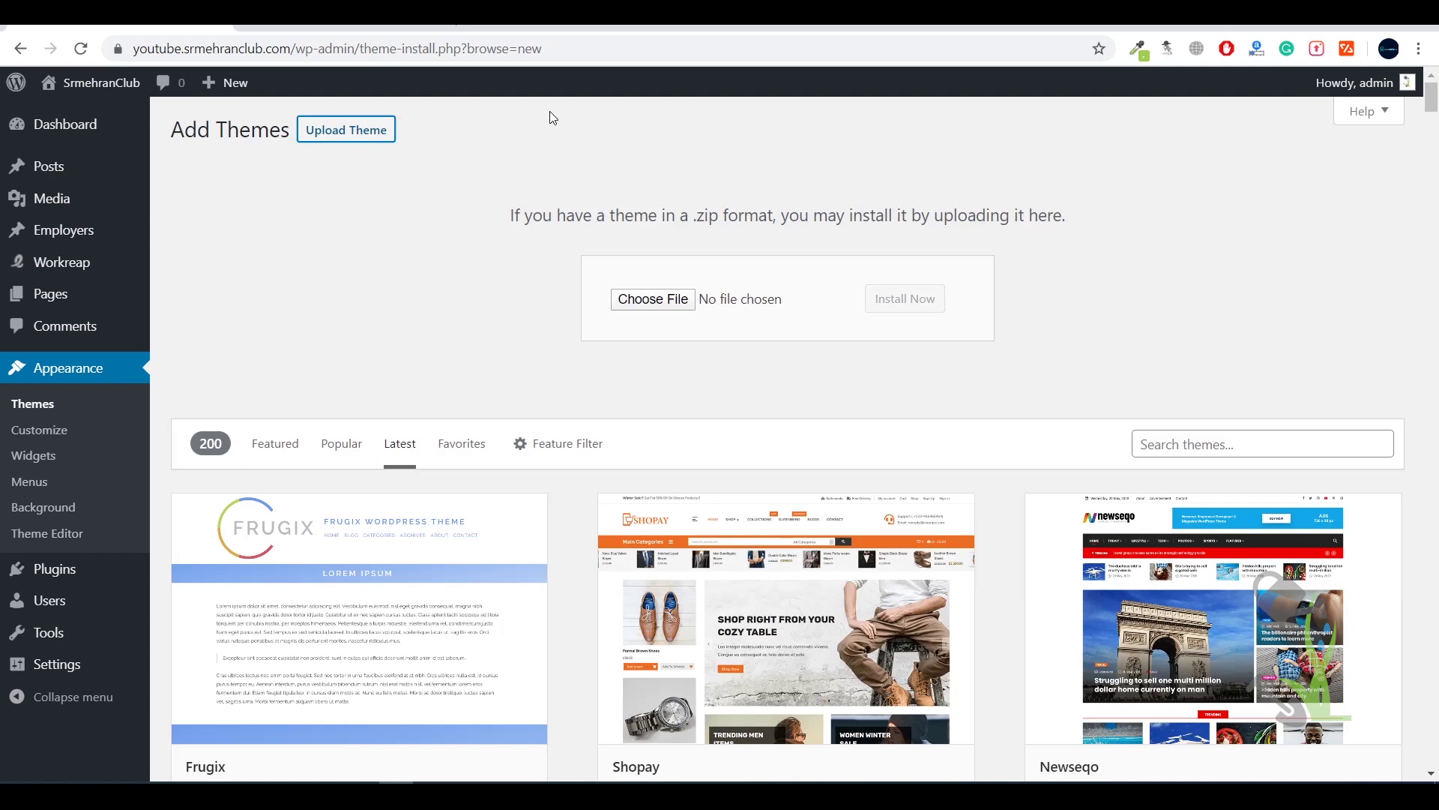
{"action": "left_click", "coordinate": [656, 300]}
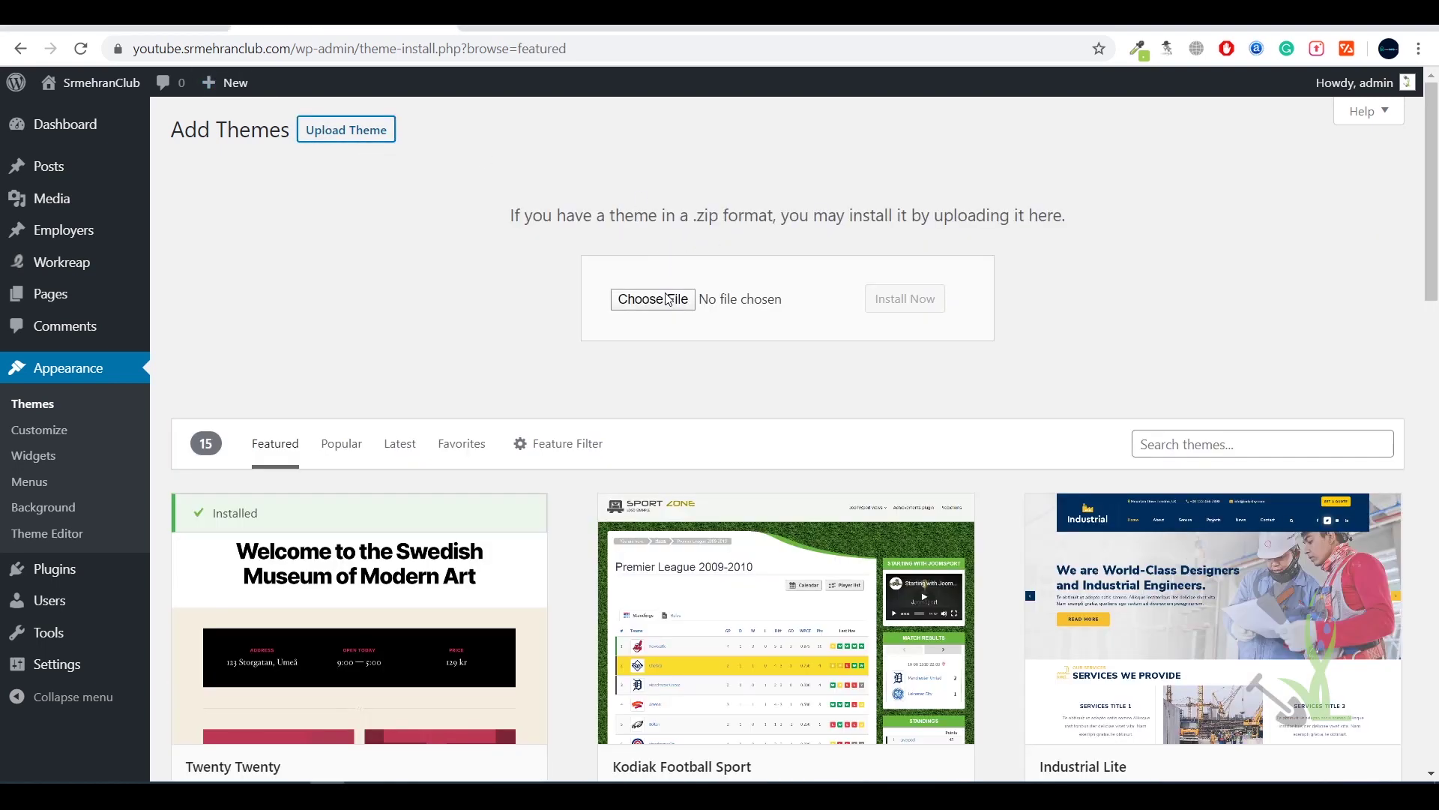
{"action": "left_click", "coordinate": [668, 300]}
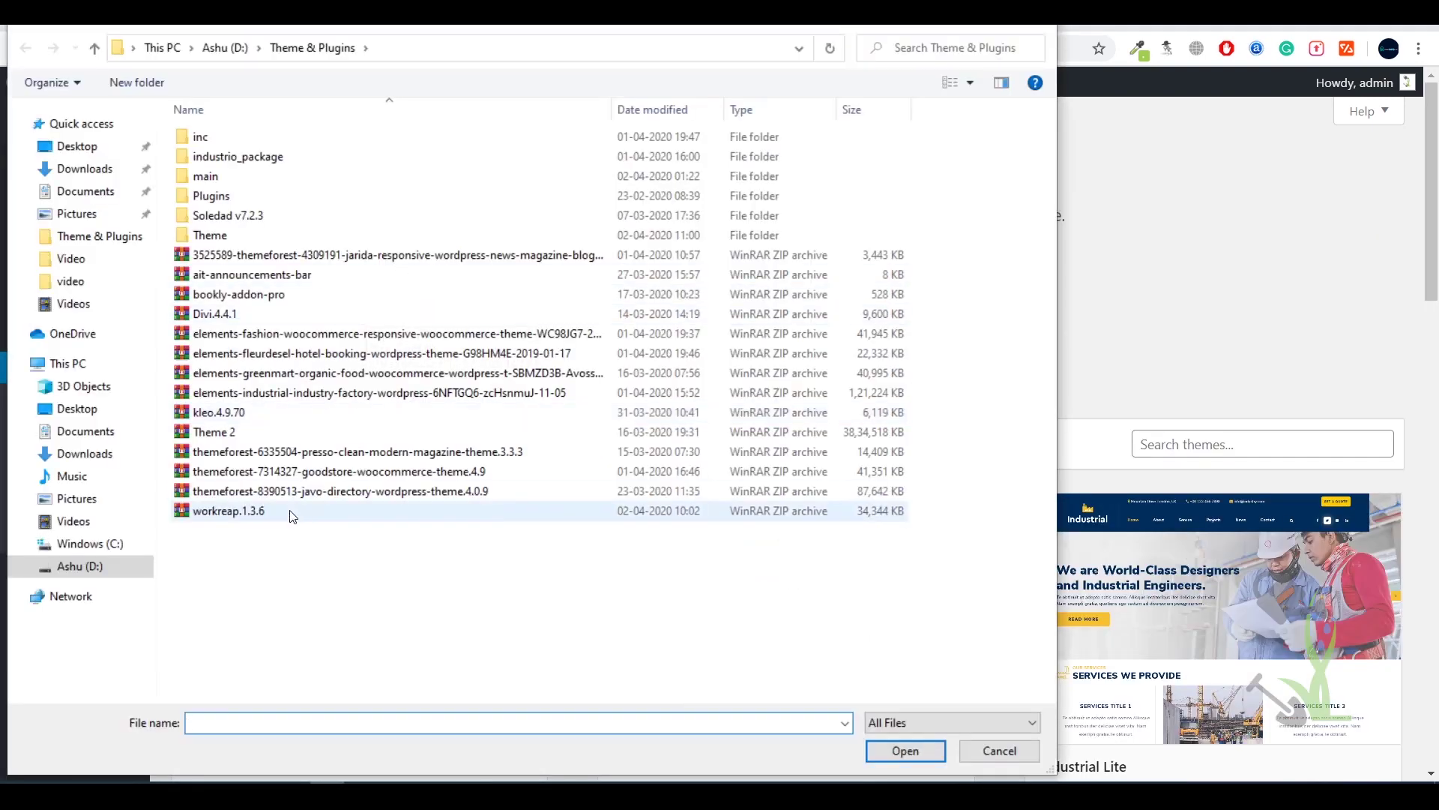
{"action": "double_click", "coordinate": [292, 517]}
{"action": "left_click", "coordinate": [913, 300]}
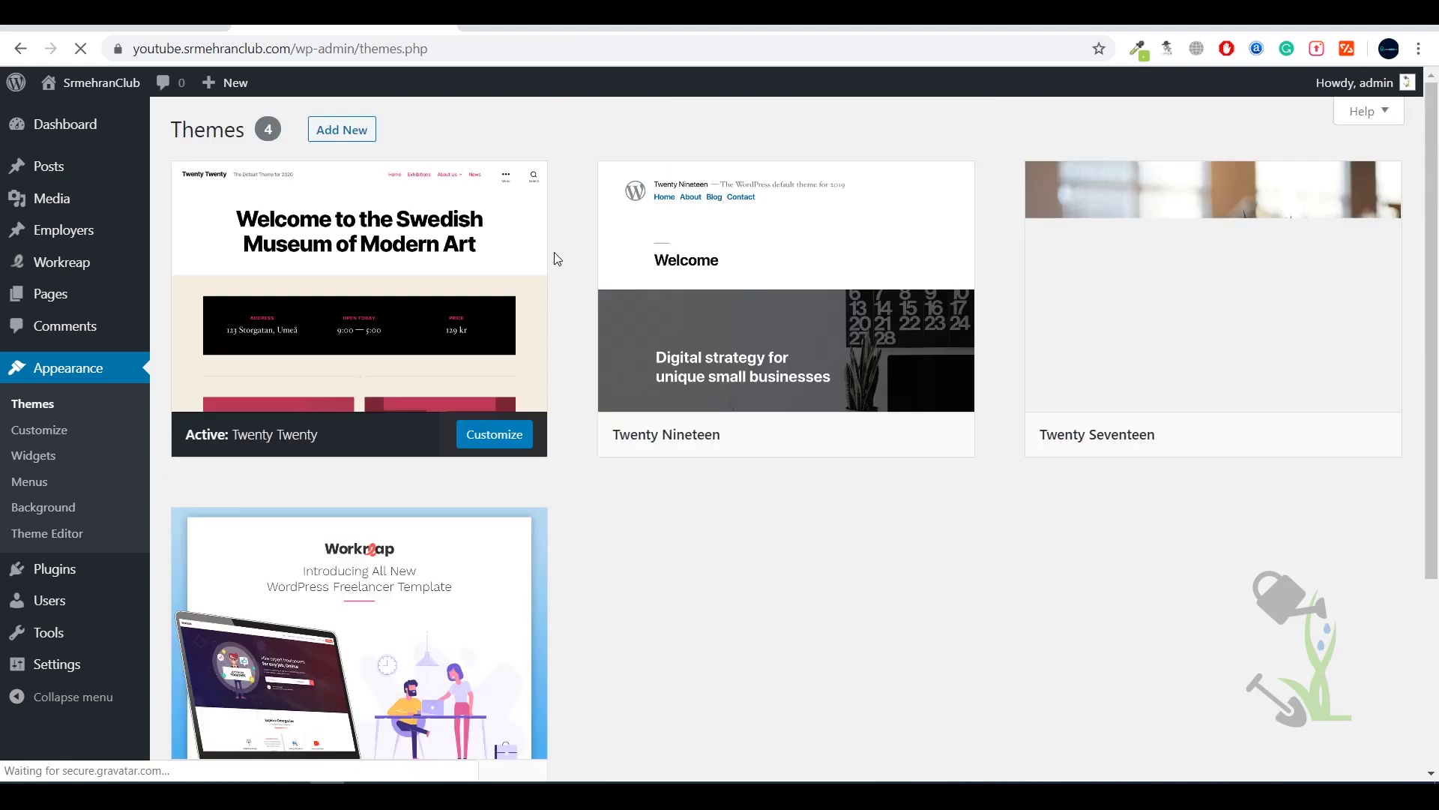
{"action": "scroll", "coordinate": [555, 258], "scroll_direction": "down", "scroll_amount": 2}
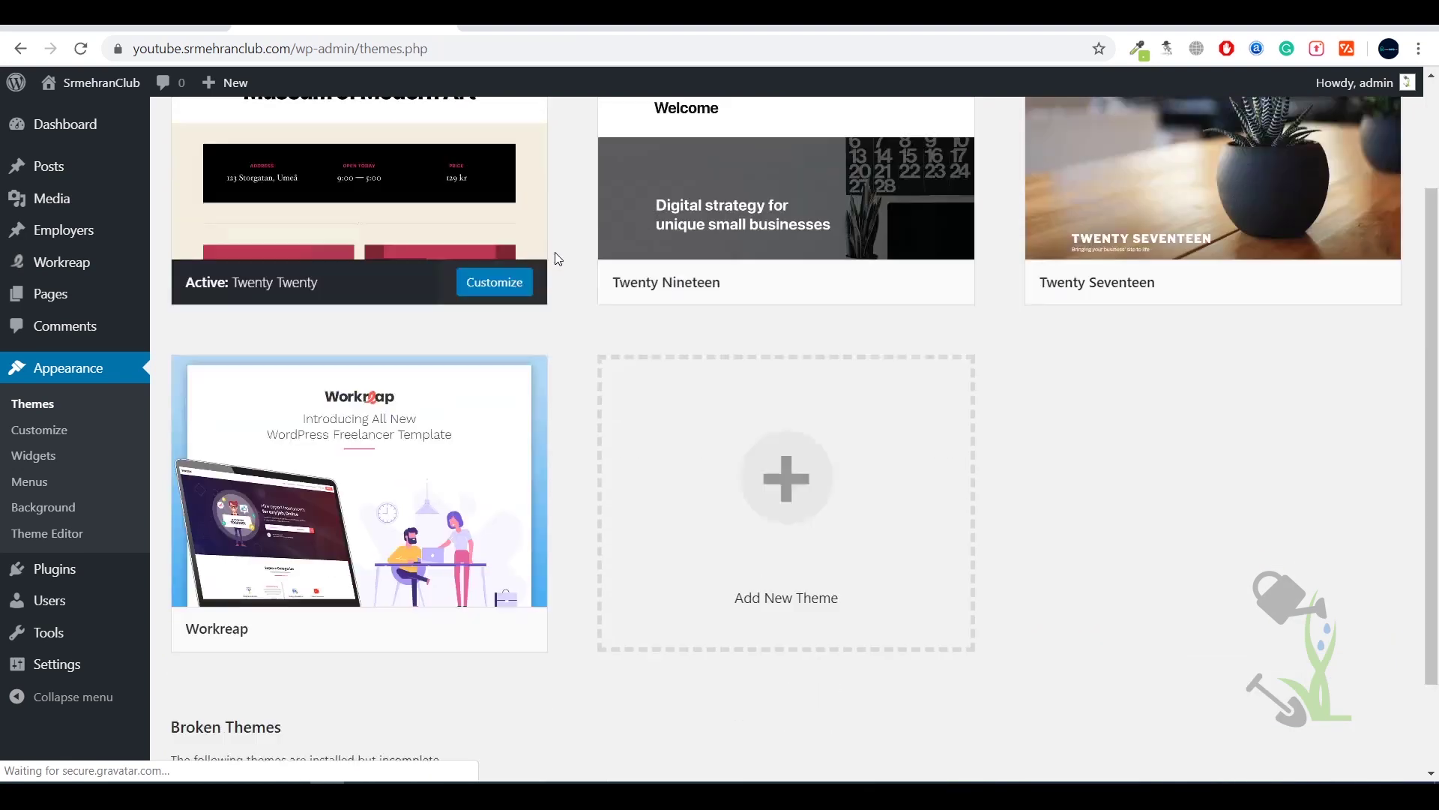
{"action": "scroll", "coordinate": [554, 259], "scroll_direction": "down", "scroll_amount": 2}
- Activate the newly installed Workreap theme
{"action": "left_click", "coordinate": [416, 510]}
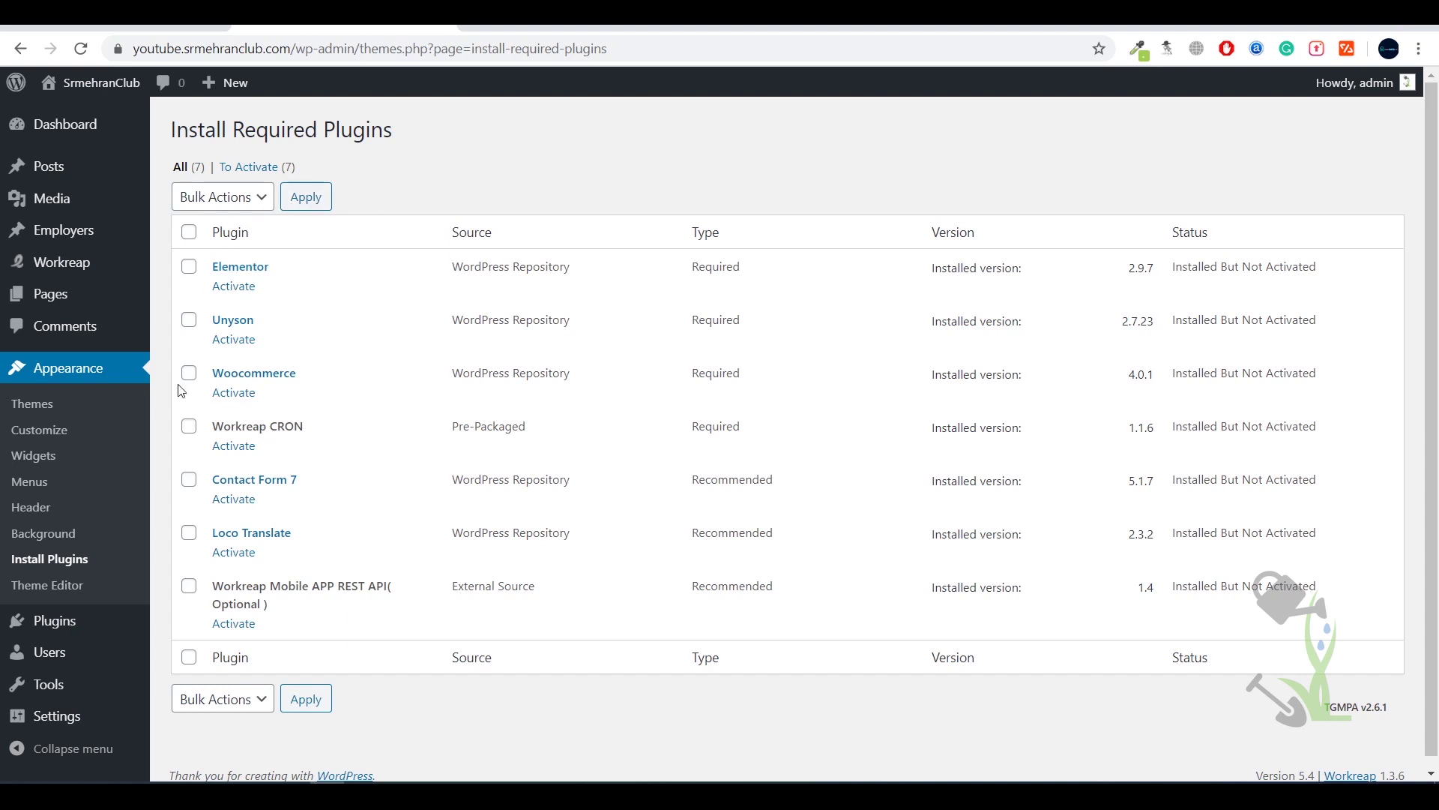
- Select all plugins on Installed Plugins and apply the Activate bulk action
{"action": "mouse_move", "coordinate": [83, 635]}
{"action": "left_click", "coordinate": [204, 625]}
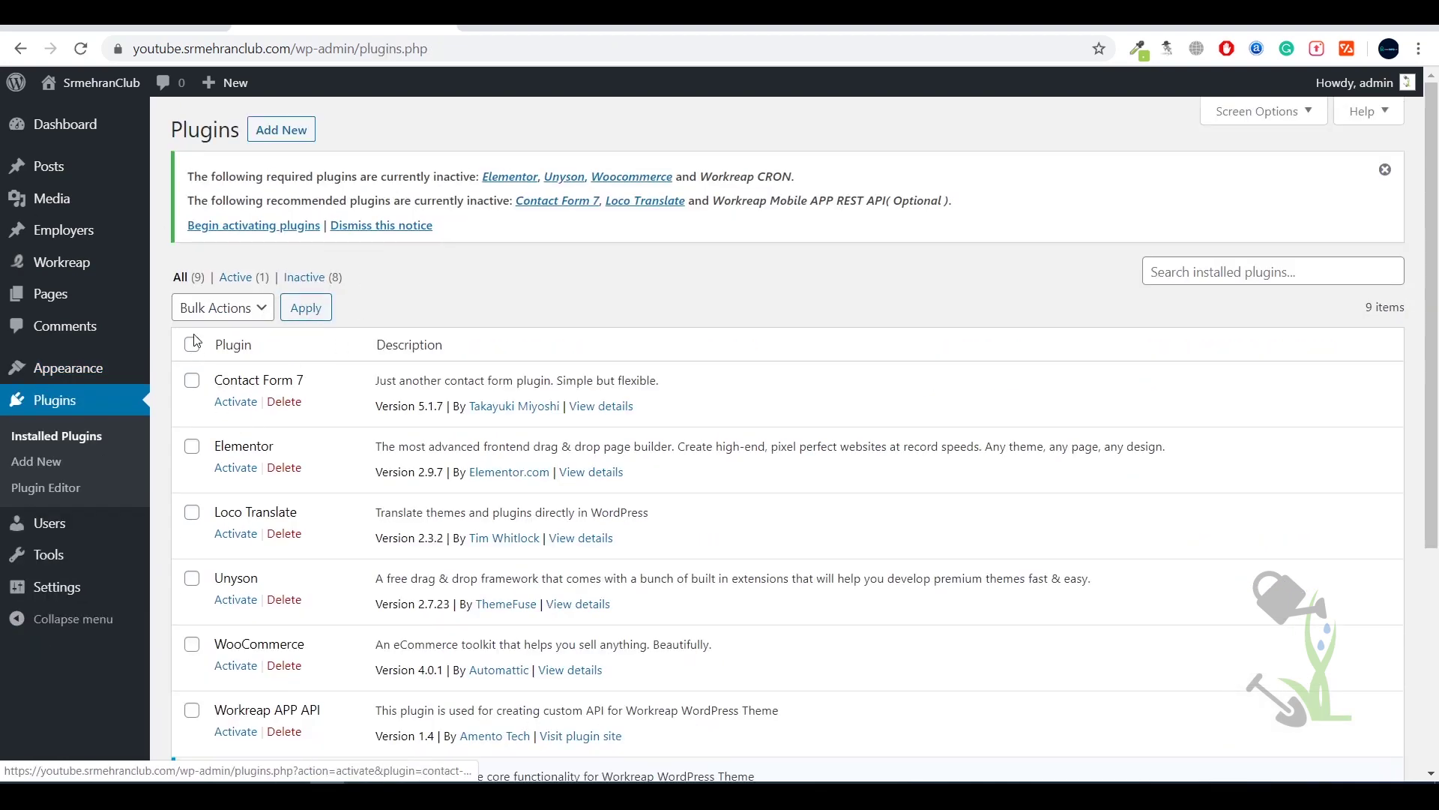
{"action": "left_click", "coordinate": [192, 344]}
{"action": "left_click", "coordinate": [223, 307]}
{"action": "left_click", "coordinate": [213, 347]}
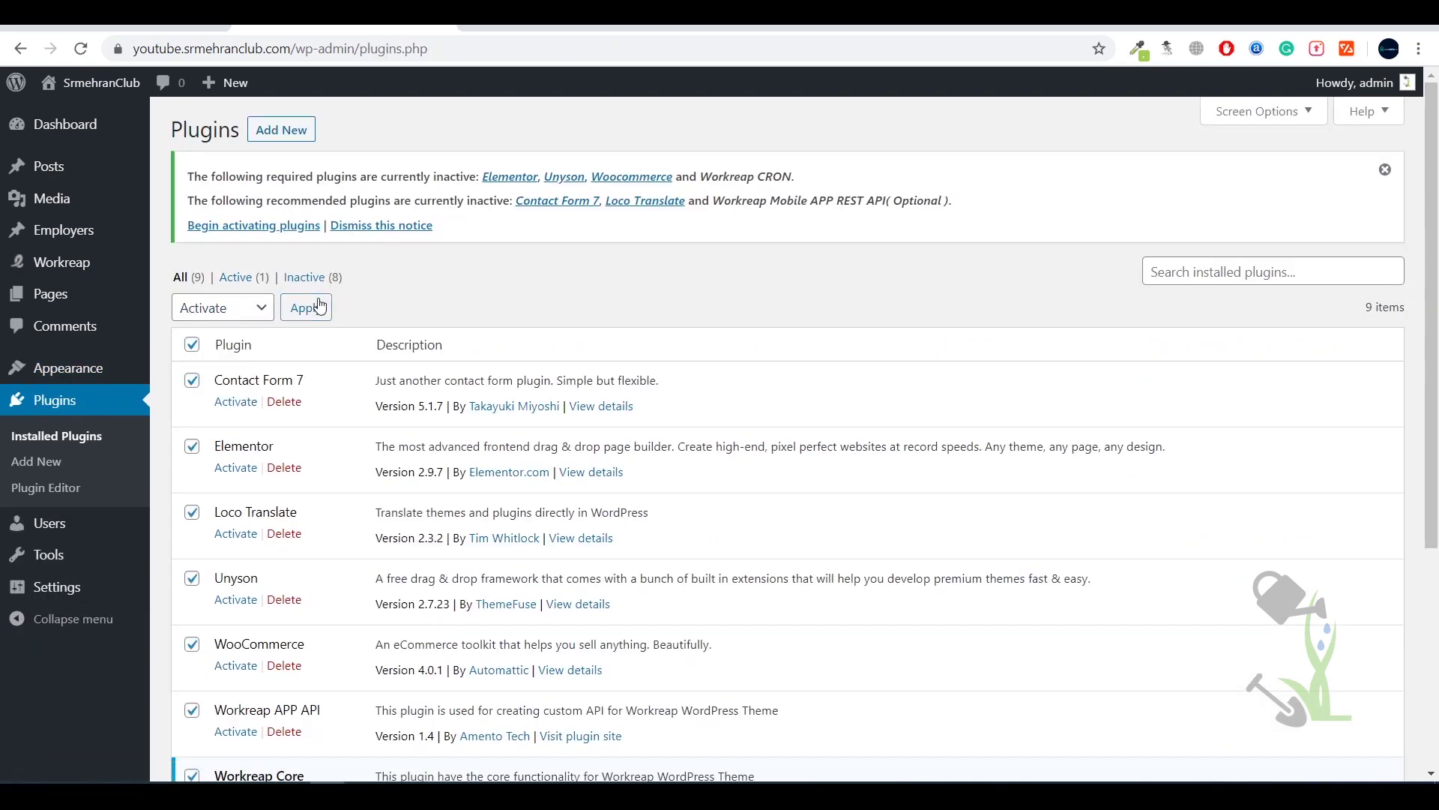
{"action": "left_click", "coordinate": [306, 308]}
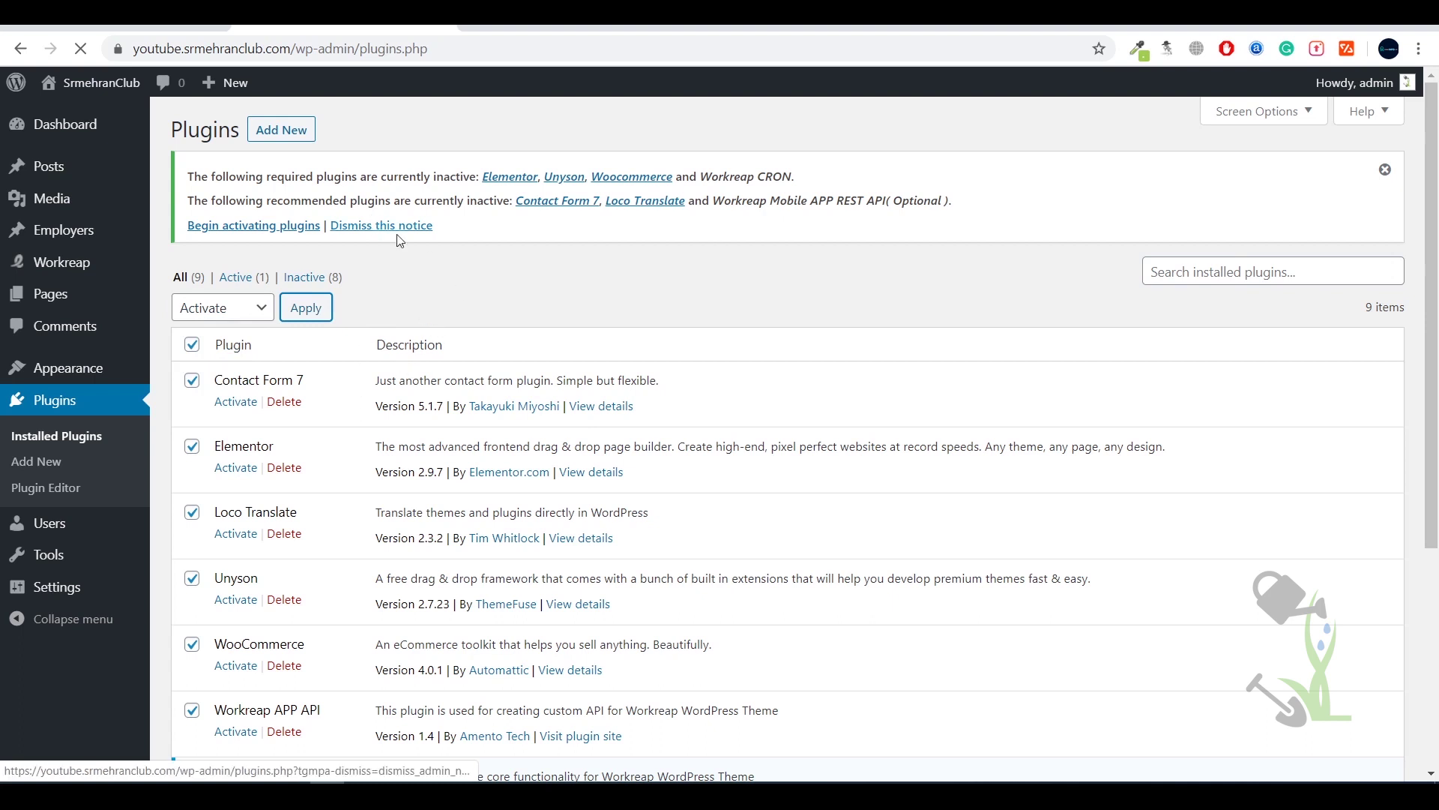
- Review the 'Selected plugins activated' notice and the now-active plugin list
{"action": "left_click_drag", "start_coordinate": [433, 225], "coordinate": [174, 236]}
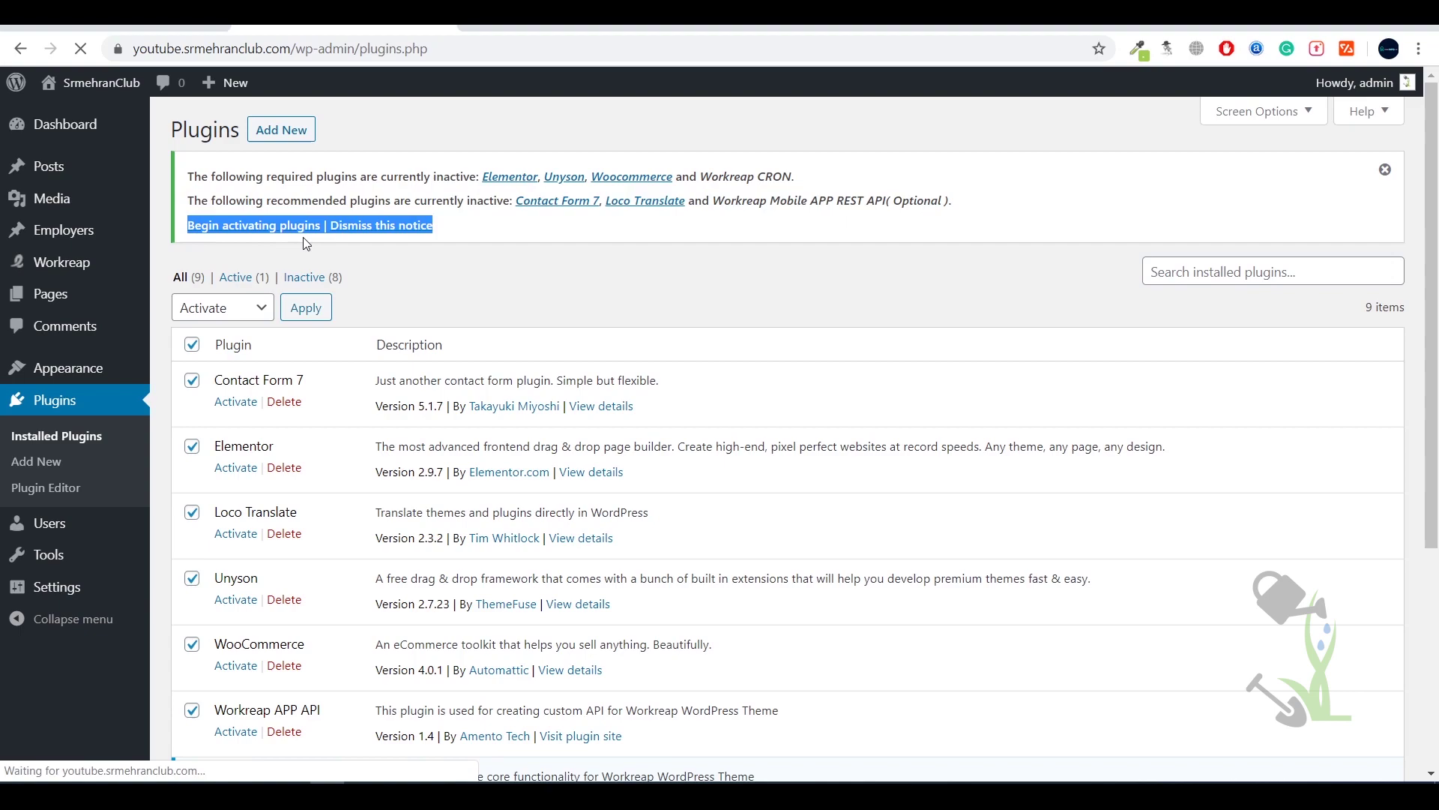
{"action": "scroll", "coordinate": [453, 279], "scroll_direction": "down", "scroll_amount": 6}
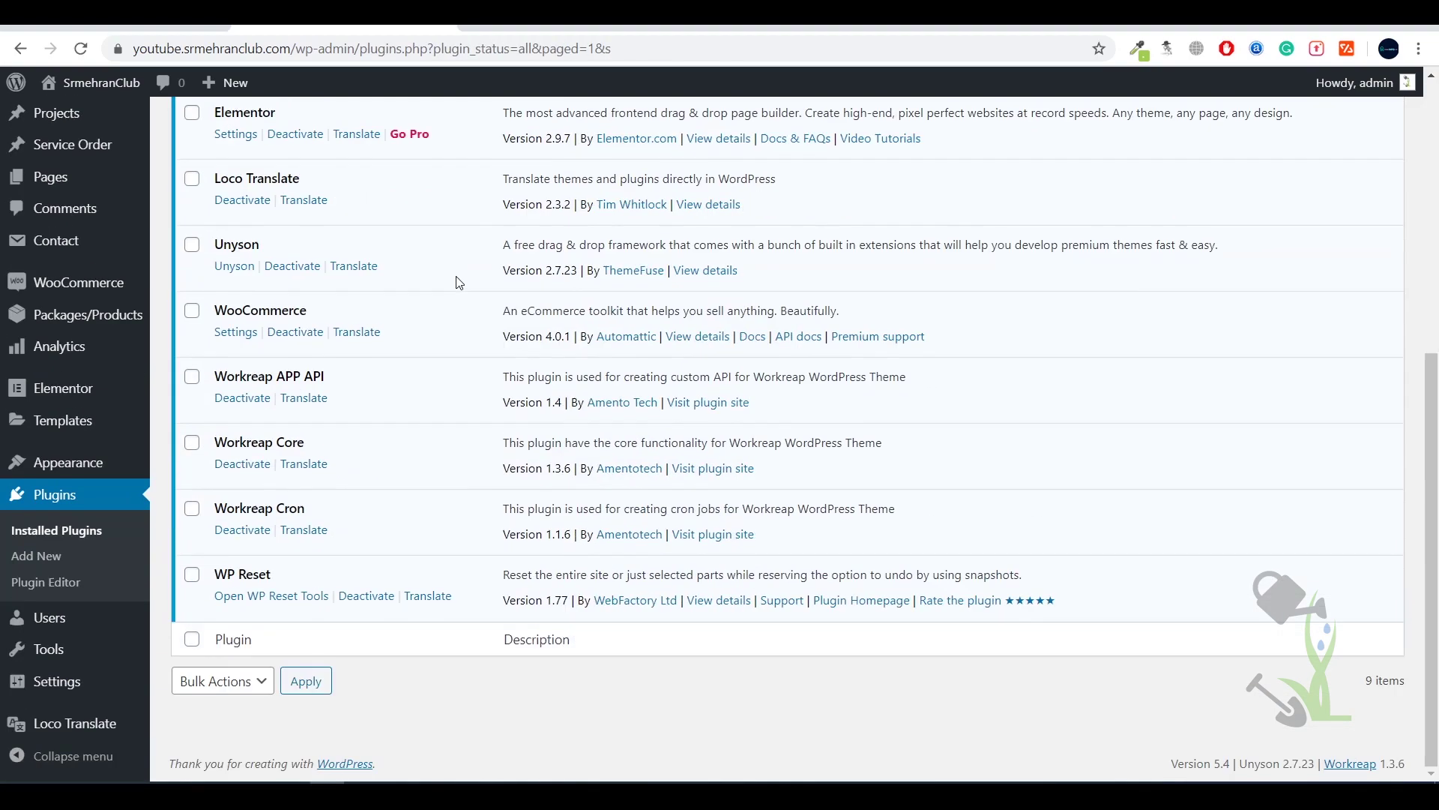
{"action": "scroll", "coordinate": [458, 282], "scroll_direction": "up", "scroll_amount": 6}
{"action": "scroll", "coordinate": [458, 282], "scroll_direction": "down", "scroll_amount": 6}
{"action": "scroll", "coordinate": [459, 282], "scroll_direction": "up", "scroll_amount": 6}
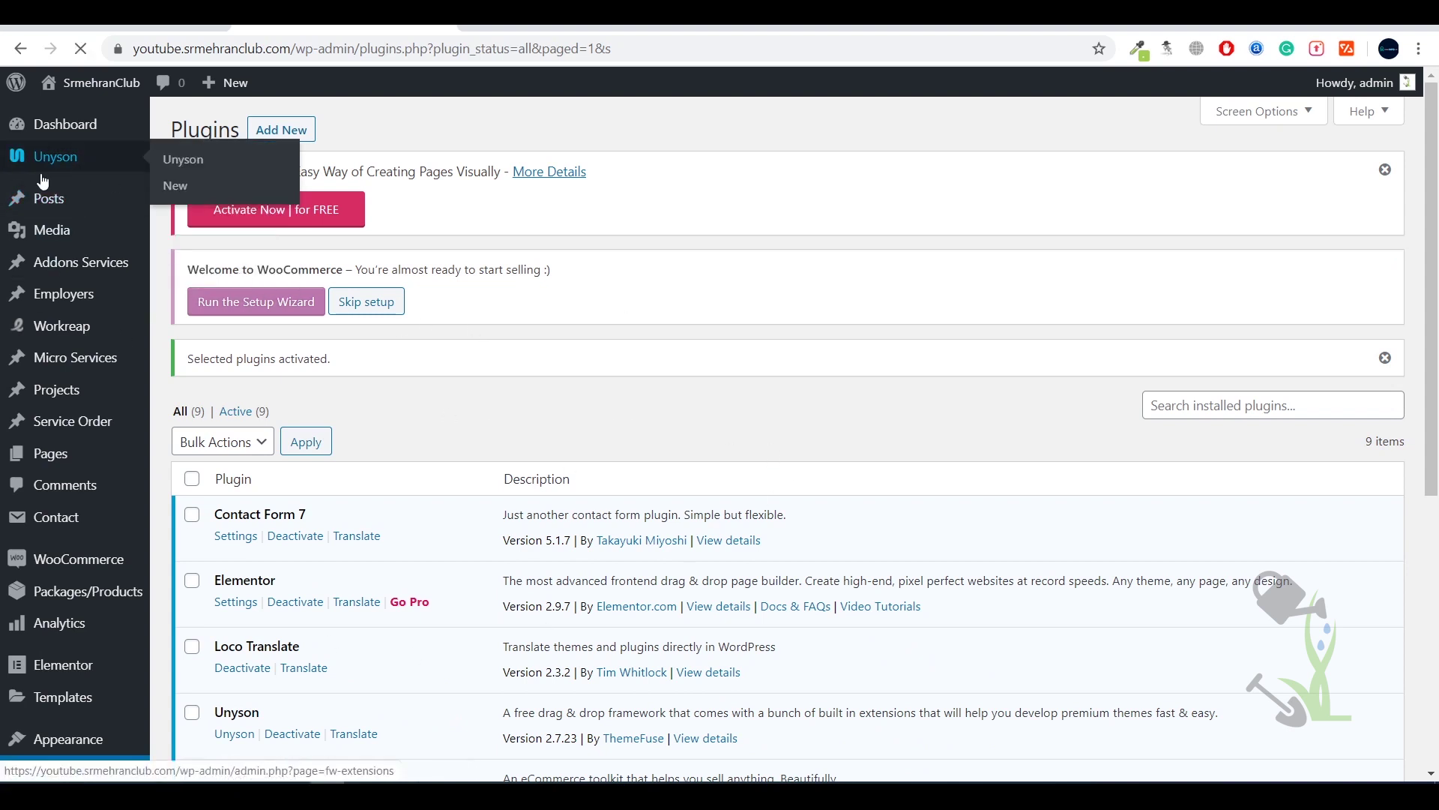
- Open the Unyson Extensions page and locate the active Backup & Demo Content extension
{"action": "left_click", "coordinate": [193, 170]}
{"action": "scroll", "coordinate": [720, 285], "scroll_direction": "down", "scroll_amount": 7}
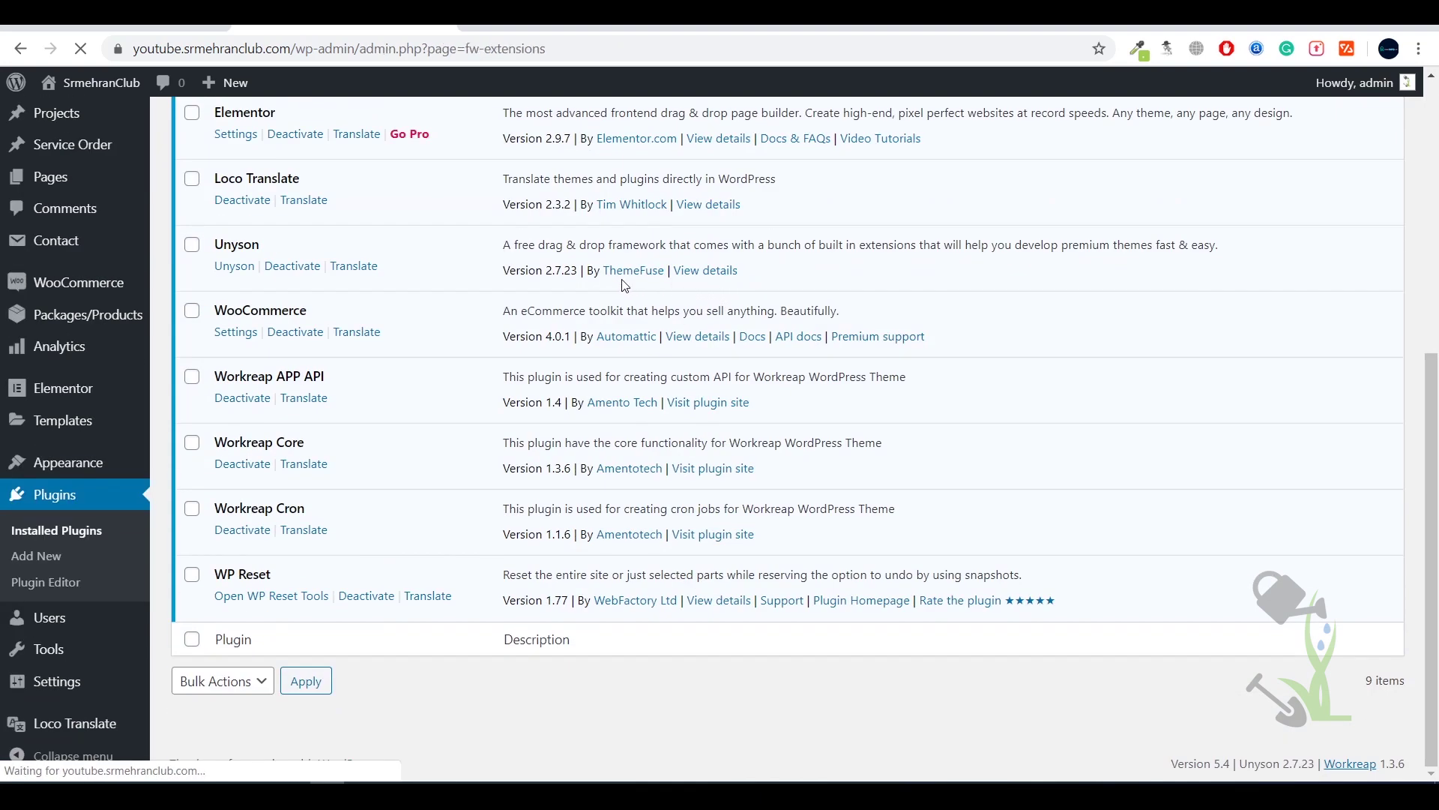
{"action": "scroll", "coordinate": [491, 278], "scroll_direction": "up", "scroll_amount": 6}
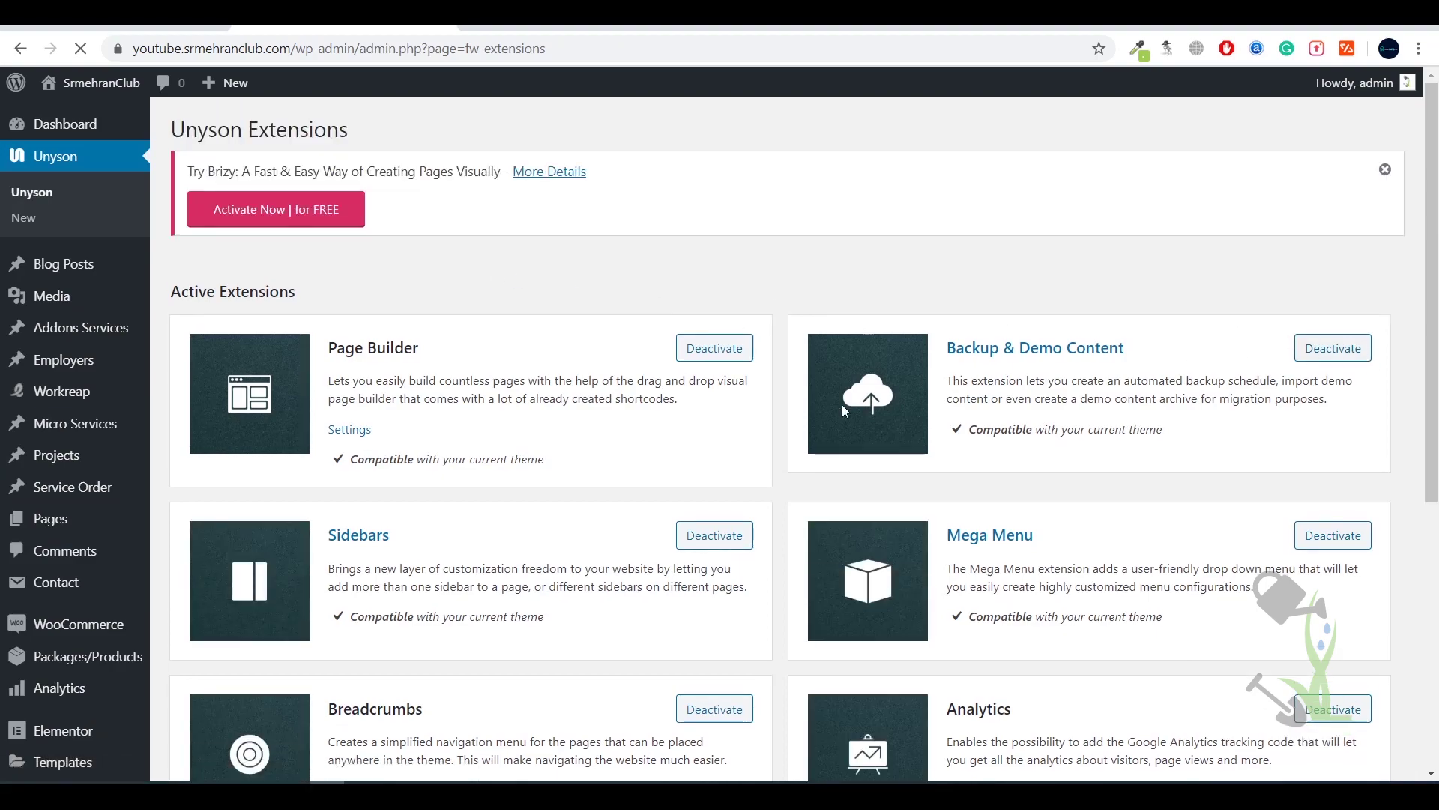
{"action": "scroll", "coordinate": [783, 403], "scroll_direction": "down", "scroll_amount": 4}
{"action": "scroll", "coordinate": [779, 397], "scroll_direction": "down", "scroll_amount": 2}
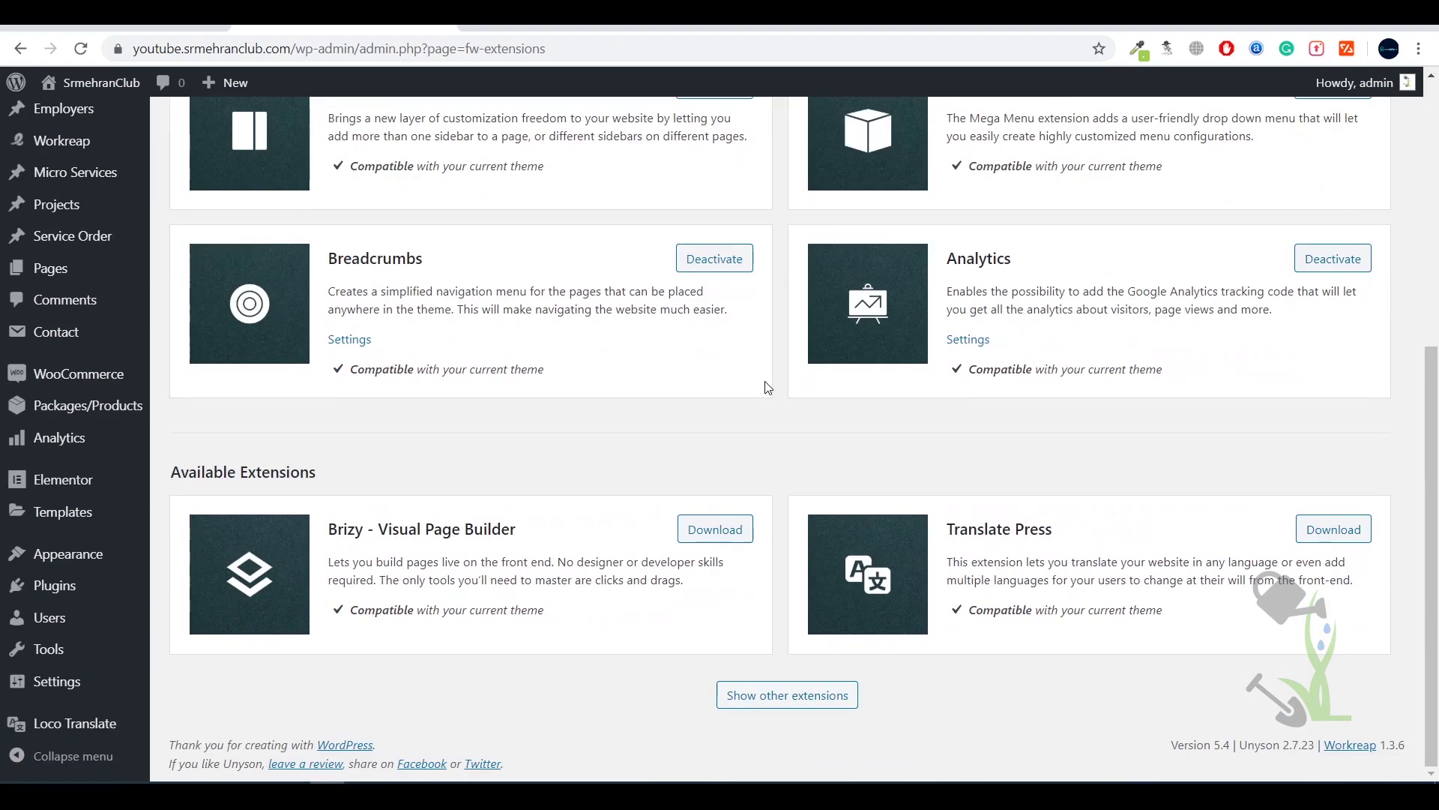
{"action": "scroll", "coordinate": [731, 558], "scroll_direction": "up", "scroll_amount": 4}
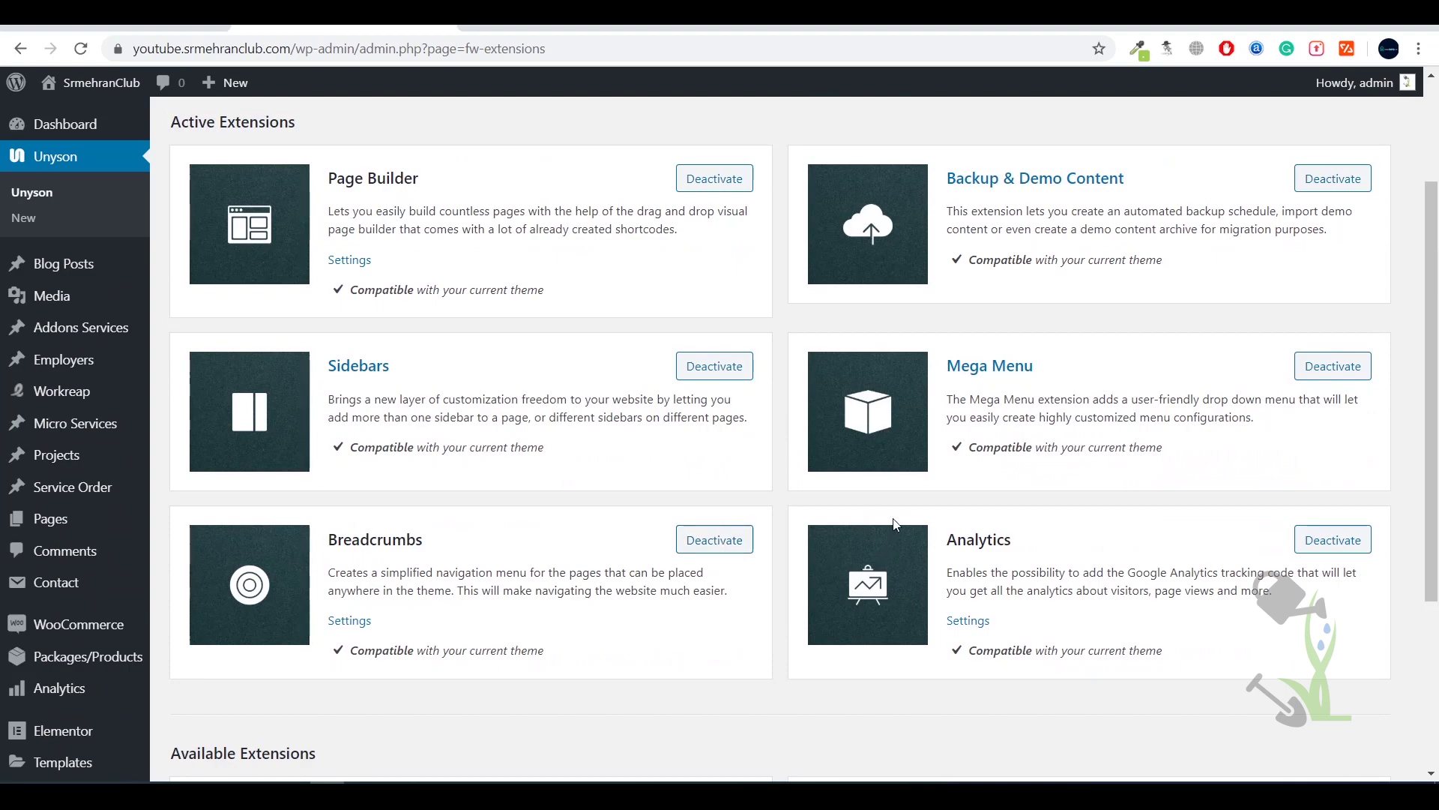
{"action": "scroll", "coordinate": [930, 442], "scroll_direction": "up", "scroll_amount": 1}
{"action": "left_click_drag", "start_coordinate": [942, 267], "coordinate": [1124, 274]}
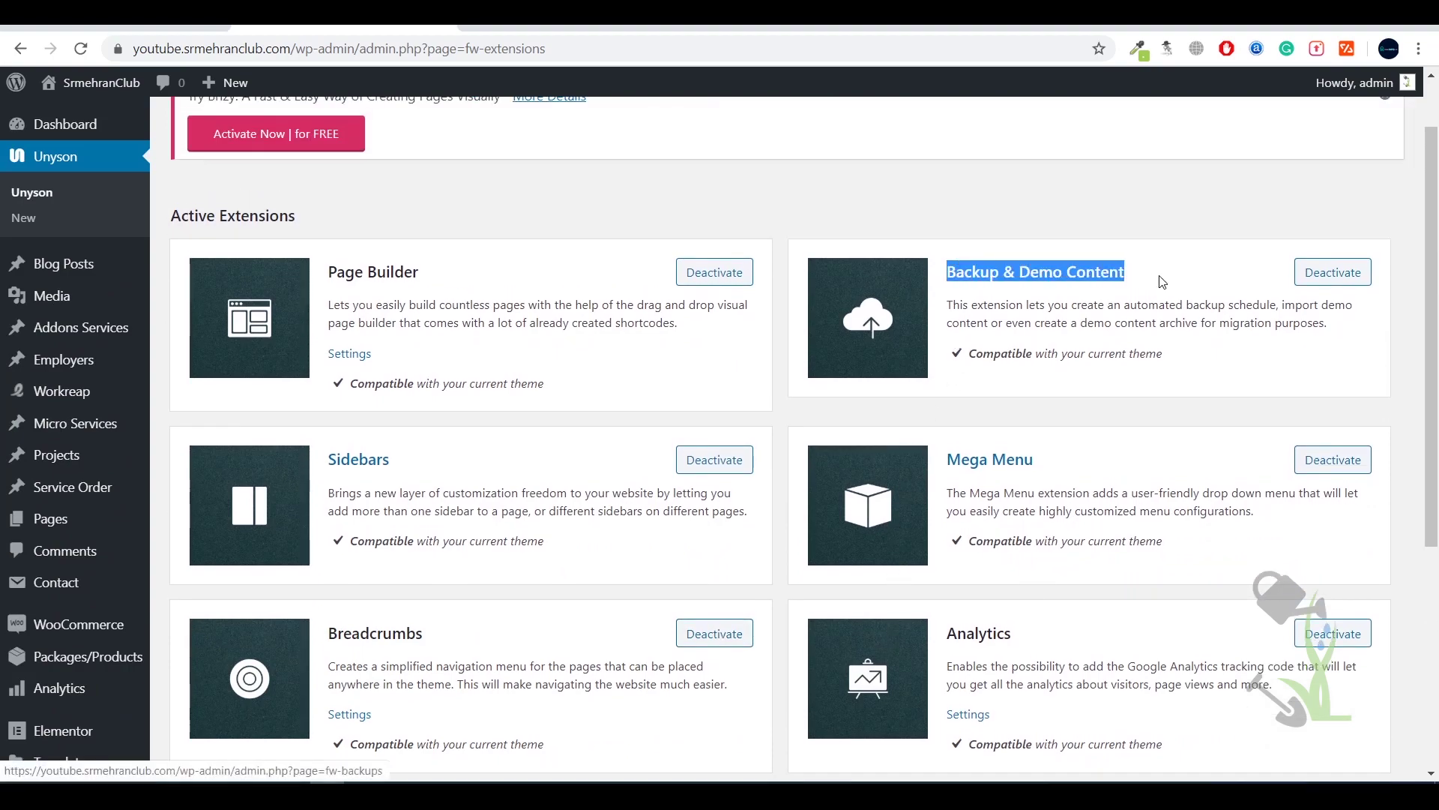
{"action": "left_click", "coordinate": [1164, 281]}
- Scroll through the available extensions, noting Brizy and Translate Press
{"action": "scroll", "coordinate": [822, 384], "scroll_direction": "down", "scroll_amount": 5}
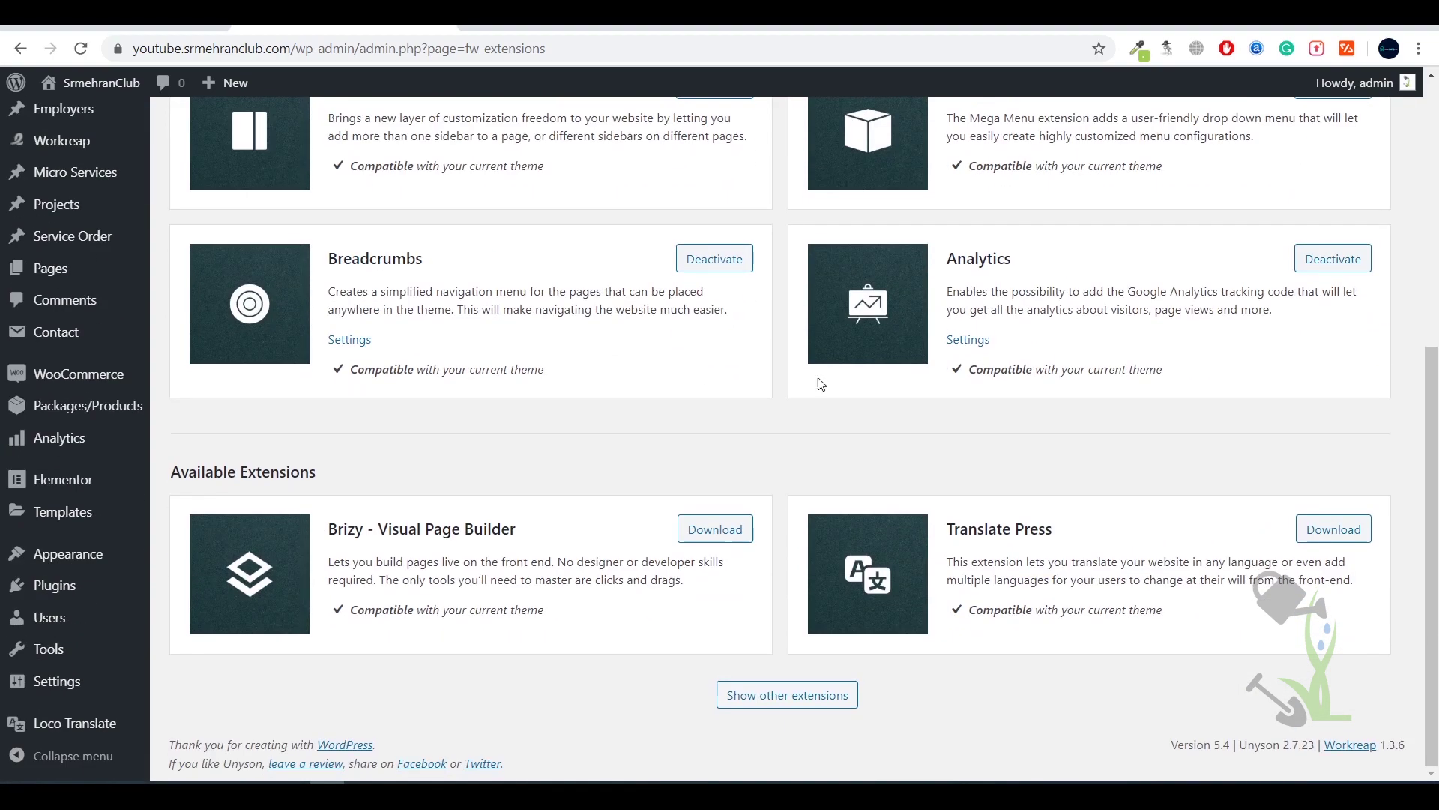
{"action": "left_click_drag", "start_coordinate": [985, 527], "coordinate": [960, 427]}
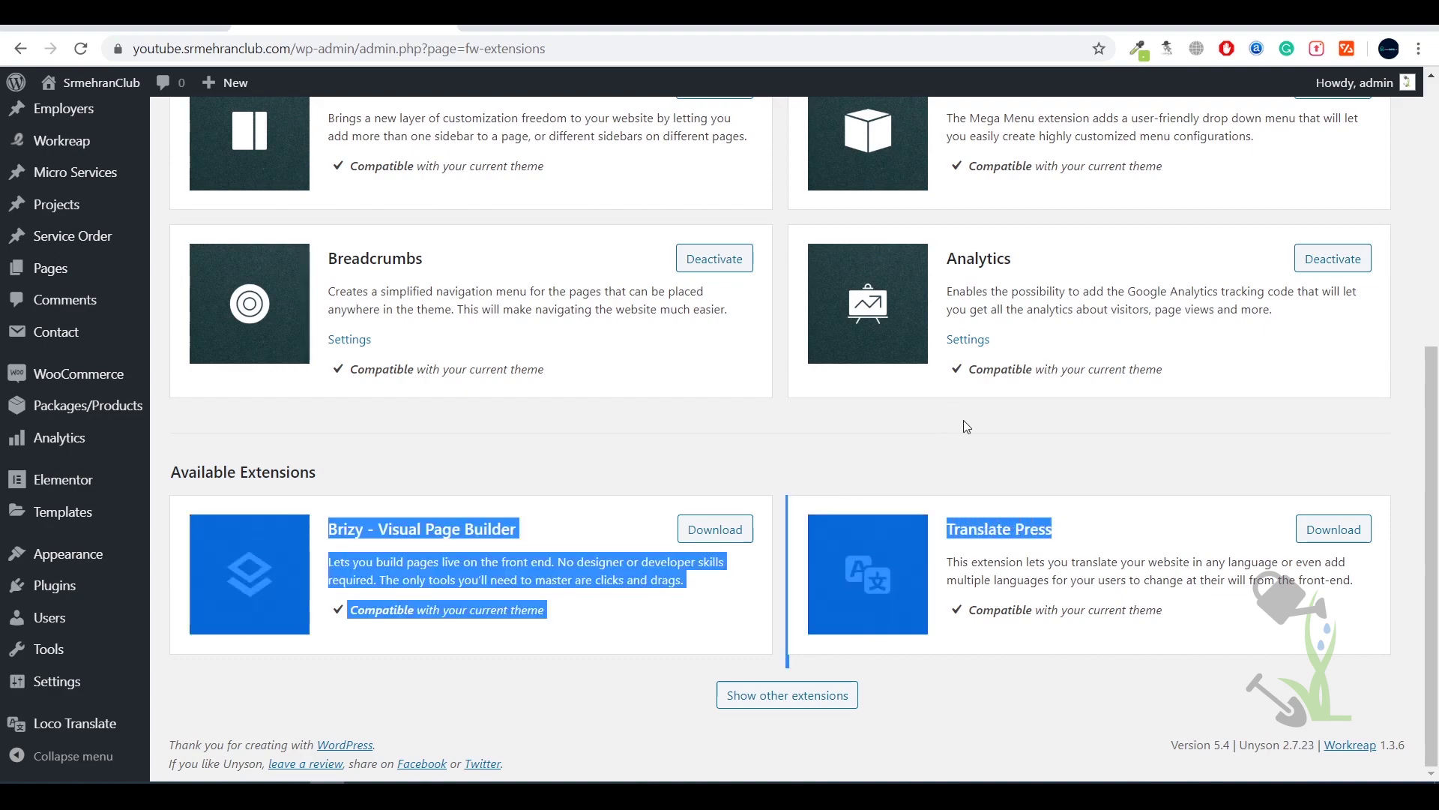
{"action": "left_click", "coordinate": [907, 506]}
{"action": "scroll", "coordinate": [619, 530], "scroll_direction": "up", "scroll_amount": 6}
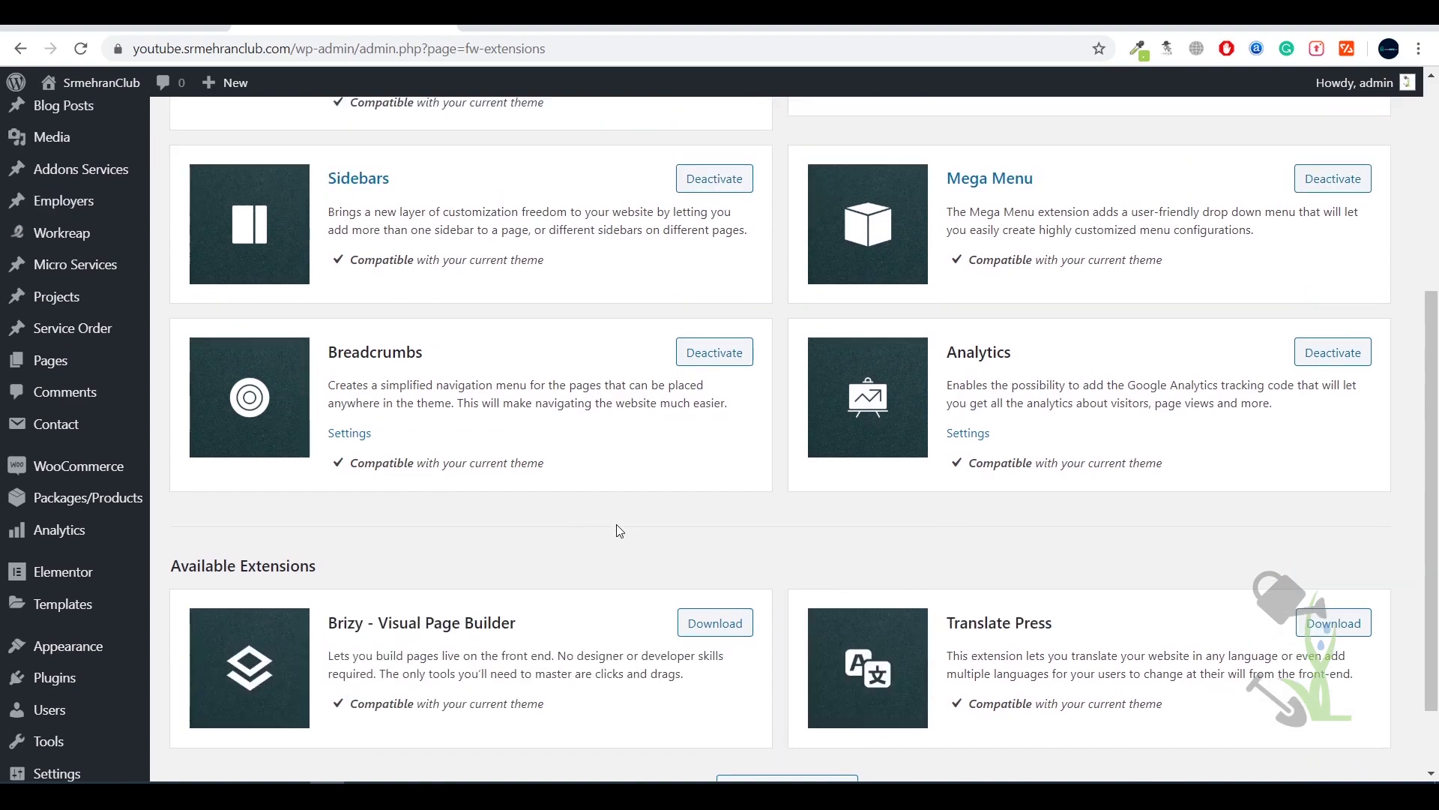
{"action": "scroll", "coordinate": [463, 246], "scroll_direction": "down", "scroll_amount": 2}
{"action": "scroll", "coordinate": [281, 347], "scroll_direction": "up", "scroll_amount": 3}
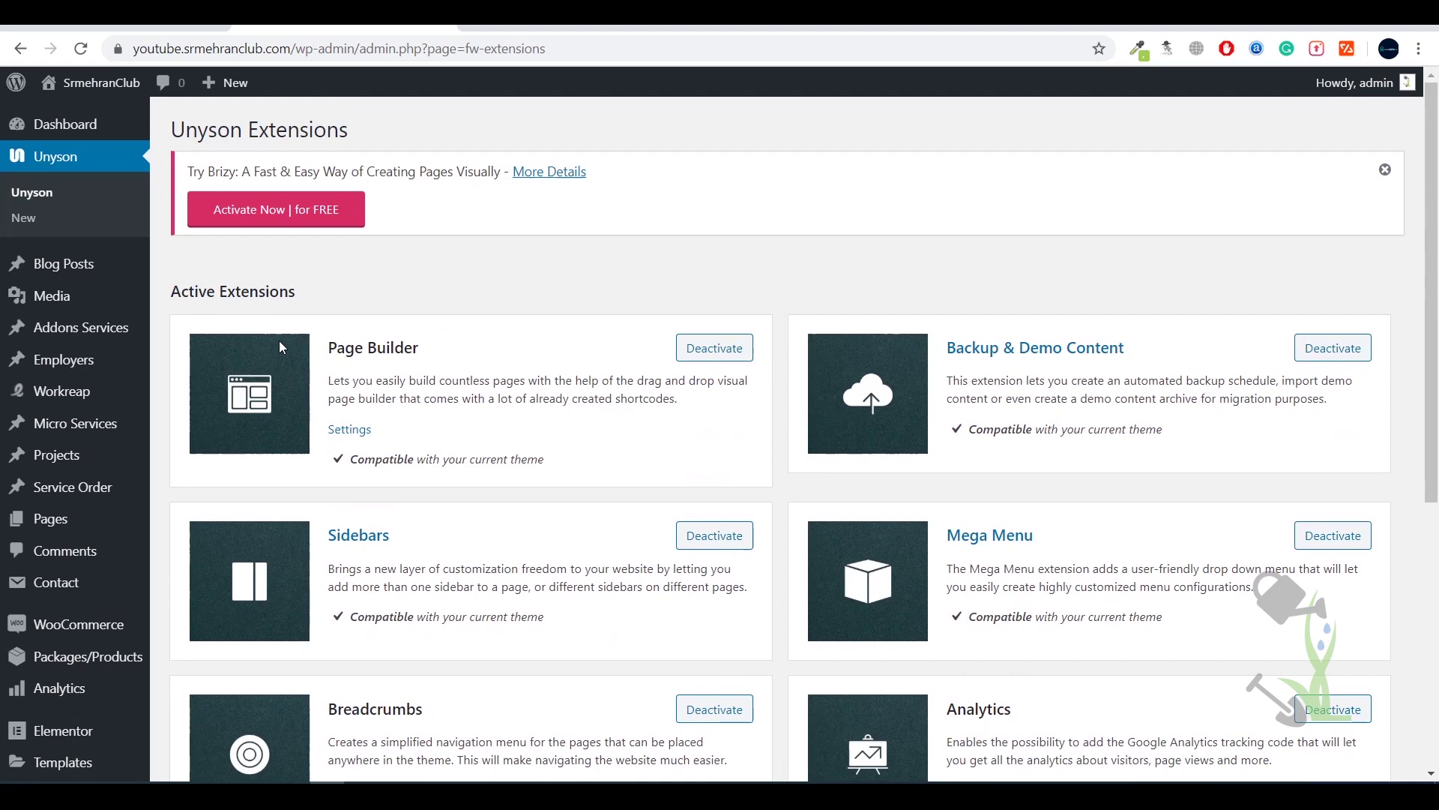
{"action": "left_click", "coordinate": [354, 286]}
{"action": "left_click_drag", "start_coordinate": [384, 309], "coordinate": [75, 296]}
{"action": "left_click", "coordinate": [75, 296]}
{"action": "scroll", "coordinate": [109, 527], "scroll_direction": "down", "scroll_amount": 1}
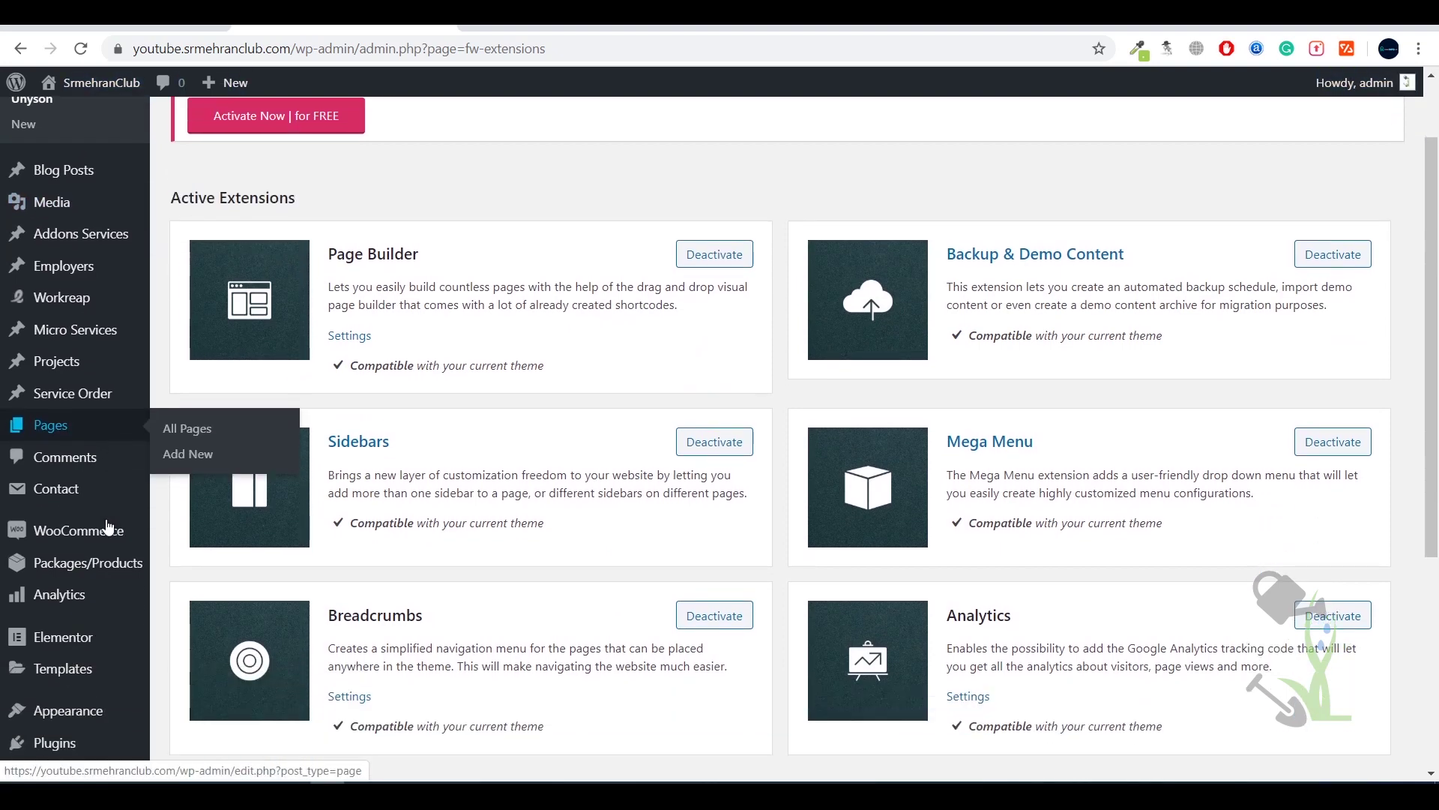
{"action": "scroll", "coordinate": [193, 530], "scroll_direction": "down", "scroll_amount": 1}
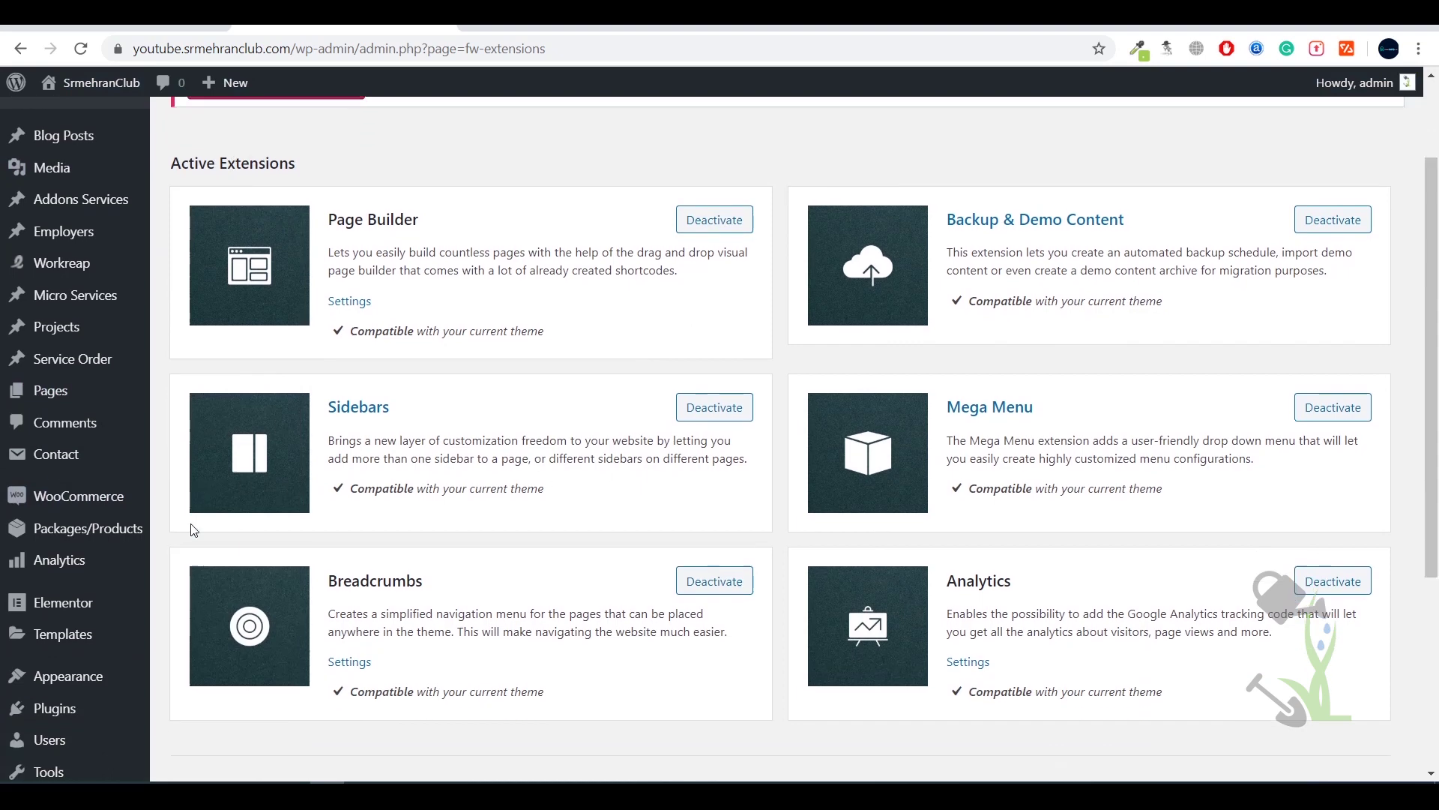
{"action": "scroll", "coordinate": [194, 530], "scroll_direction": "down", "scroll_amount": 2}
{"action": "mouse_move", "coordinate": [54, 673]}
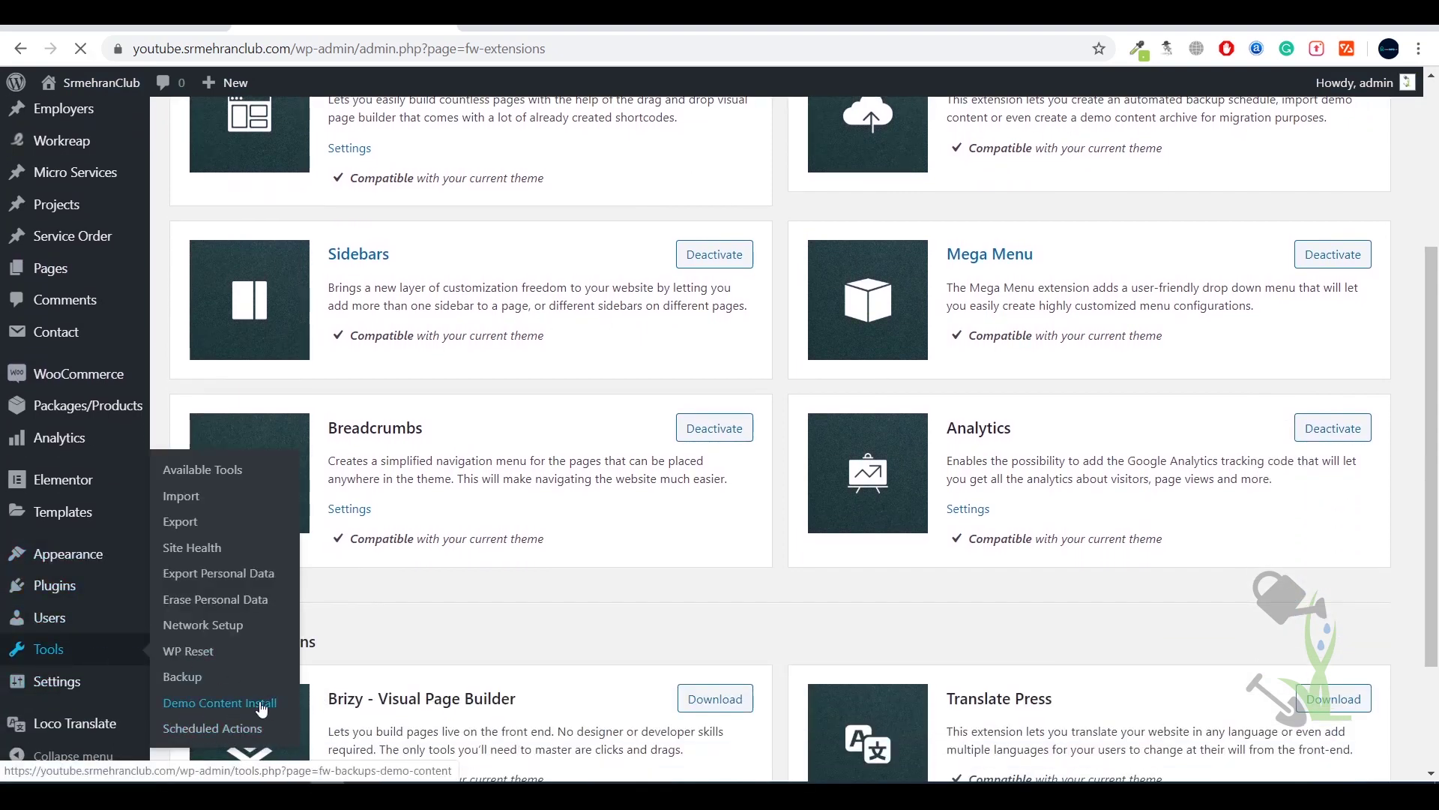
- Install the Workreap Elementor demo via Tools > Demo Content Install, confirming content replacement
{"action": "left_click", "coordinate": [262, 708]}
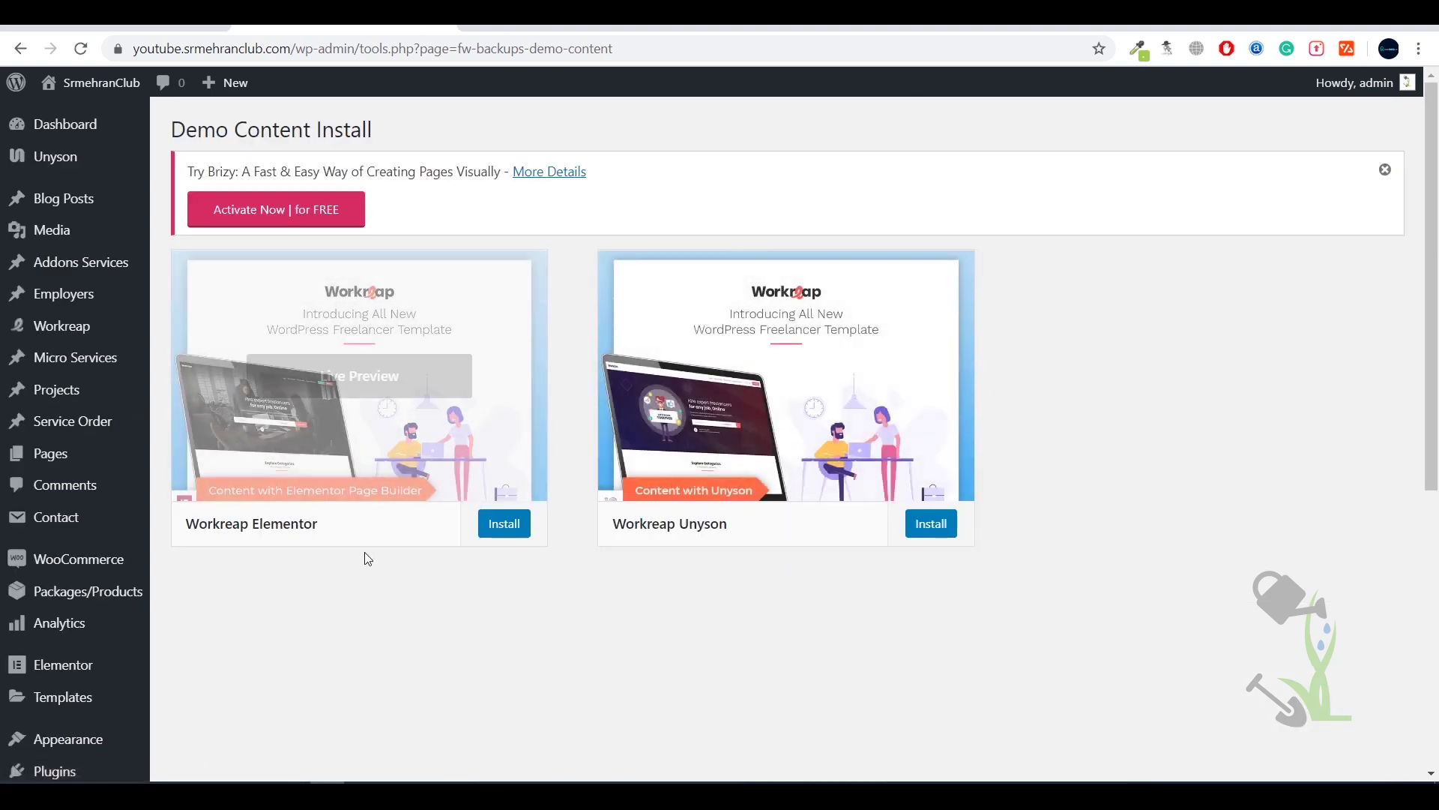
{"action": "left_click", "coordinate": [523, 524]}
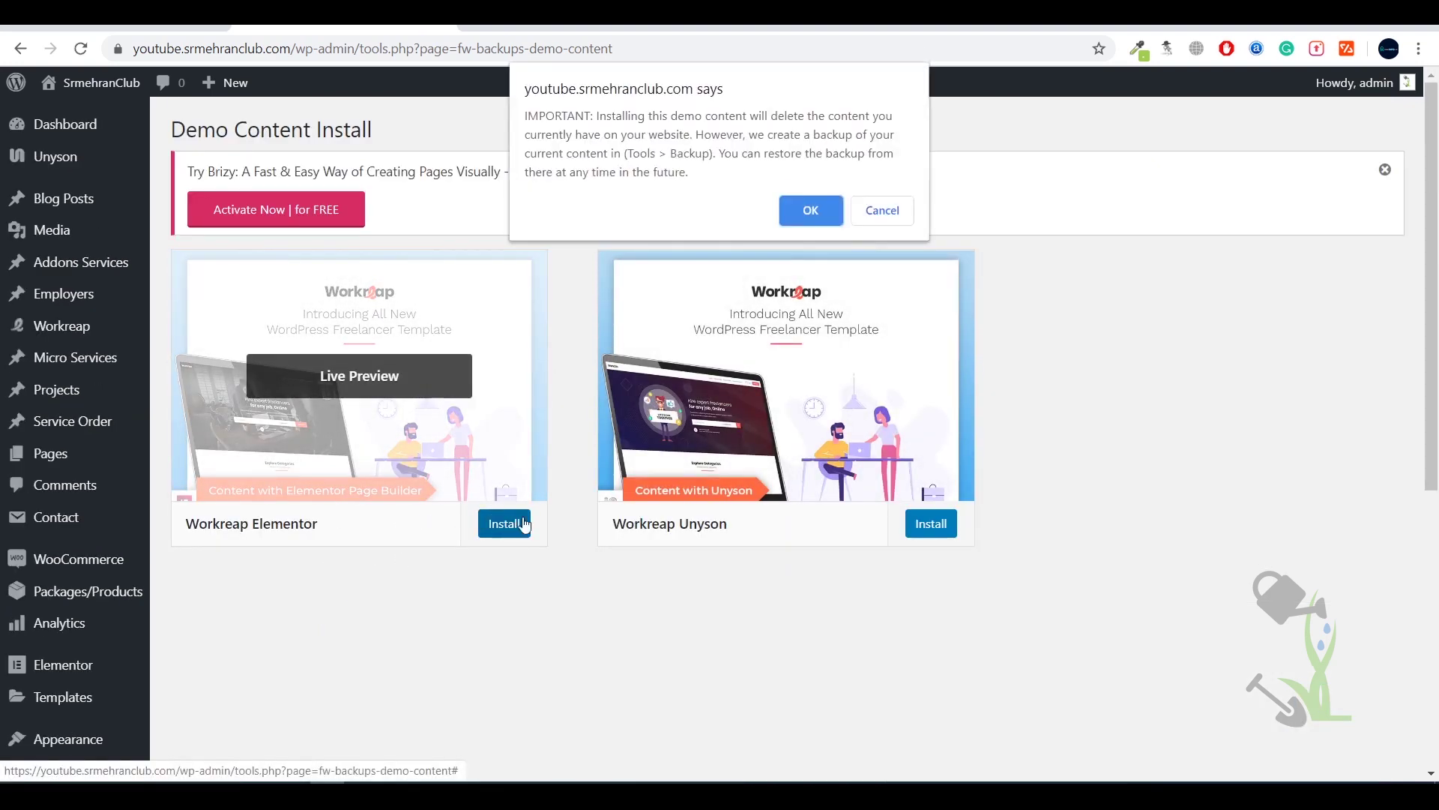
{"action": "left_click", "coordinate": [813, 212]}
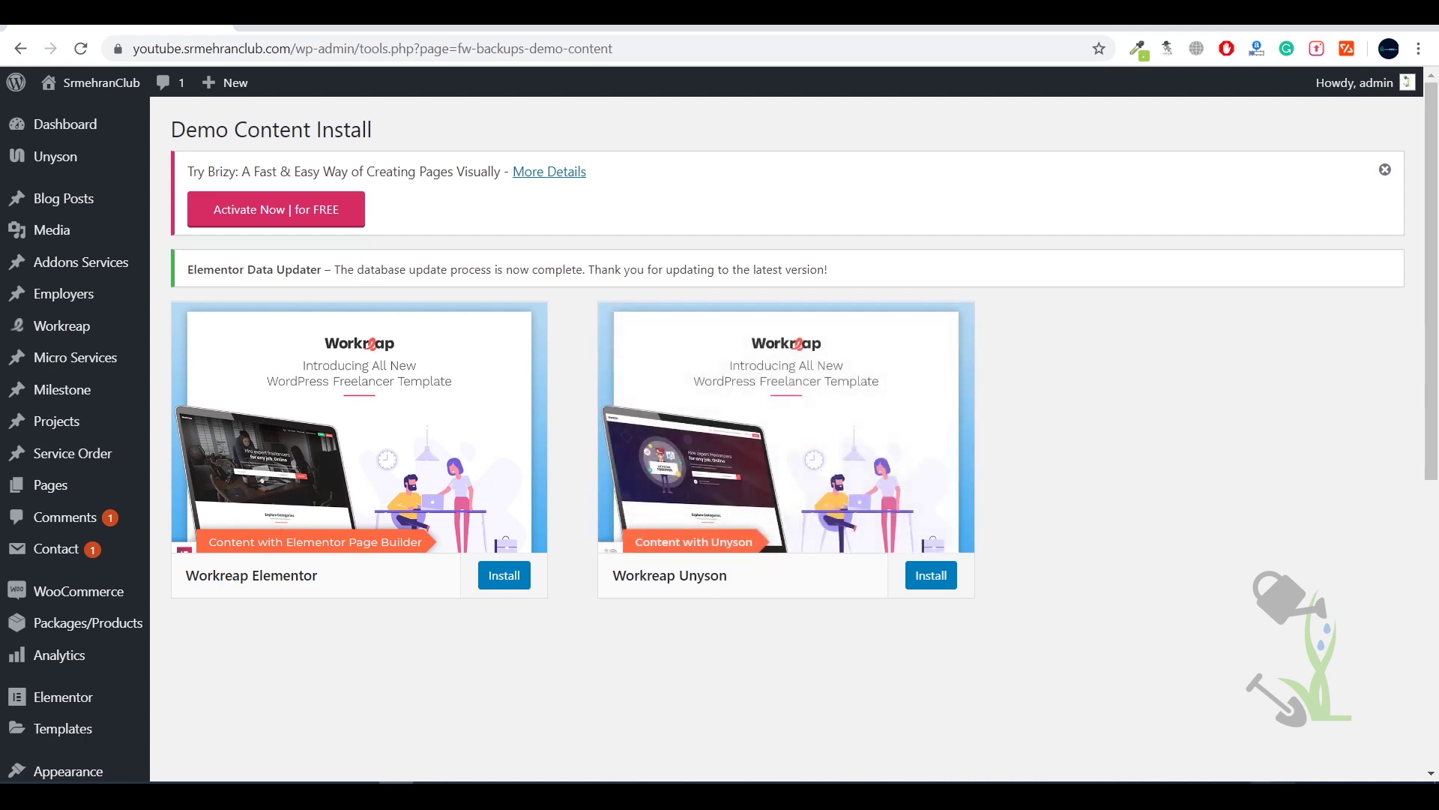
- Dismiss the notification popup and scroll through the imported Workreap demo homepage
{"action": "left_click", "coordinate": [1077, 717]}
{"action": "mouse_move", "coordinate": [91, 96]}
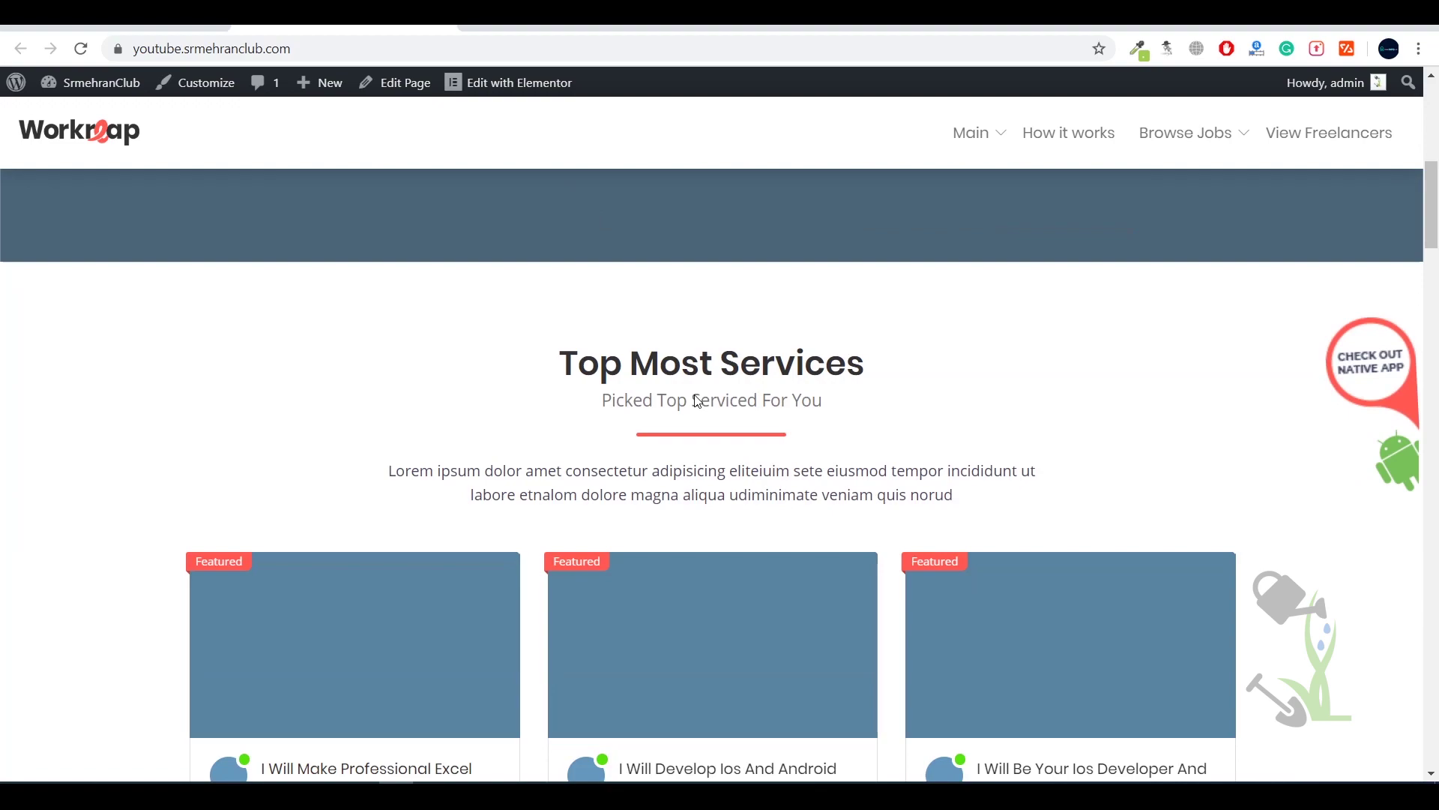
{"action": "scroll", "coordinate": [698, 401], "scroll_direction": "down", "scroll_amount": 20}
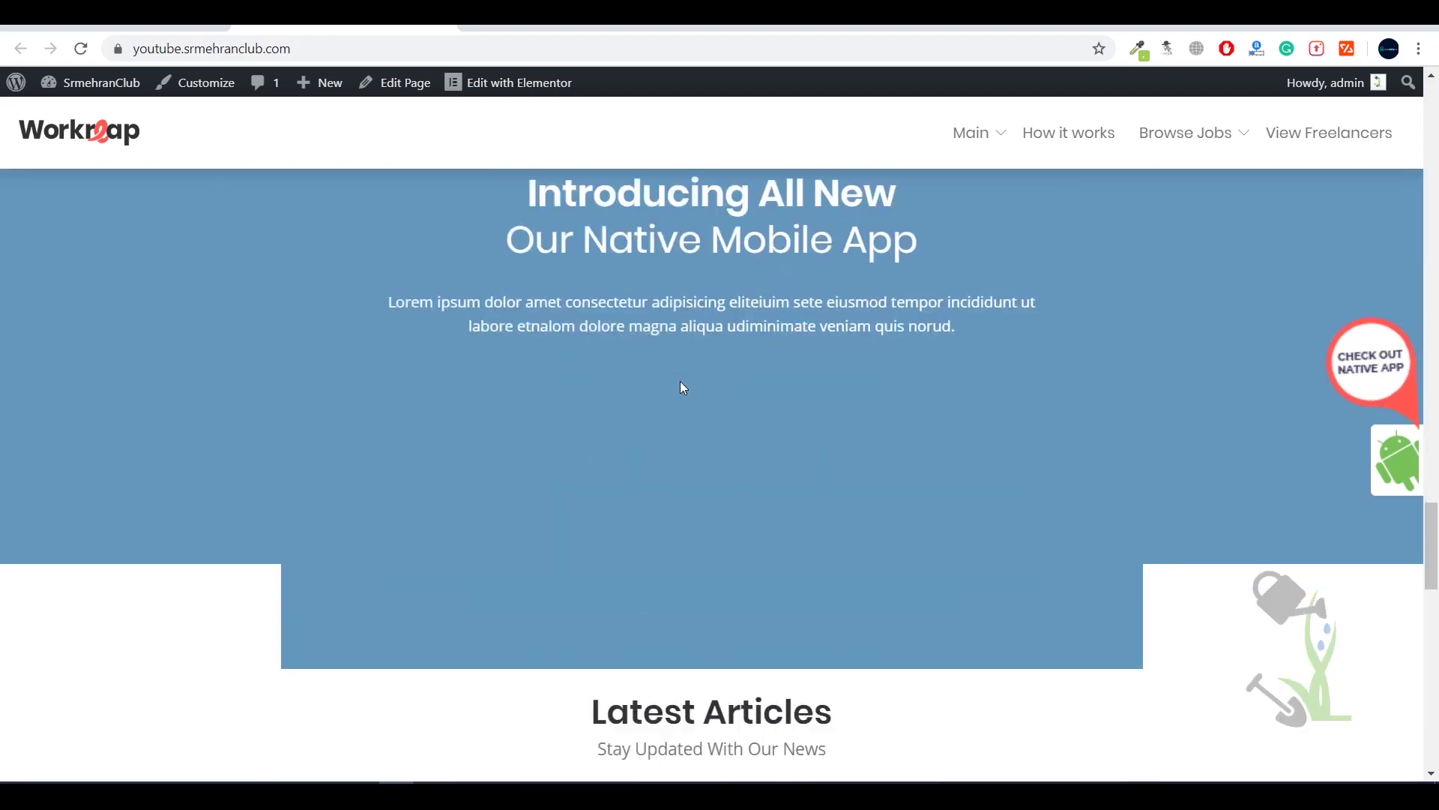
{"action": "scroll", "coordinate": [684, 387], "scroll_direction": "down", "scroll_amount": 15}
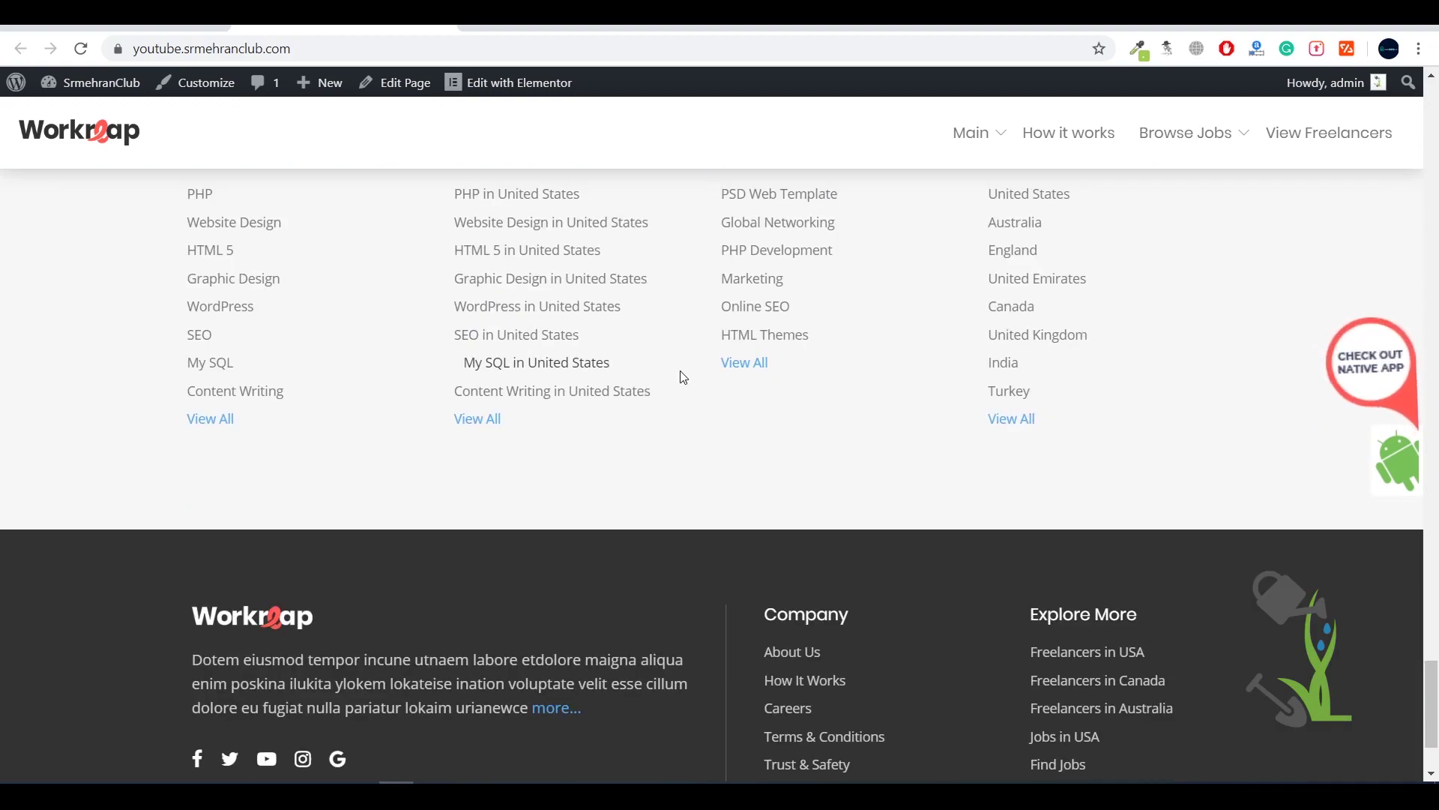
{"action": "scroll", "coordinate": [682, 377], "scroll_direction": "up", "scroll_amount": 20}
{"action": "scroll", "coordinate": [675, 377], "scroll_direction": "down", "scroll_amount": 15}
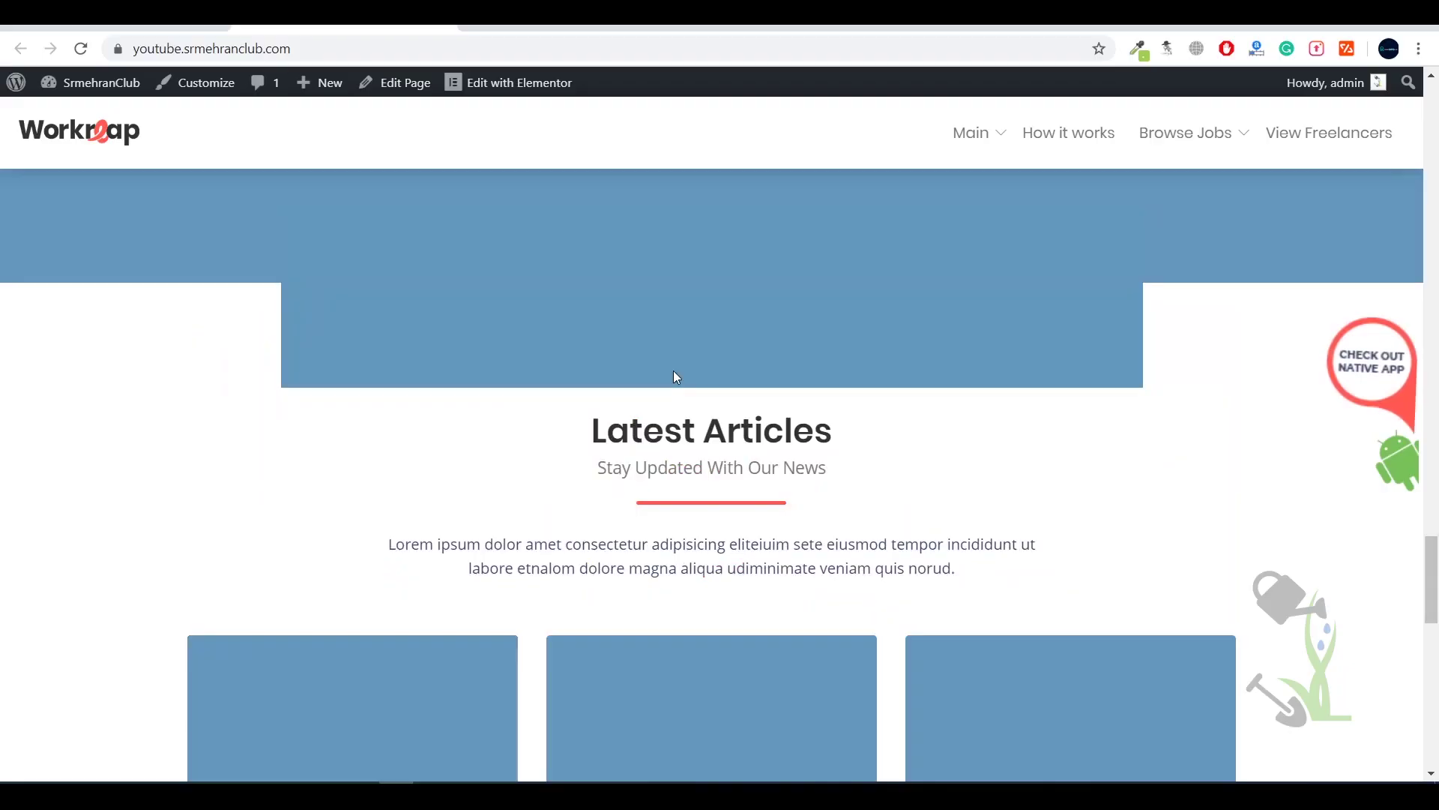
{"action": "scroll", "coordinate": [676, 377], "scroll_direction": "down", "scroll_amount": 8}
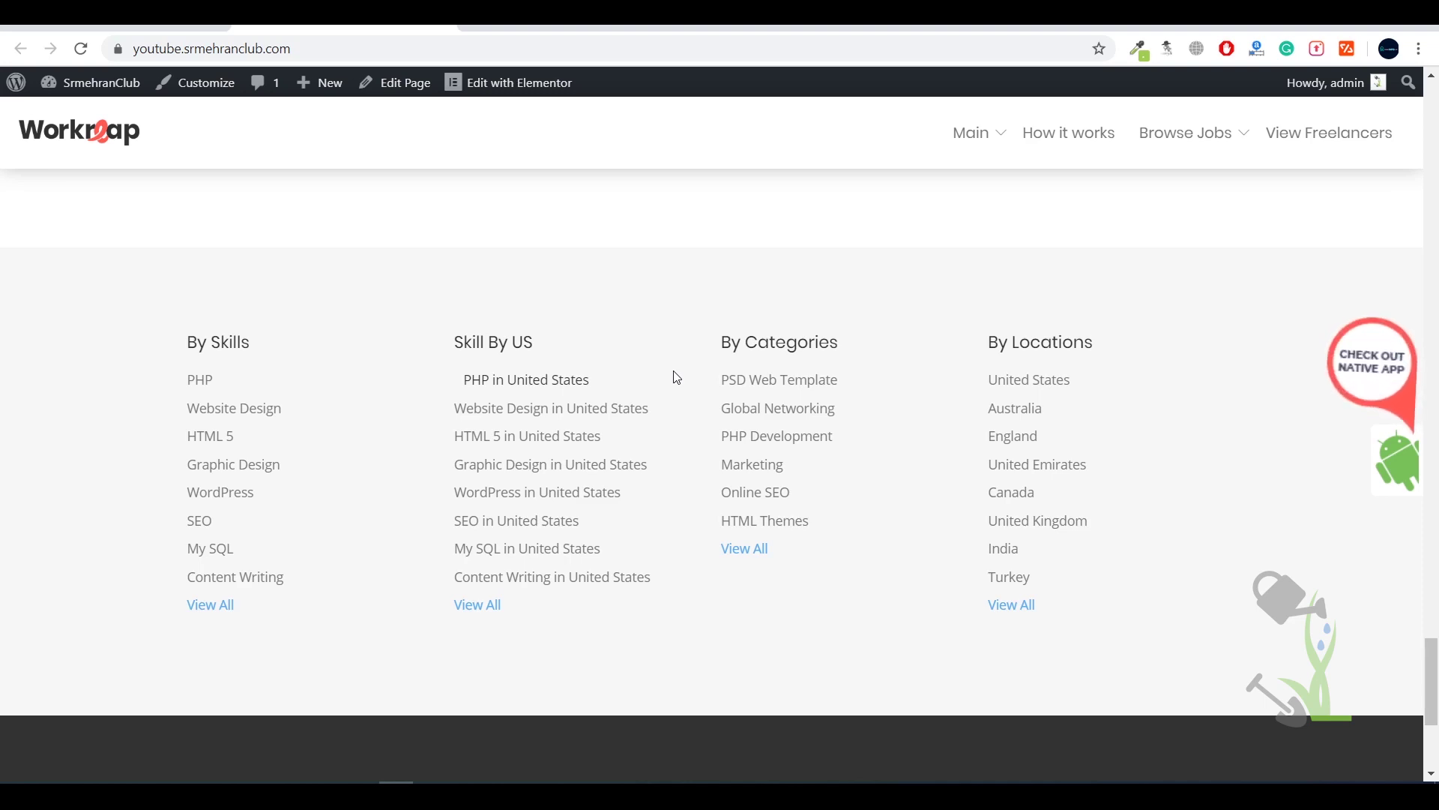
{"action": "scroll", "coordinate": [677, 377], "scroll_direction": "up", "scroll_amount": 20}
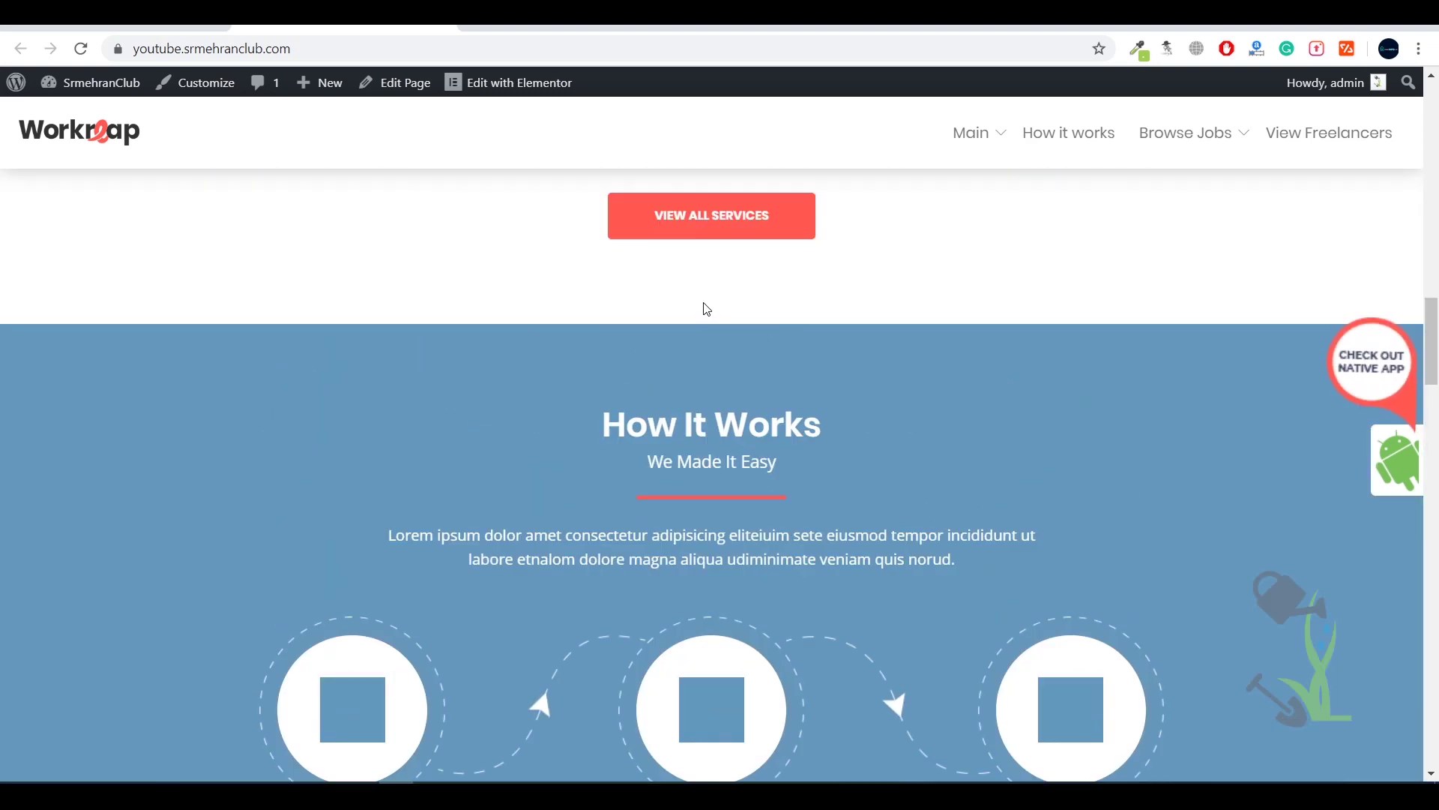
{"action": "scroll", "coordinate": [707, 308], "scroll_direction": "up", "scroll_amount": 10}
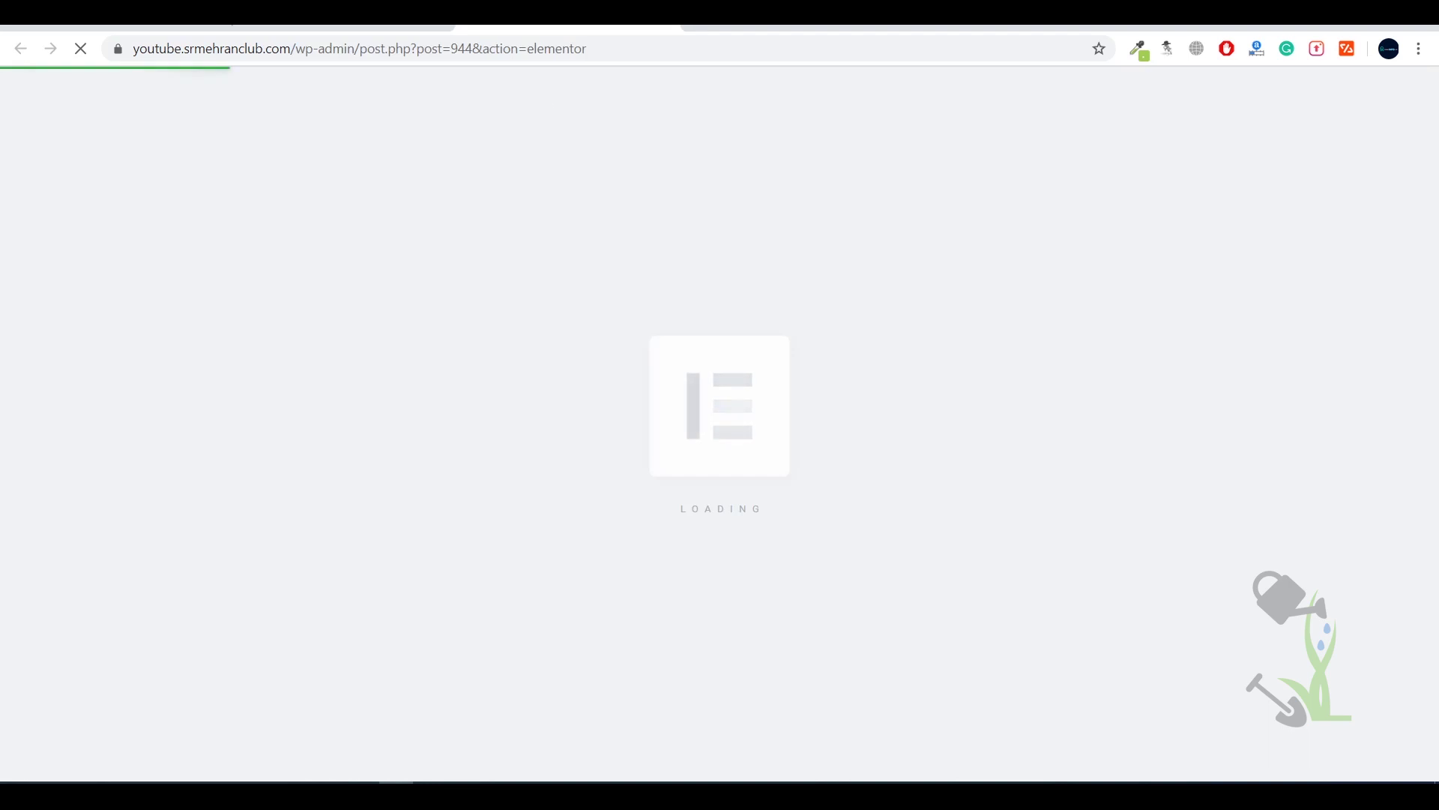
- Compare the live homepage with the loading Elementor editor, trying the View All Services link
{"action": "left_click", "coordinate": [459, 28]}
{"action": "left_click", "coordinate": [345, 27]}
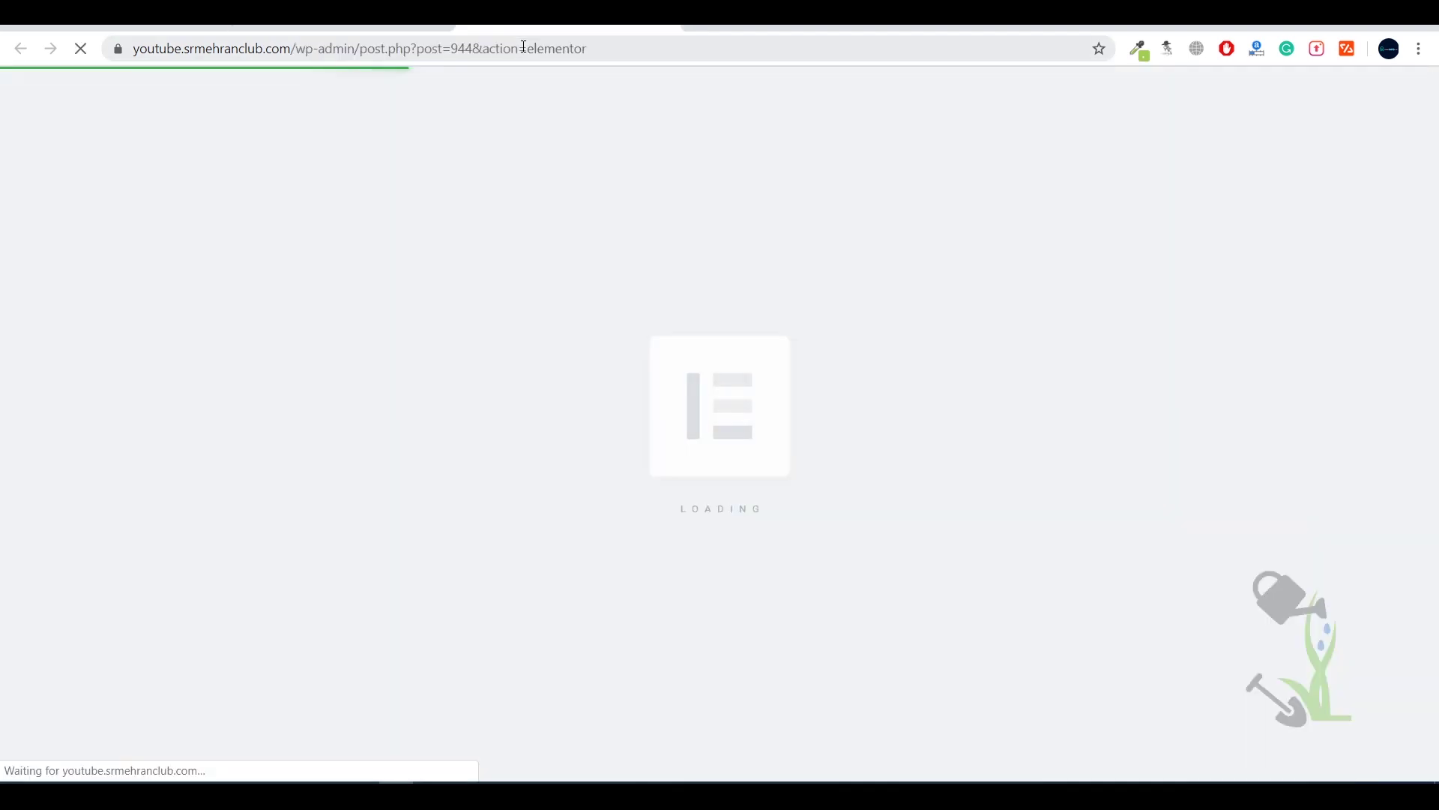
{"action": "left_click", "coordinate": [525, 28]}
{"action": "scroll", "coordinate": [749, 449], "scroll_direction": "down", "scroll_amount": 15}
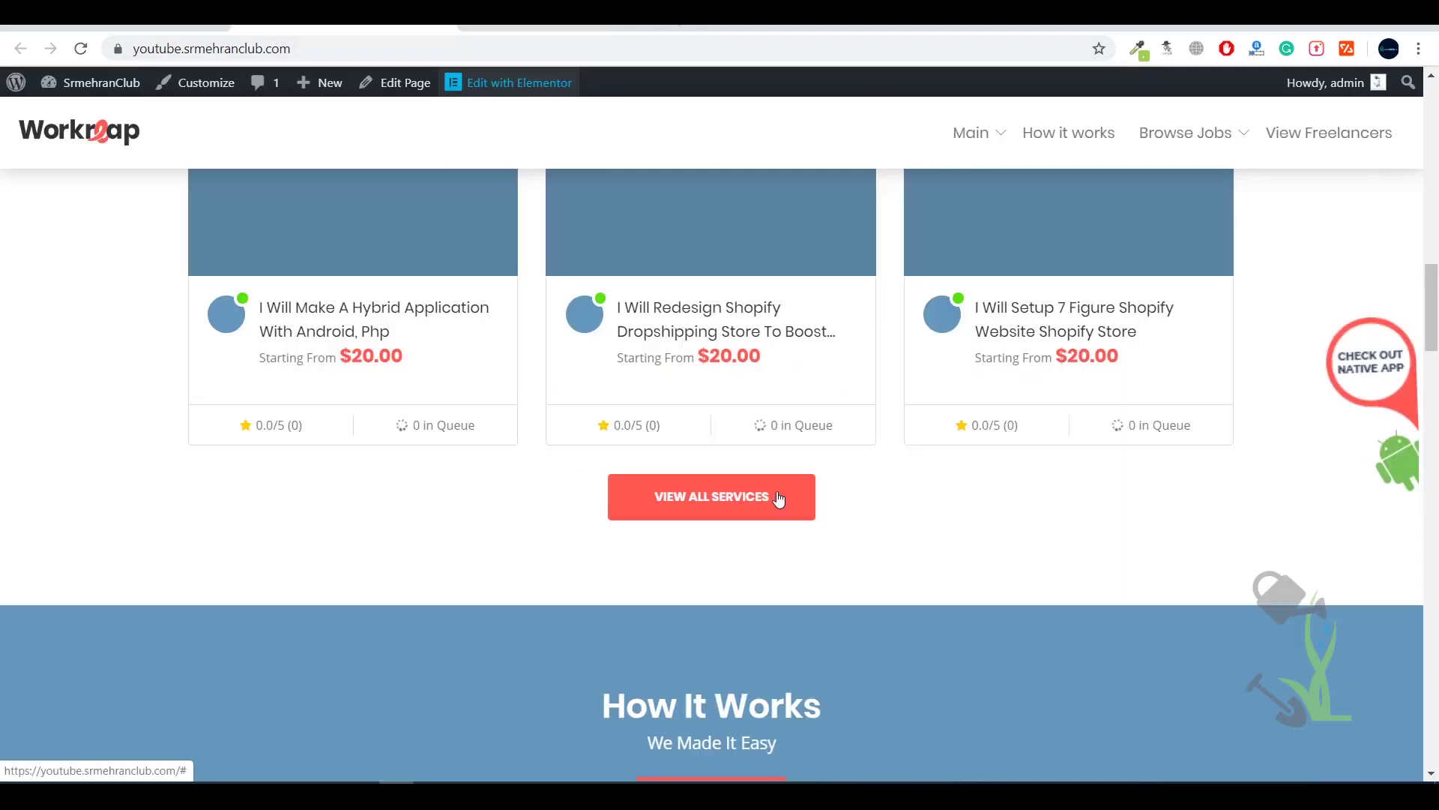
{"action": "left_click", "coordinate": [712, 490]}
{"action": "scroll", "coordinate": [722, 461], "scroll_direction": "down", "scroll_amount": 12}
{"action": "scroll", "coordinate": [722, 461], "scroll_direction": "down", "scroll_amount": 5}
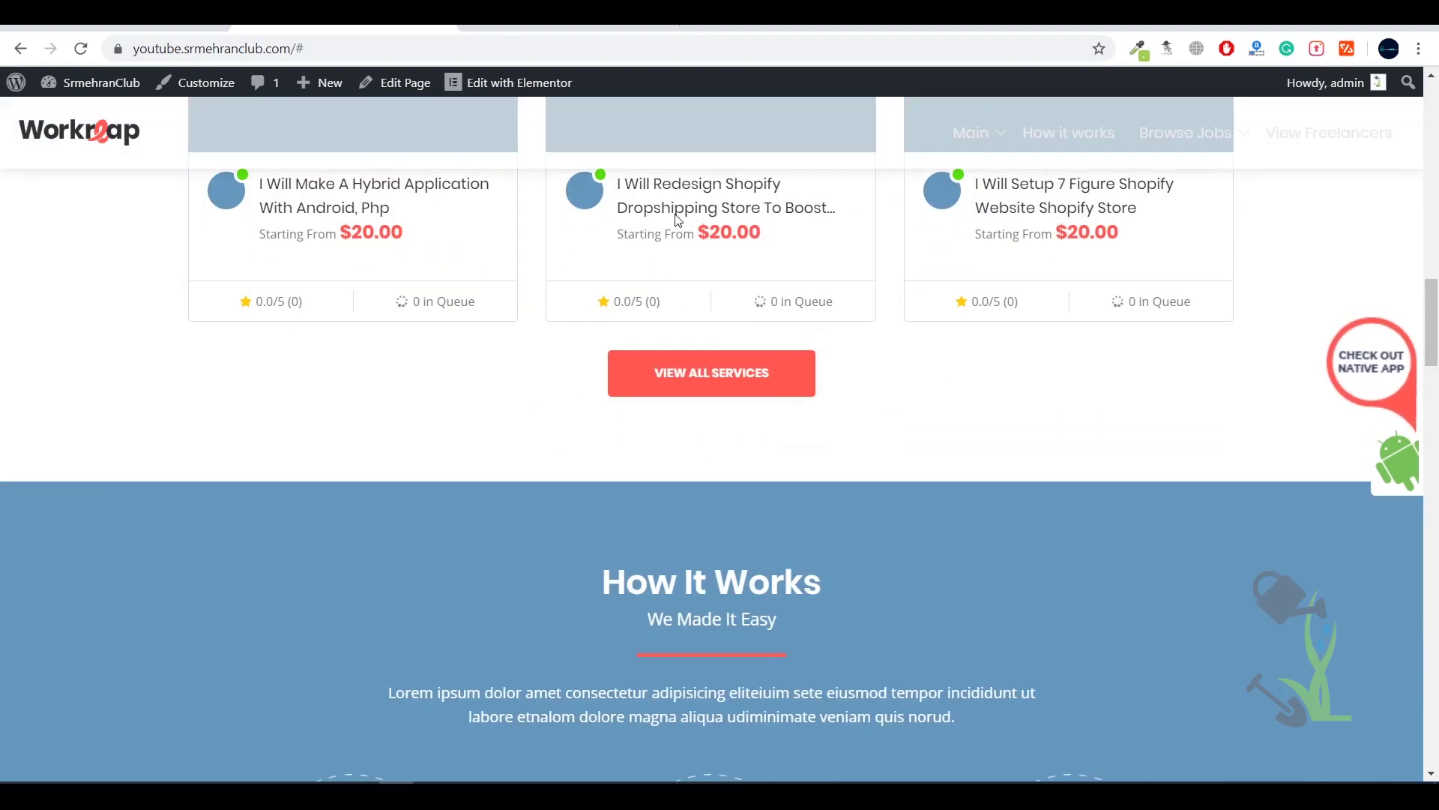
{"action": "left_click", "coordinate": [345, 28]}
- In Elementor, select the How It Works and Top Freelancers homepage sections
{"action": "scroll", "coordinate": [767, 430], "scroll_direction": "down", "scroll_amount": 10}
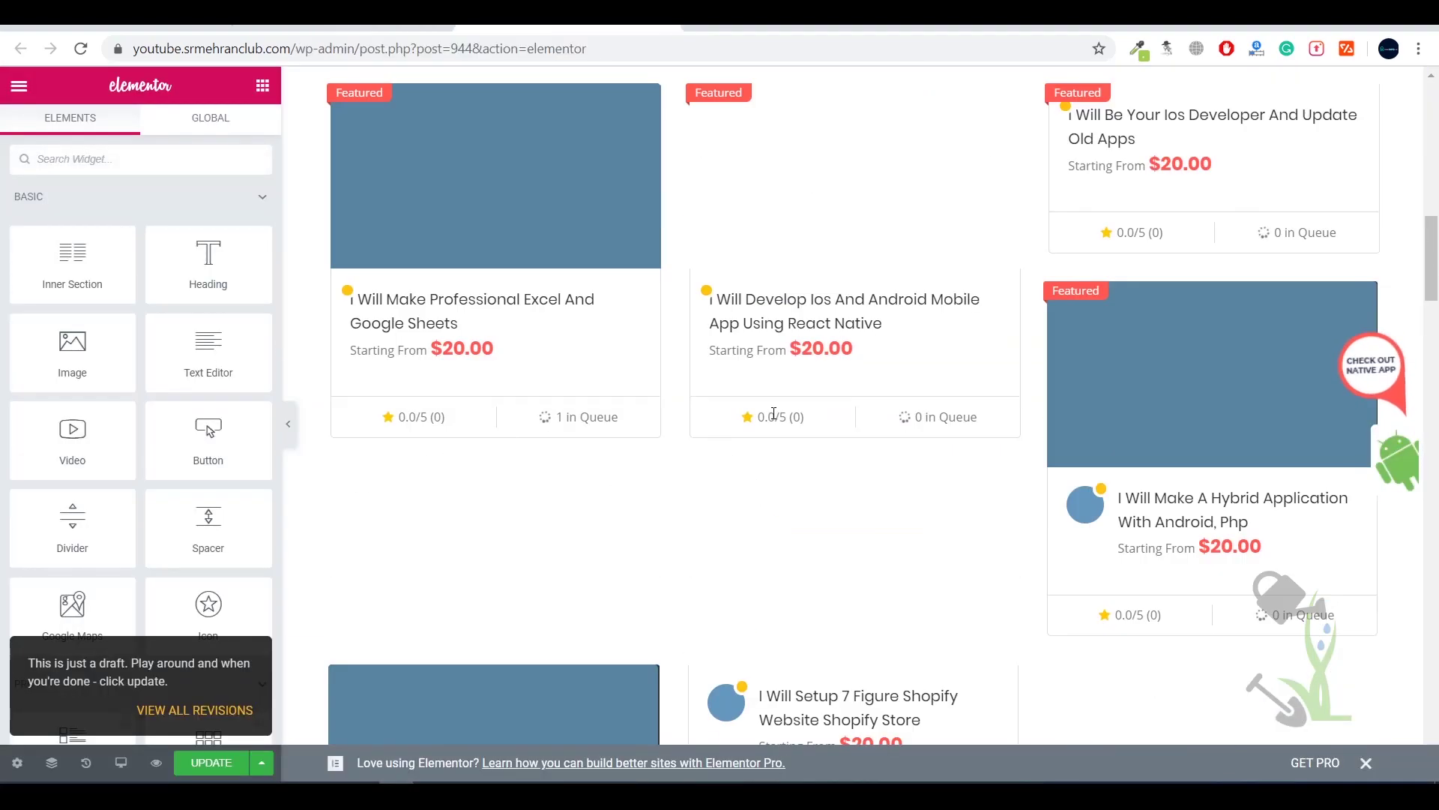
{"action": "scroll", "coordinate": [768, 420], "scroll_direction": "up", "scroll_amount": 5}
{"action": "scroll", "coordinate": [589, 573], "scroll_direction": "down", "scroll_amount": 10}
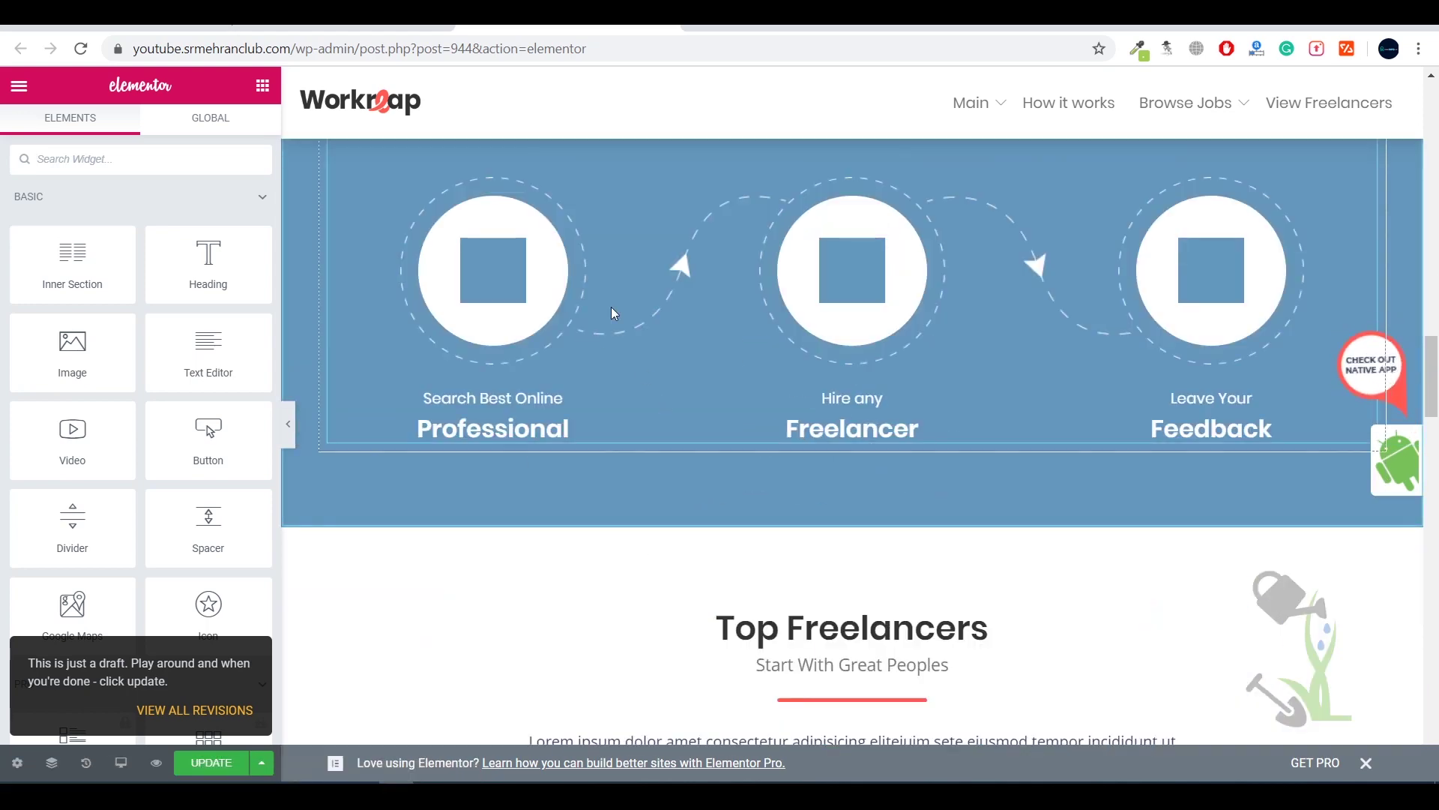
{"action": "left_click", "coordinate": [649, 461]}
{"action": "scroll", "coordinate": [665, 447], "scroll_direction": "down", "scroll_amount": 5}
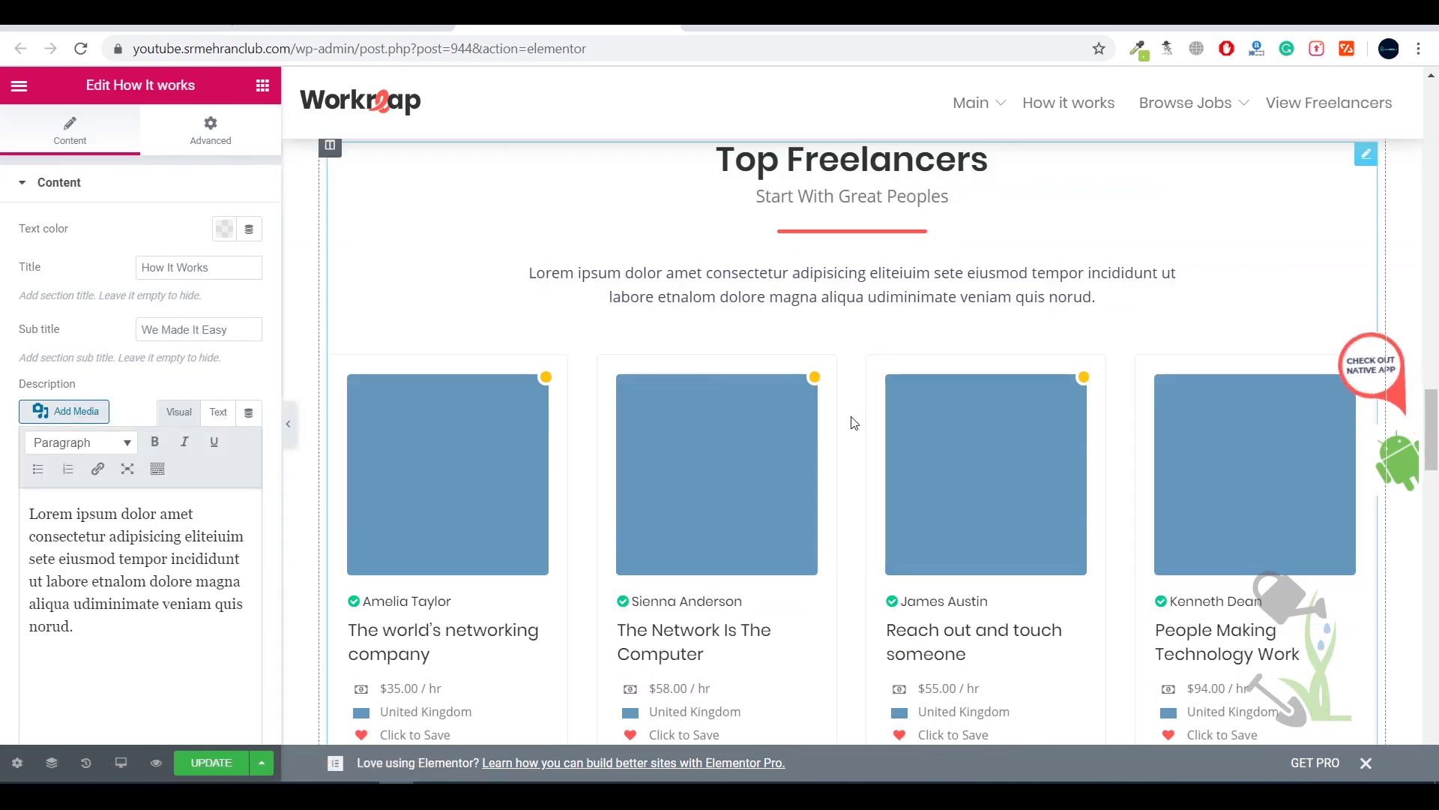
{"action": "left_click", "coordinate": [664, 447]}
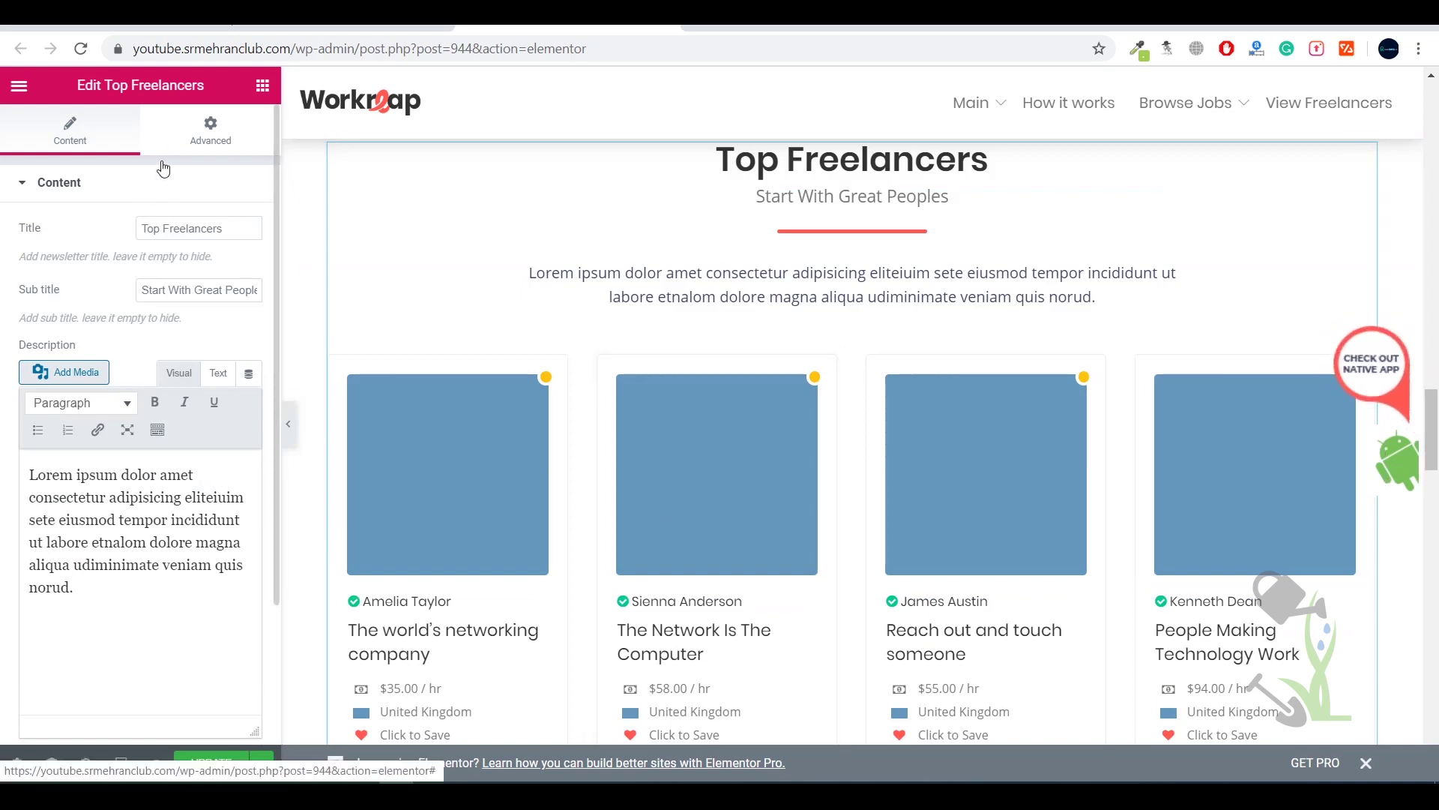
{"action": "scroll", "coordinate": [172, 449], "scroll_direction": "down", "scroll_amount": 2}
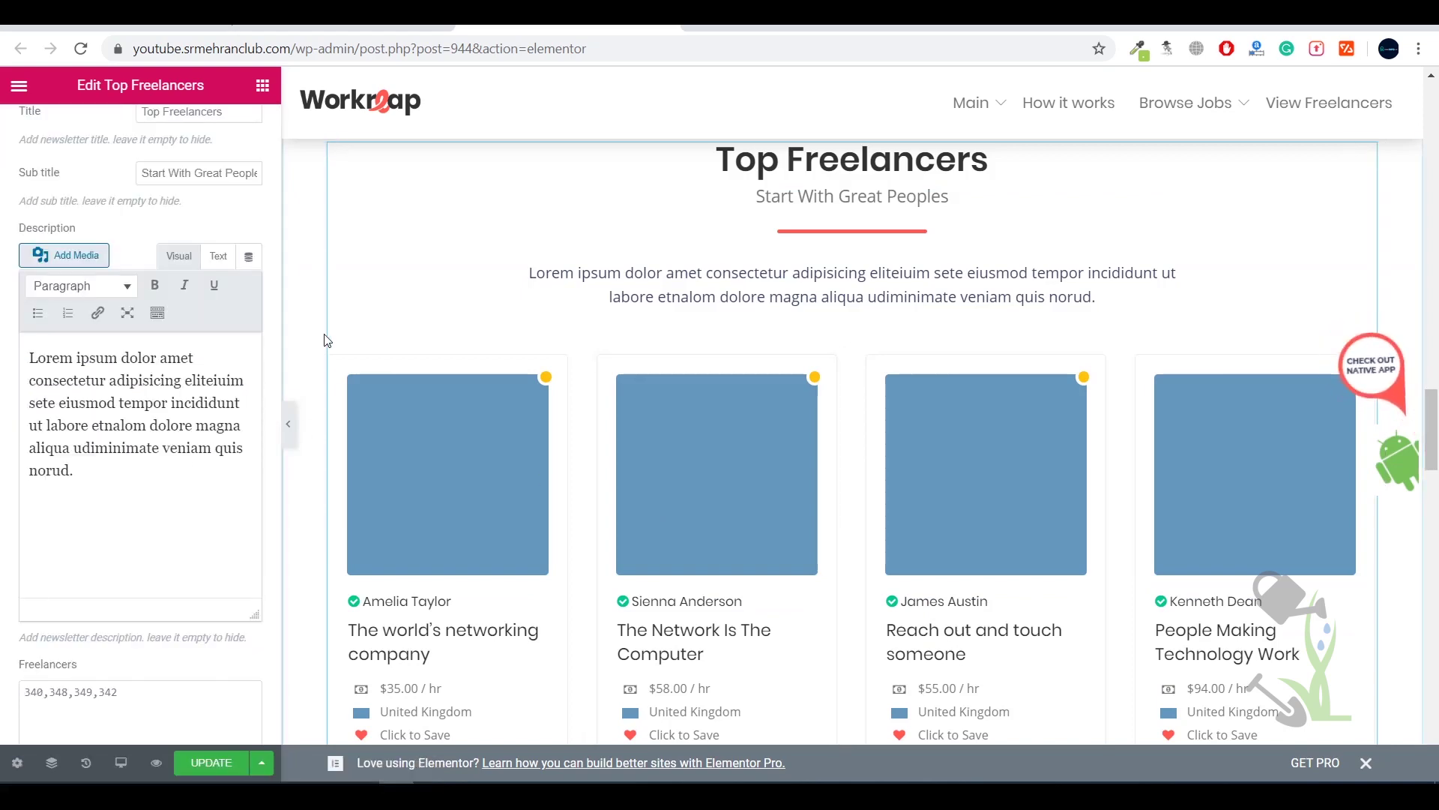
{"action": "scroll", "coordinate": [322, 337], "scroll_direction": "up", "scroll_amount": 3}
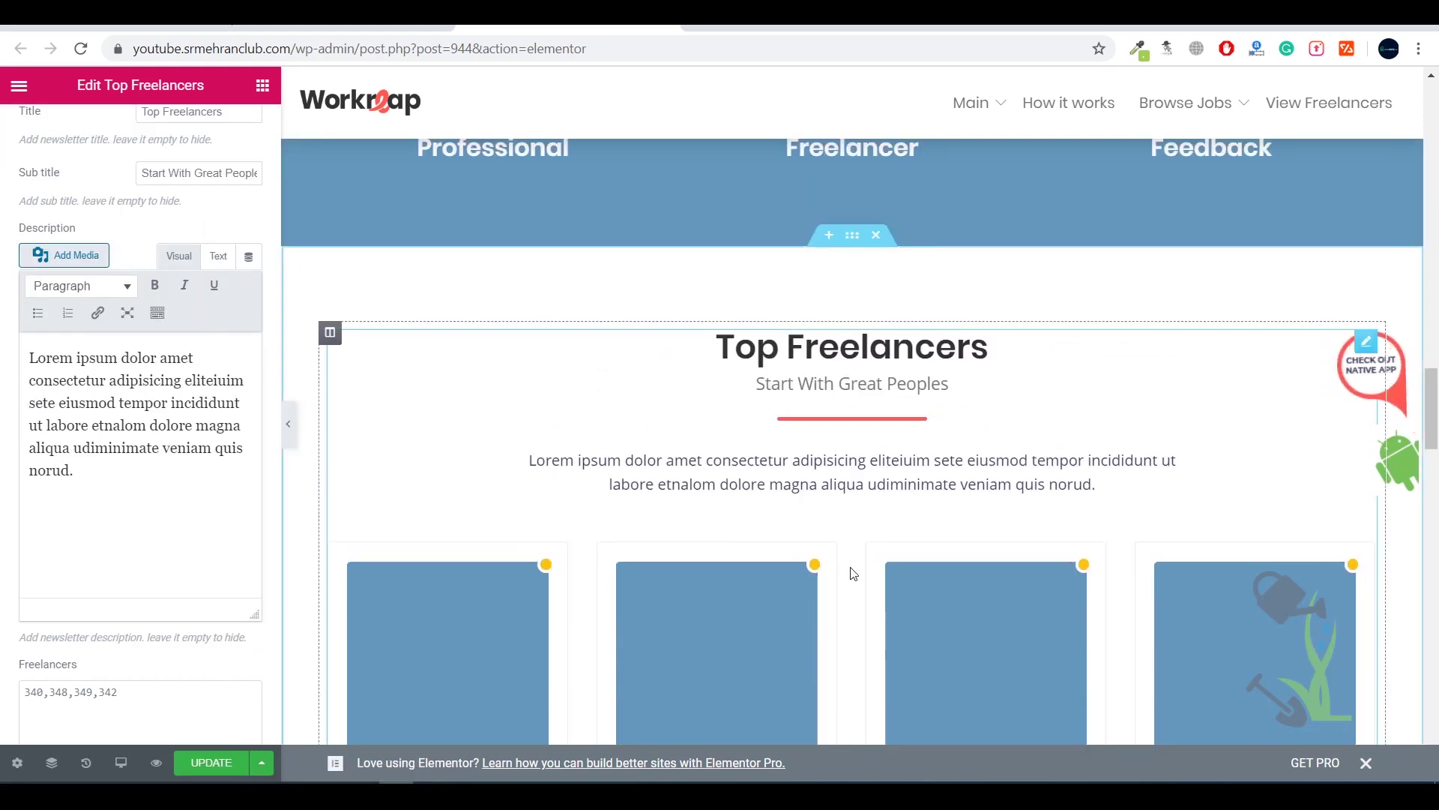
{"action": "scroll", "coordinate": [851, 571], "scroll_direction": "down", "scroll_amount": 12}
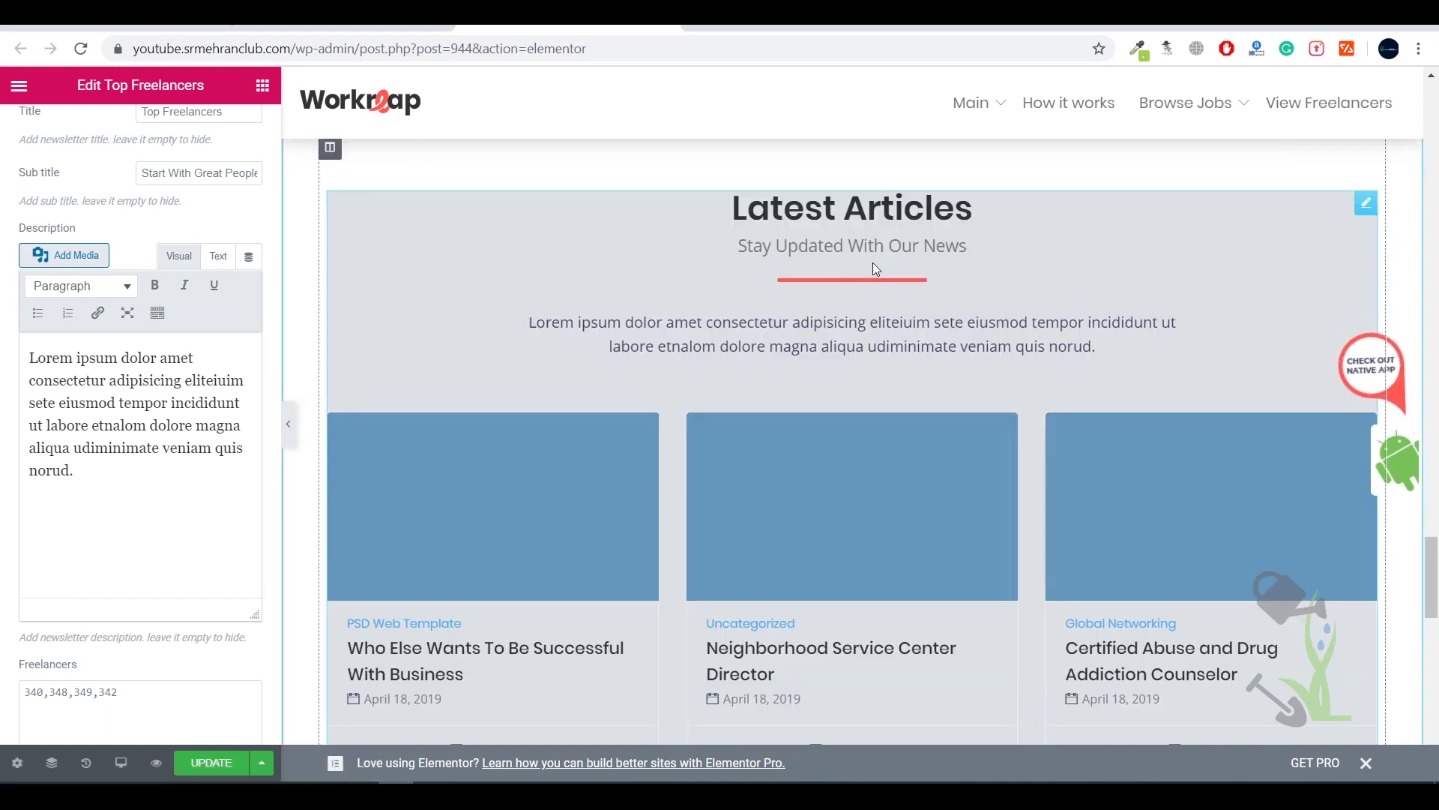
- Overwrite the Latest Articles section title with the test text 'lkjasldkjasldkj'
{"action": "left_click", "coordinate": [873, 262]}
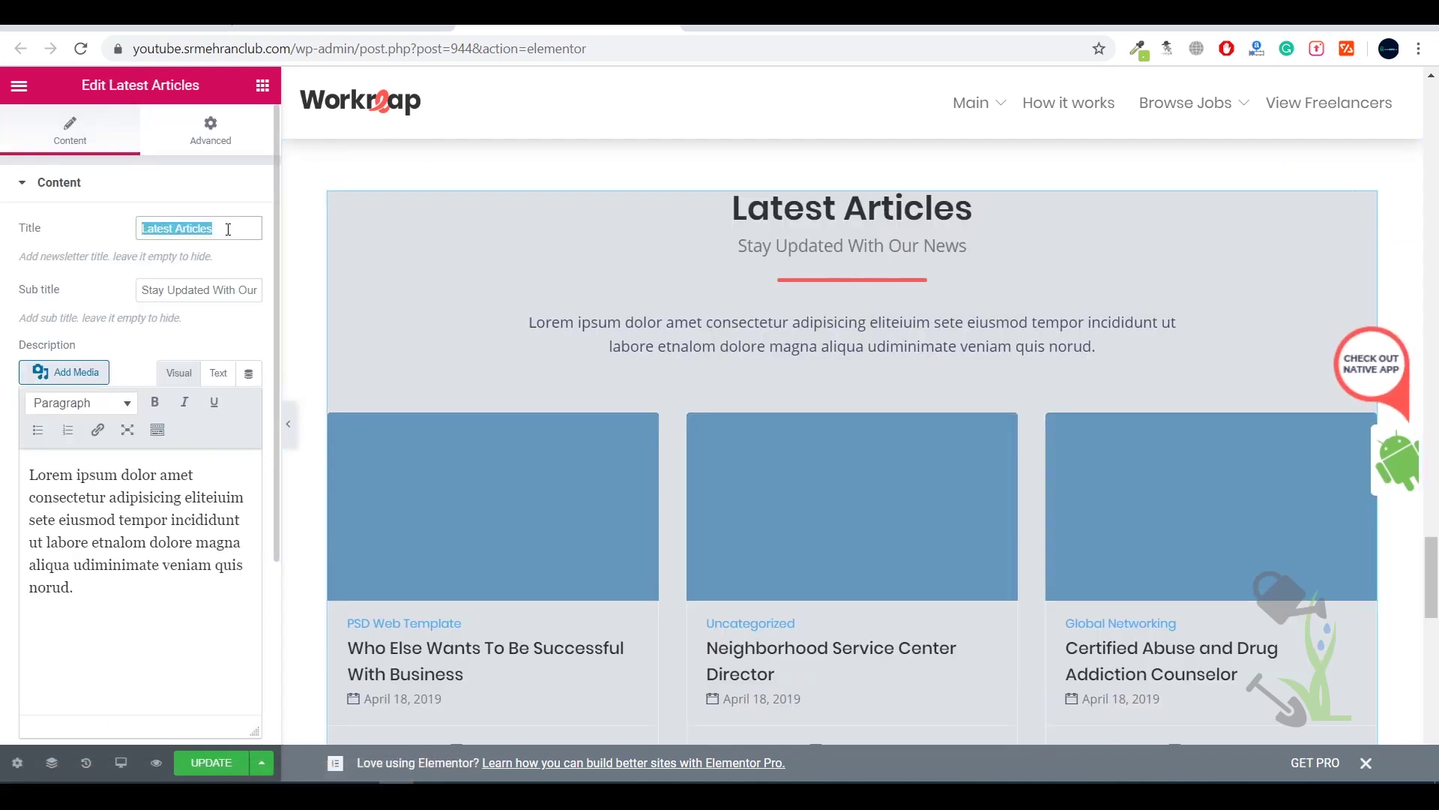
{"action": "type", "text": "lkjasldkjasldkj"}
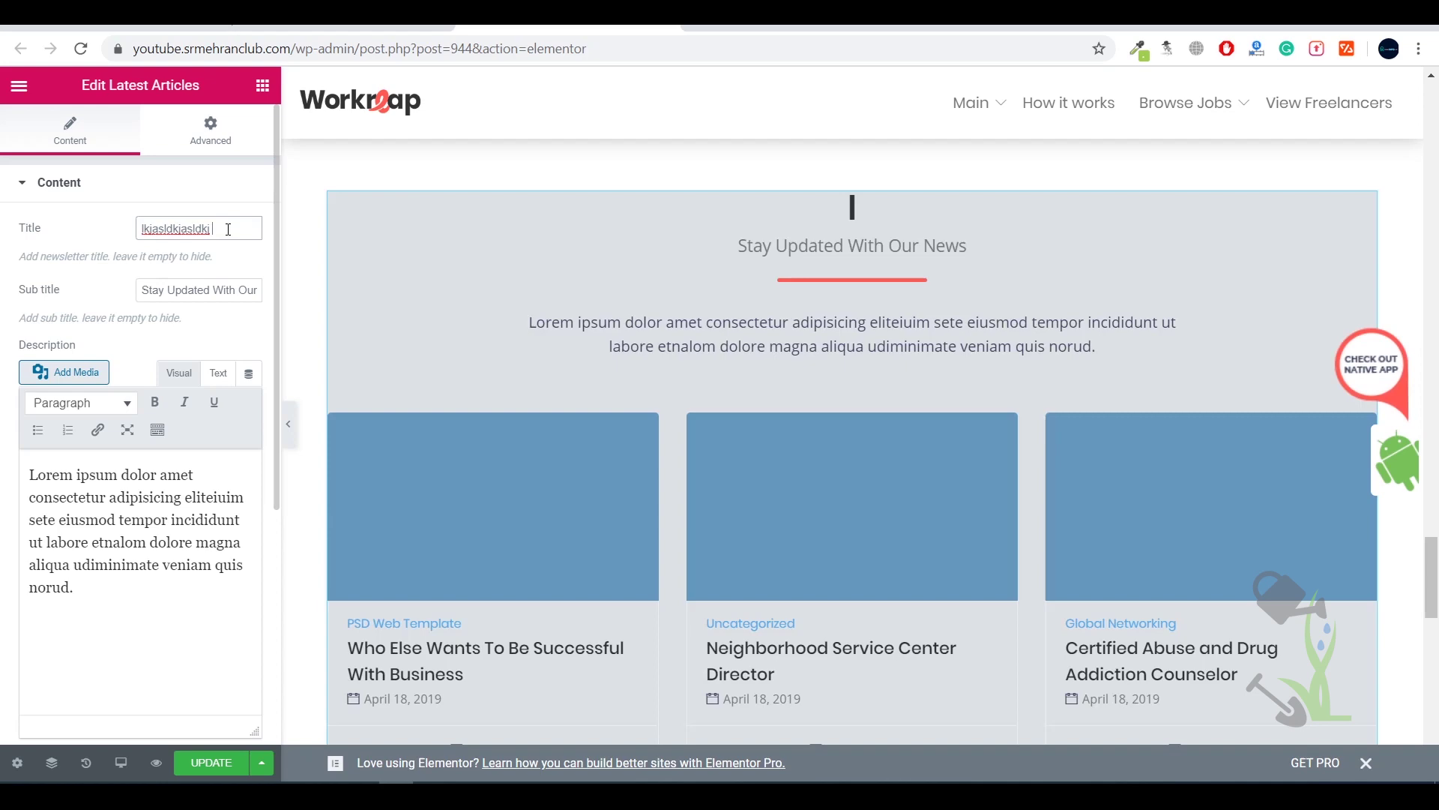
{"action": "scroll", "coordinate": [785, 450], "scroll_direction": "up", "scroll_amount": 8}
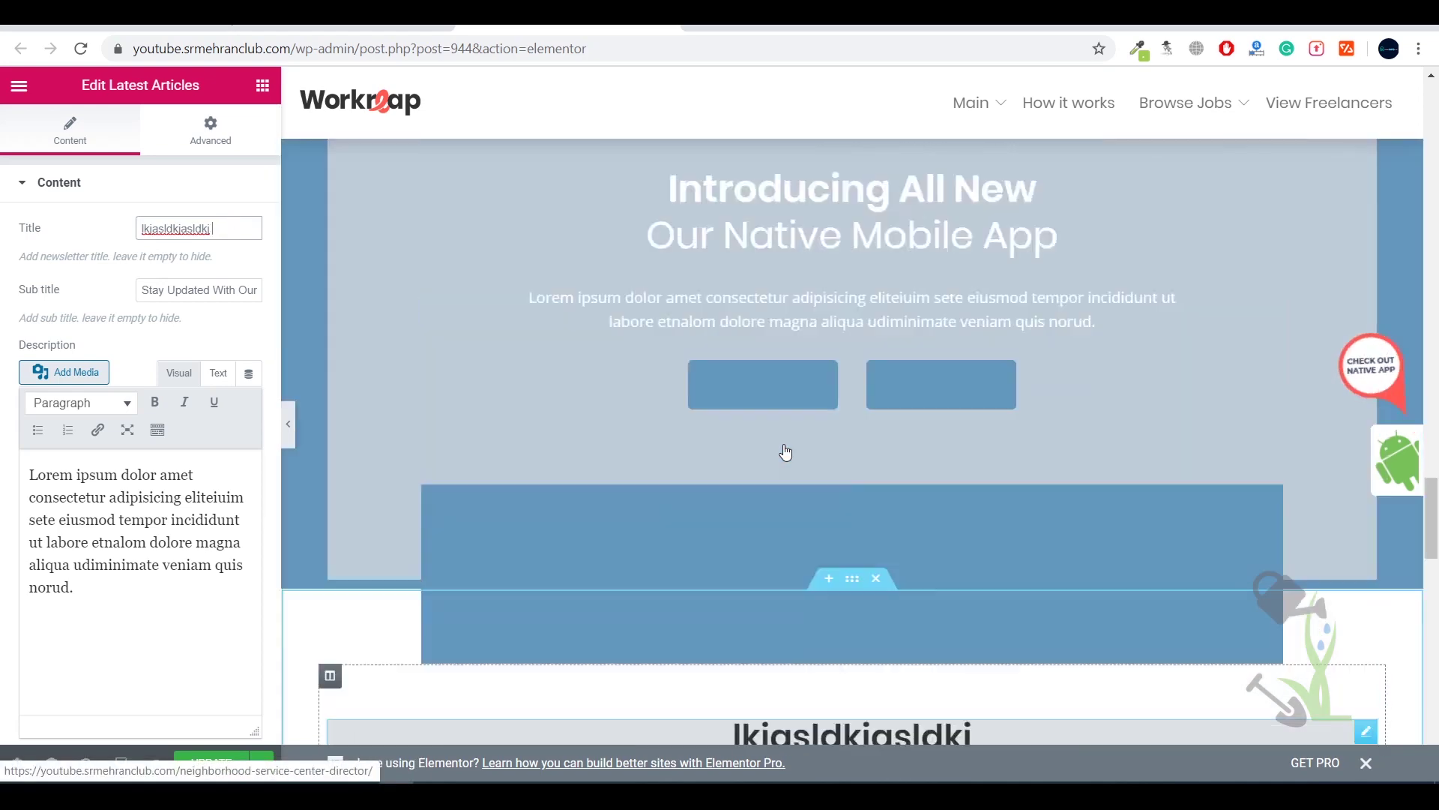
{"action": "scroll", "coordinate": [793, 453], "scroll_direction": "up", "scroll_amount": 8}
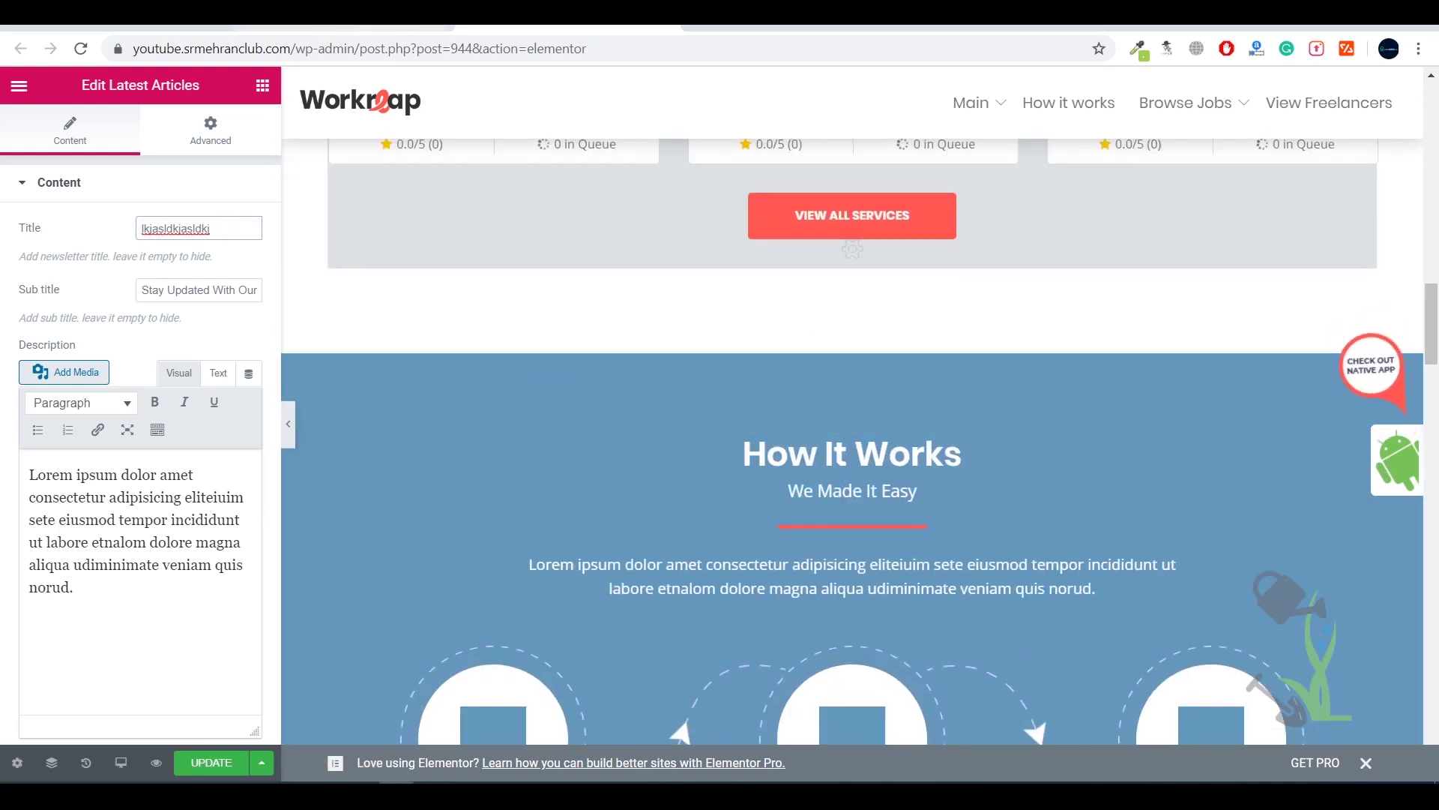
- Go back to the live site tab and scroll the homepage
{"action": "key", "text": "ctrl+shift+Tab"}
{"action": "scroll", "coordinate": [724, 414], "scroll_direction": "down", "scroll_amount": 3}
{"action": "scroll", "coordinate": [727, 408], "scroll_direction": "up", "scroll_amount": 15}
{"action": "scroll", "coordinate": [730, 402], "scroll_direction": "down", "scroll_amount": 6}
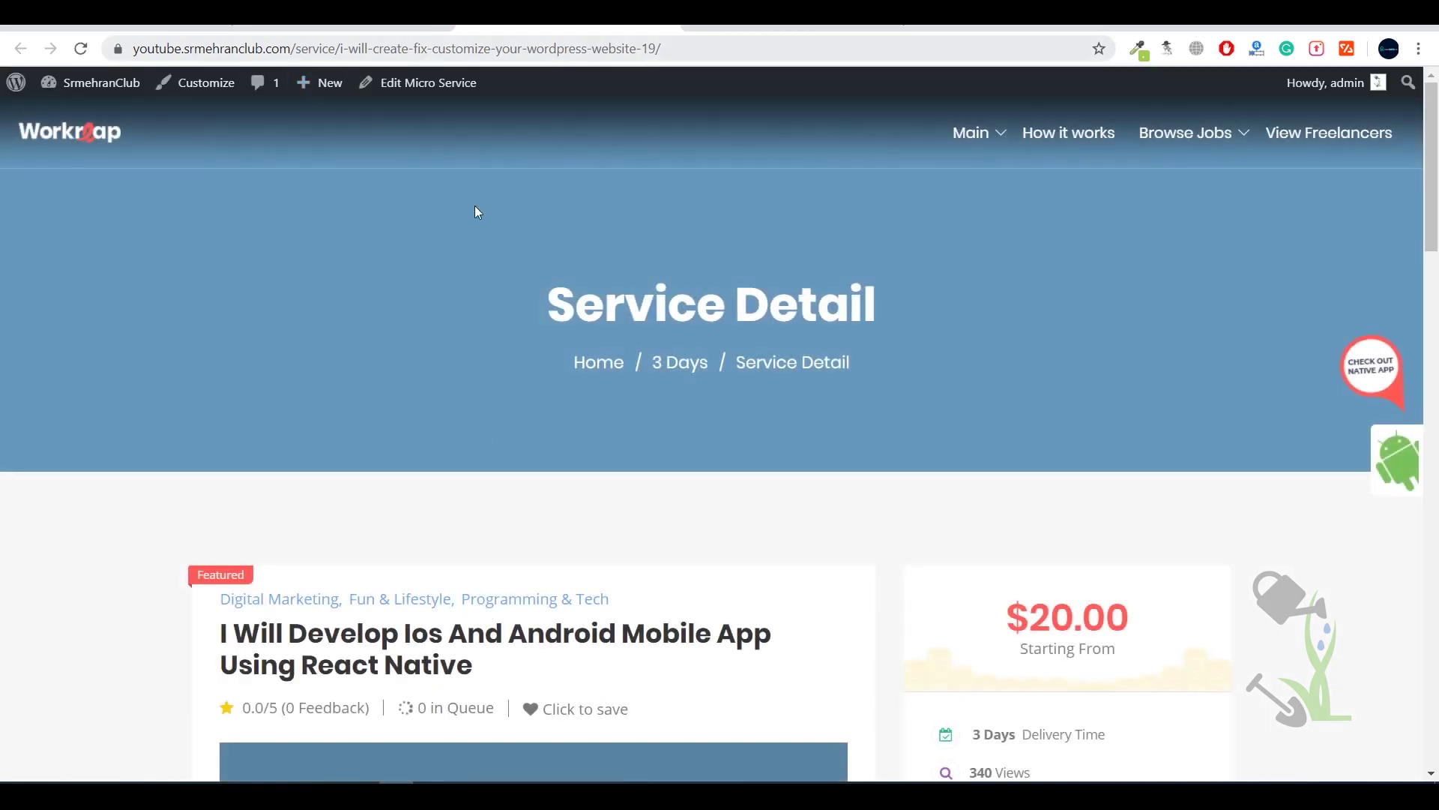
- Scroll through the React Native service detail page and highlight its $20.00 starting price
{"action": "scroll", "coordinate": [778, 488], "scroll_direction": "down", "scroll_amount": 8}
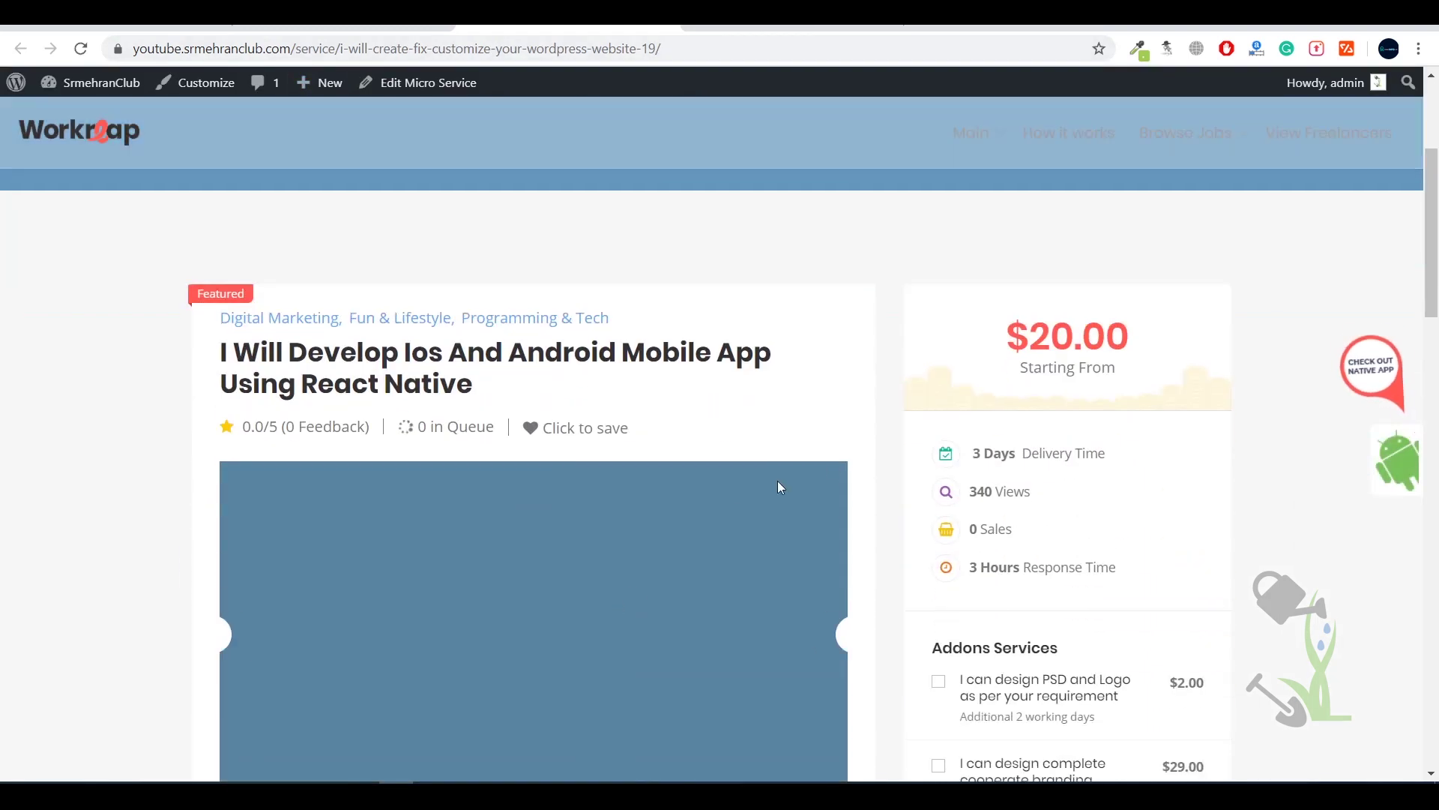
{"action": "scroll", "coordinate": [829, 470], "scroll_direction": "up", "scroll_amount": 5}
{"action": "scroll", "coordinate": [829, 469], "scroll_direction": "down", "scroll_amount": 5}
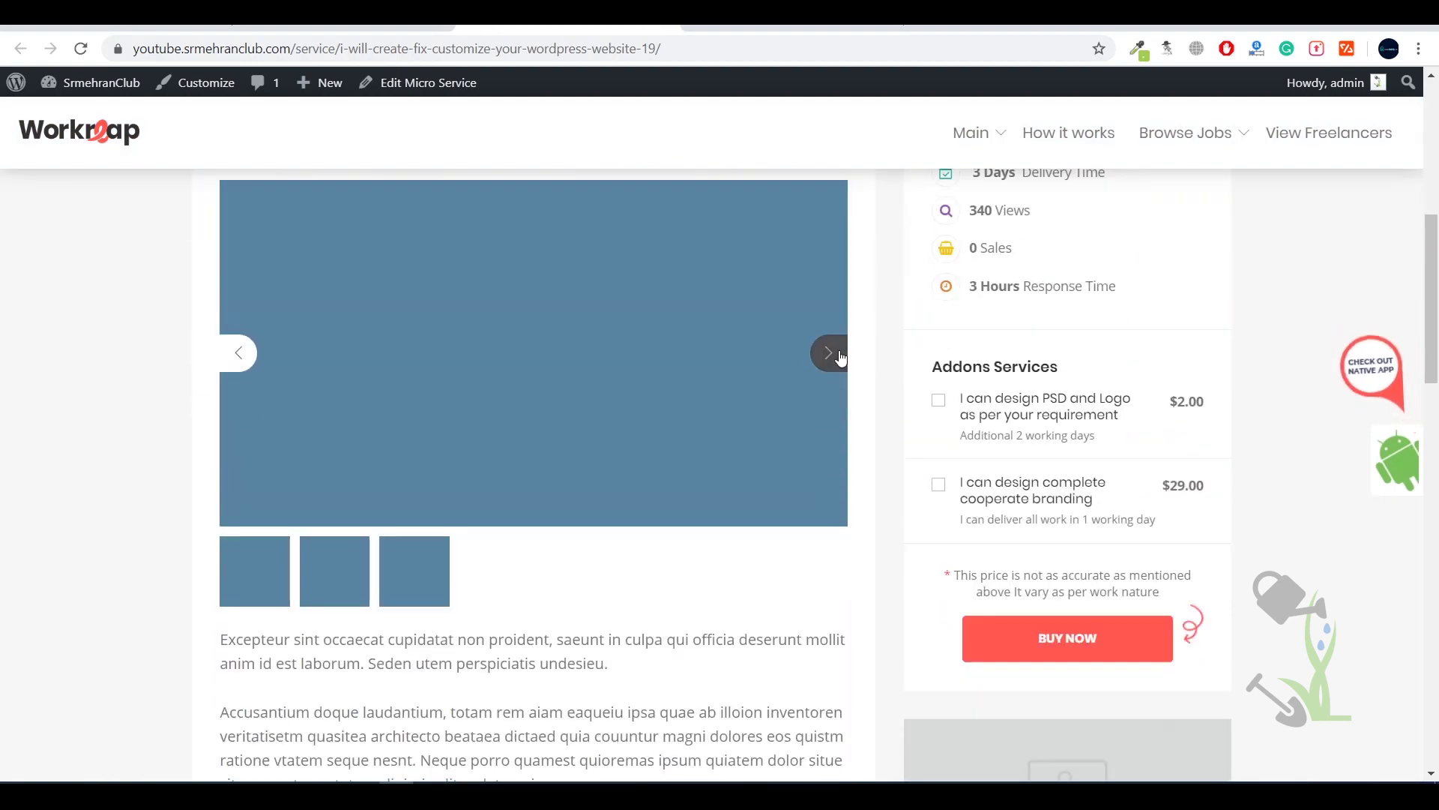
{"action": "scroll", "coordinate": [800, 559], "scroll_direction": "down", "scroll_amount": 20}
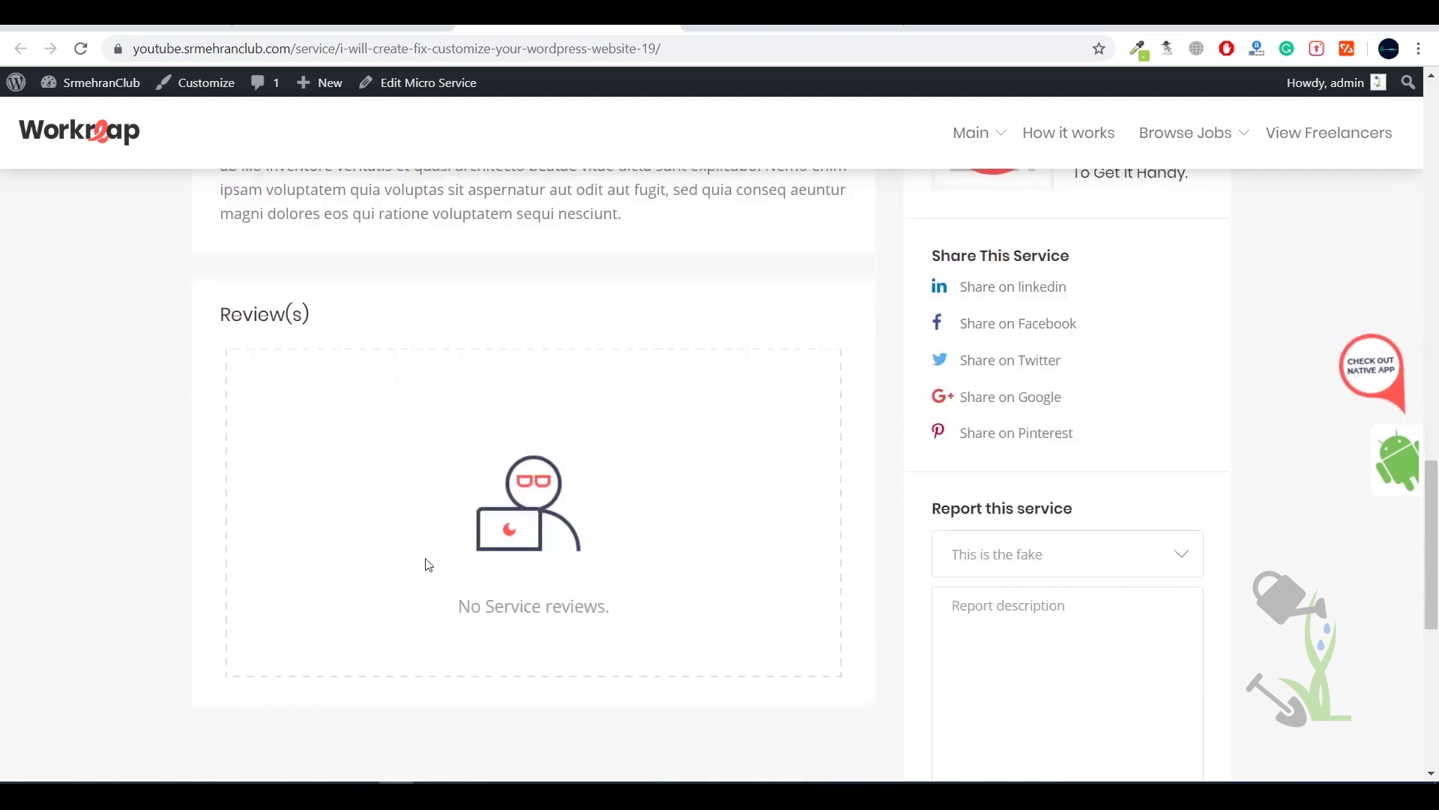
{"action": "scroll", "coordinate": [509, 558], "scroll_direction": "up", "scroll_amount": 18}
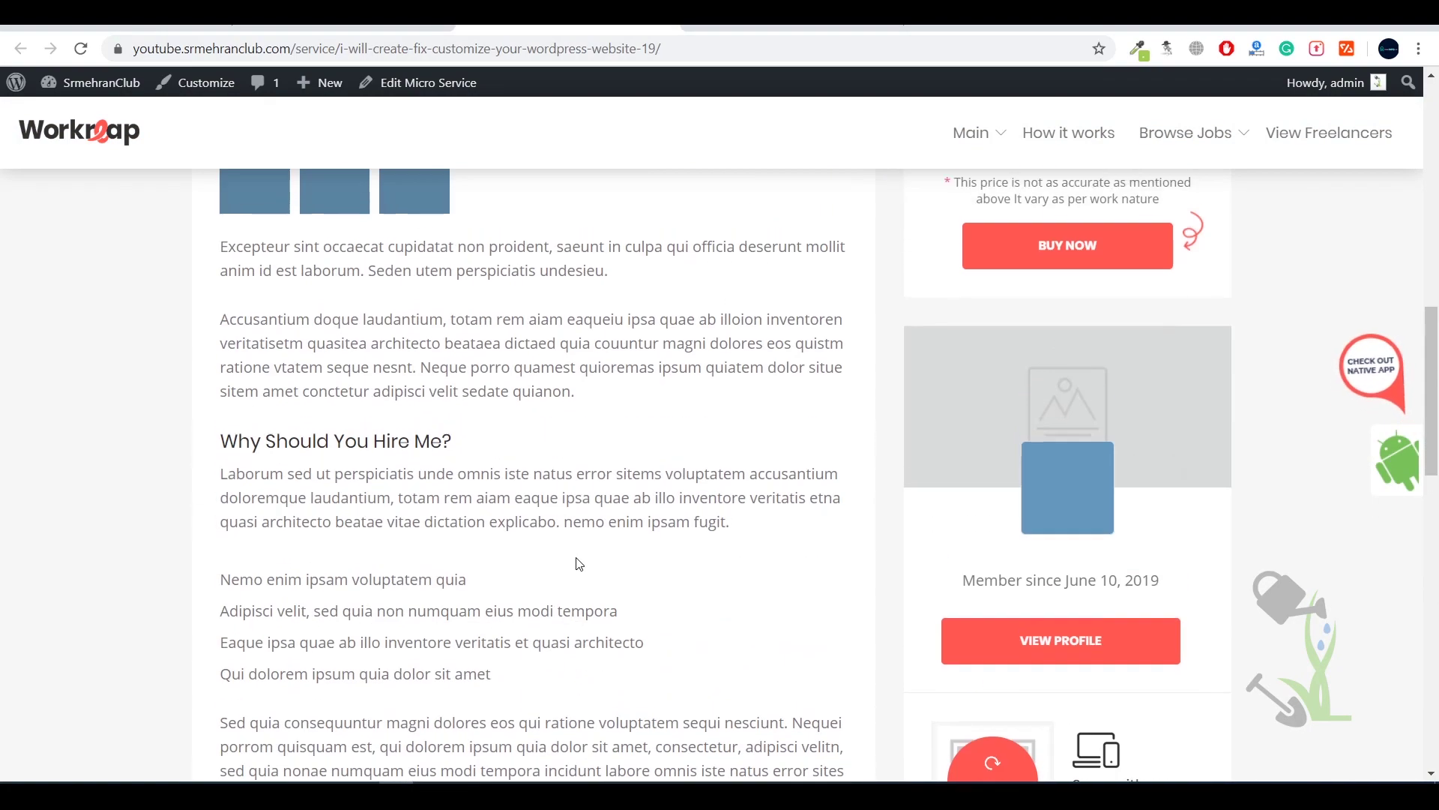
{"action": "scroll", "coordinate": [791, 584], "scroll_direction": "up", "scroll_amount": 2}
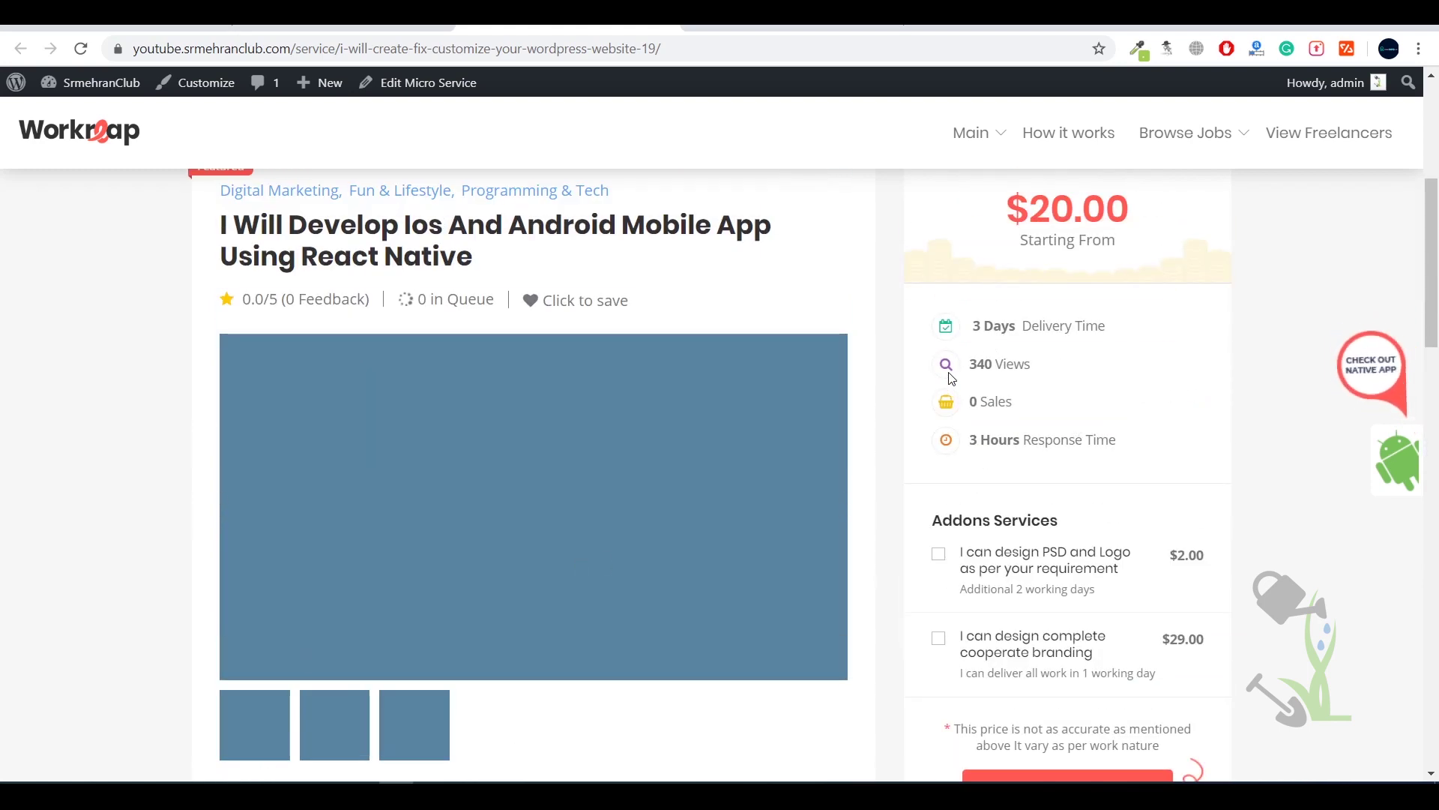
{"action": "scroll", "coordinate": [1124, 386], "scroll_direction": "up", "scroll_amount": 5}
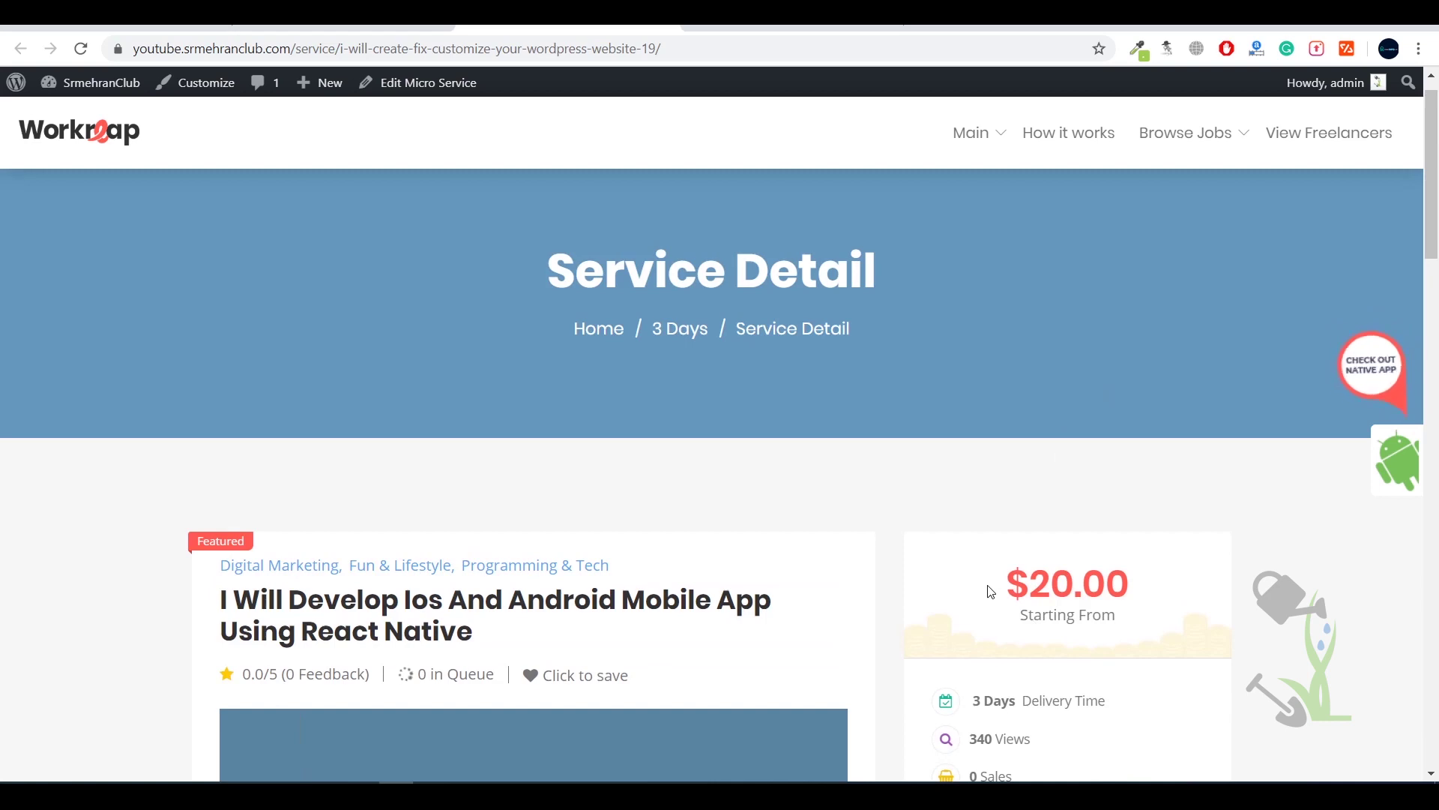
{"action": "left_click_drag", "start_coordinate": [991, 592], "coordinate": [1176, 565]}
{"action": "left_click", "coordinate": [1101, 582]}
- Scroll the detail page again and bring up the browser's Inspect option
{"action": "scroll", "coordinate": [845, 605], "scroll_direction": "down", "scroll_amount": 7}
{"action": "scroll", "coordinate": [837, 604], "scroll_direction": "up", "scroll_amount": 7}
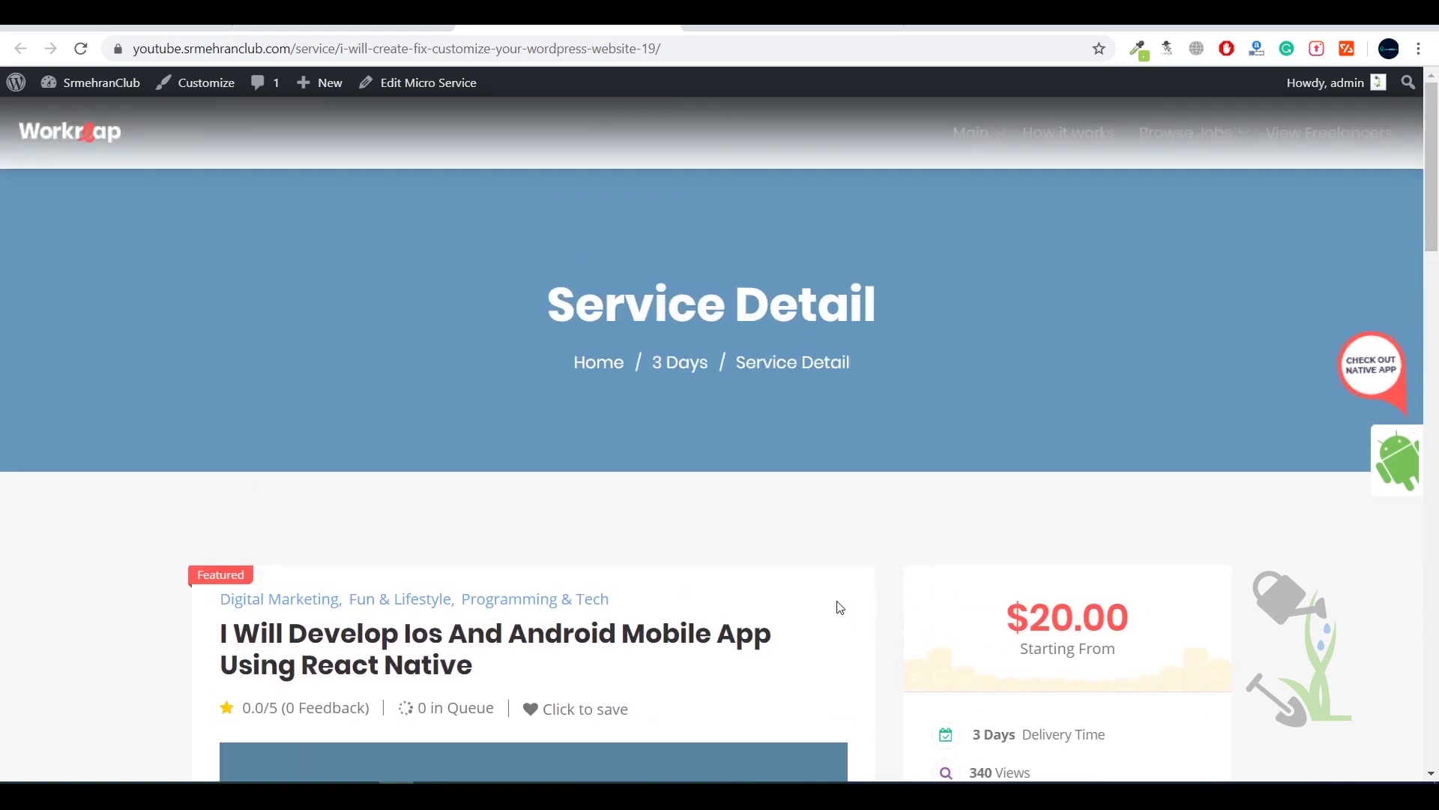
{"action": "scroll", "coordinate": [839, 606], "scroll_direction": "down", "scroll_amount": 2}
{"action": "scroll", "coordinate": [836, 600], "scroll_direction": "down", "scroll_amount": 20}
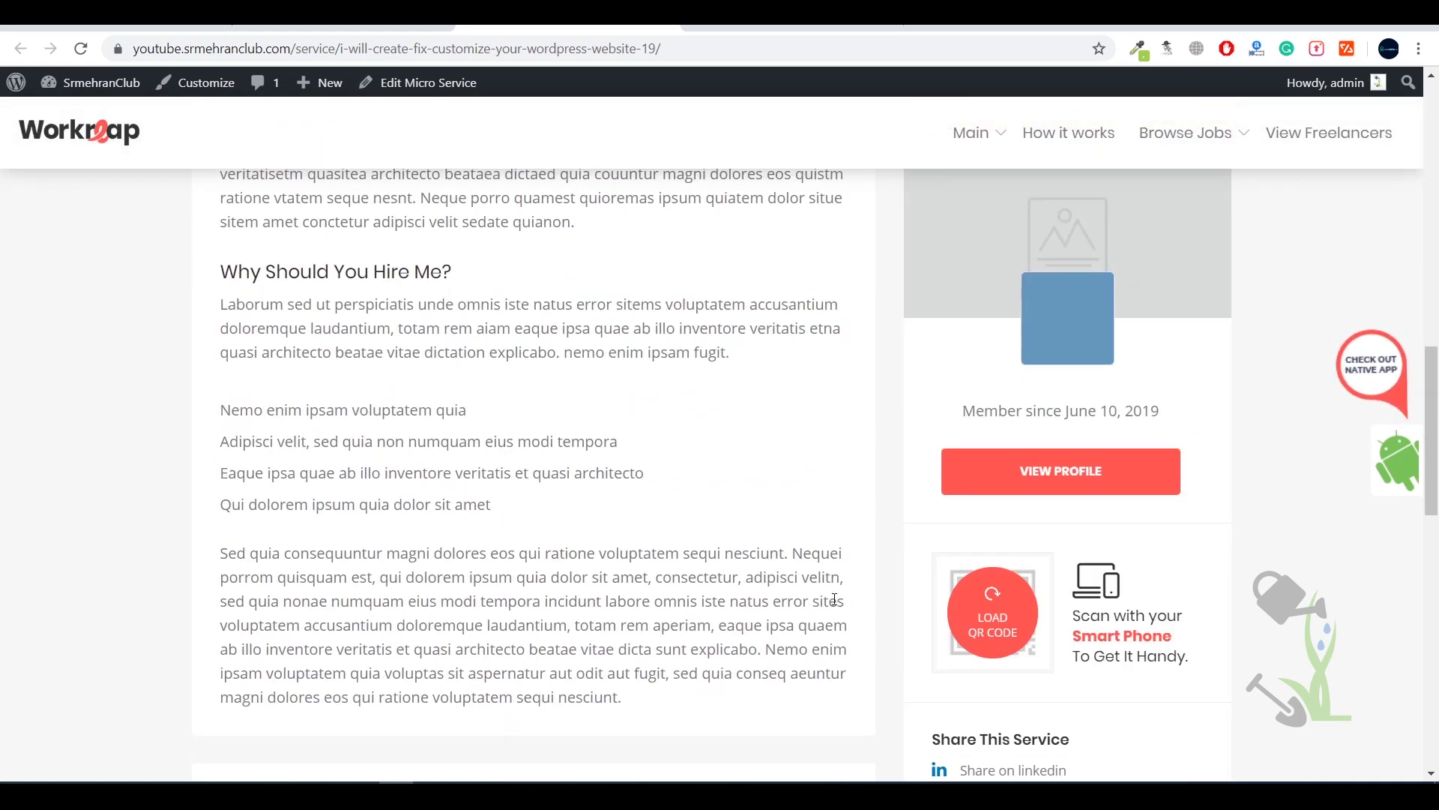
{"action": "right_click", "coordinate": [72, 425]}
{"action": "left_click", "coordinate": [139, 660]}
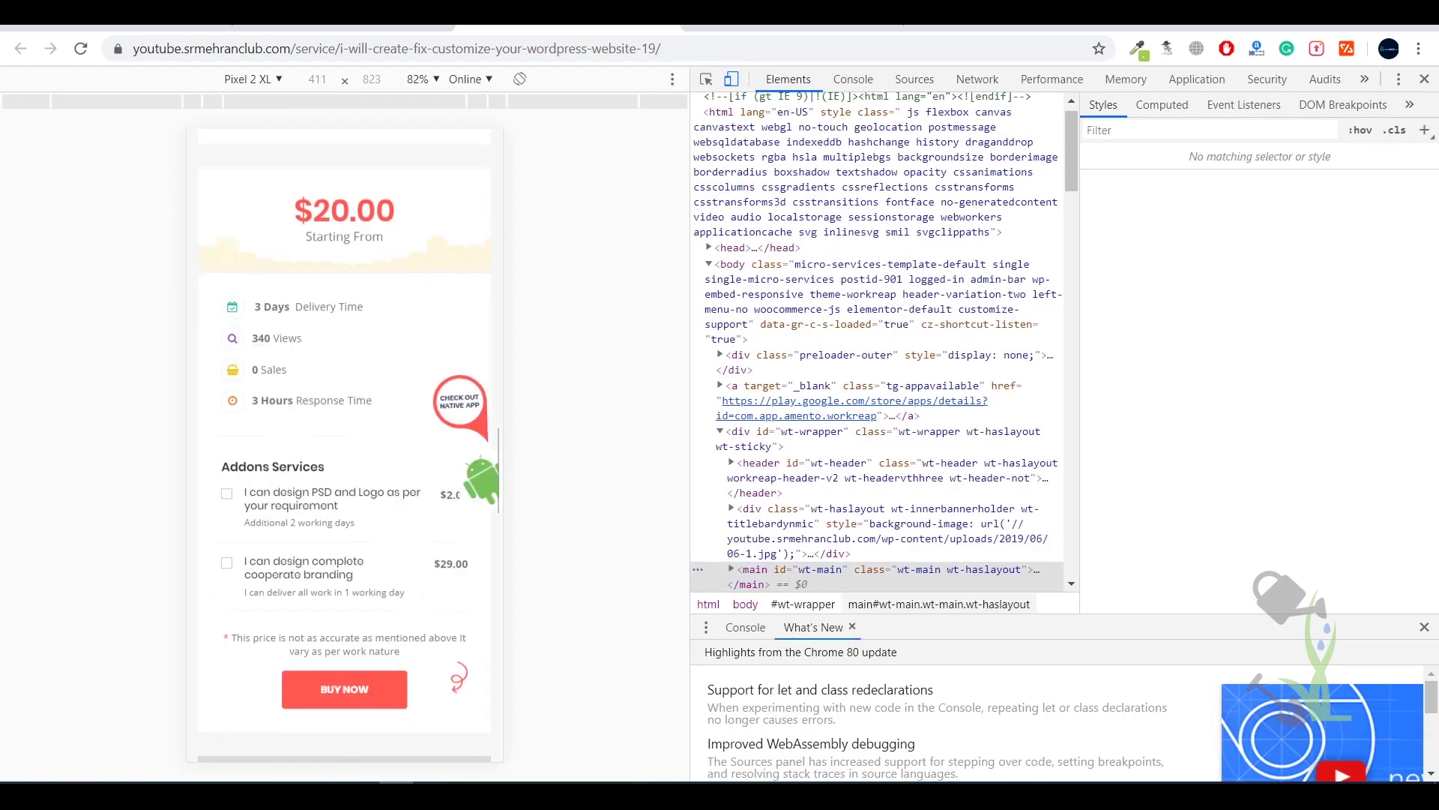
{"action": "scroll", "coordinate": [382, 312], "scroll_direction": "up", "scroll_amount": 5}
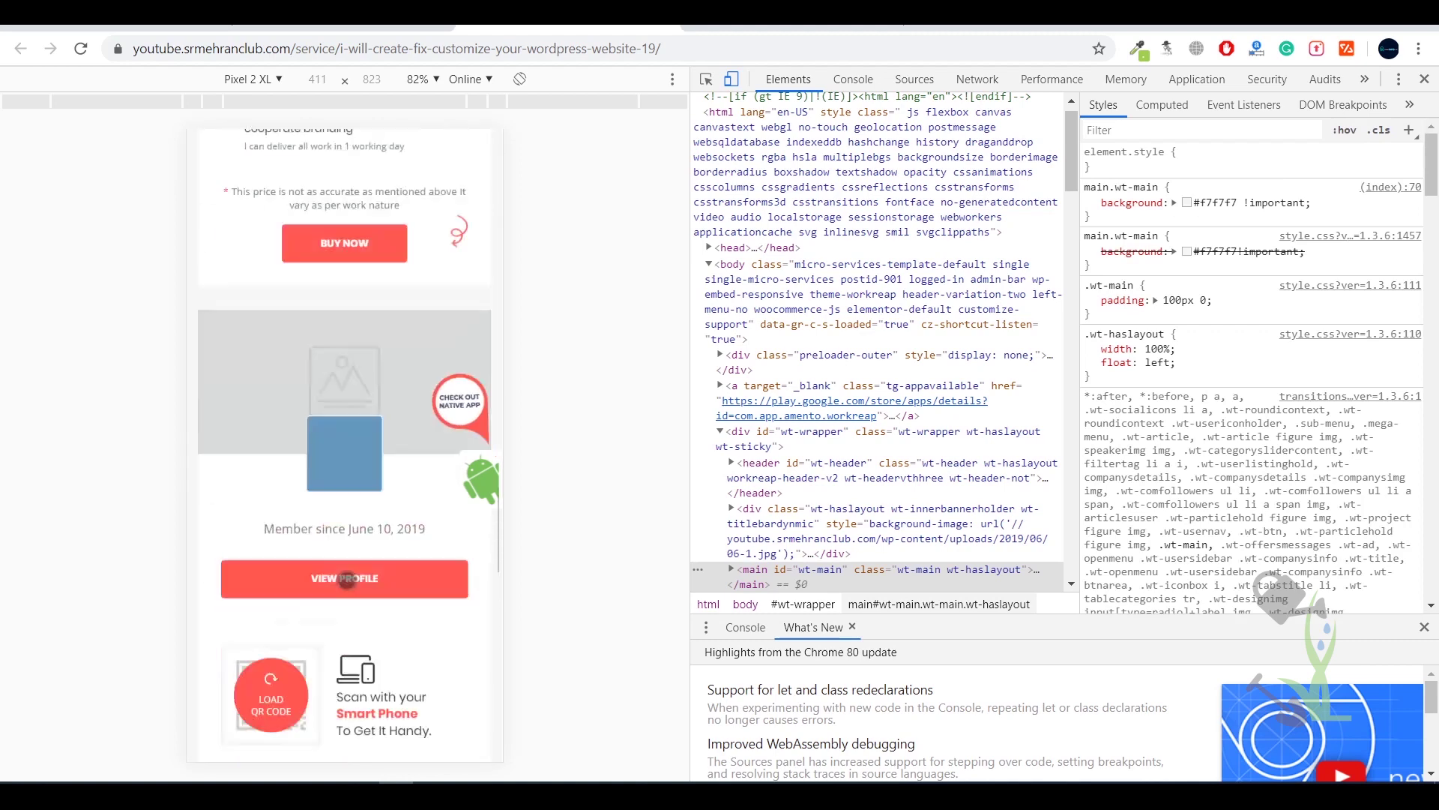
{"action": "scroll", "coordinate": [346, 580], "scroll_direction": "up", "scroll_amount": 5}
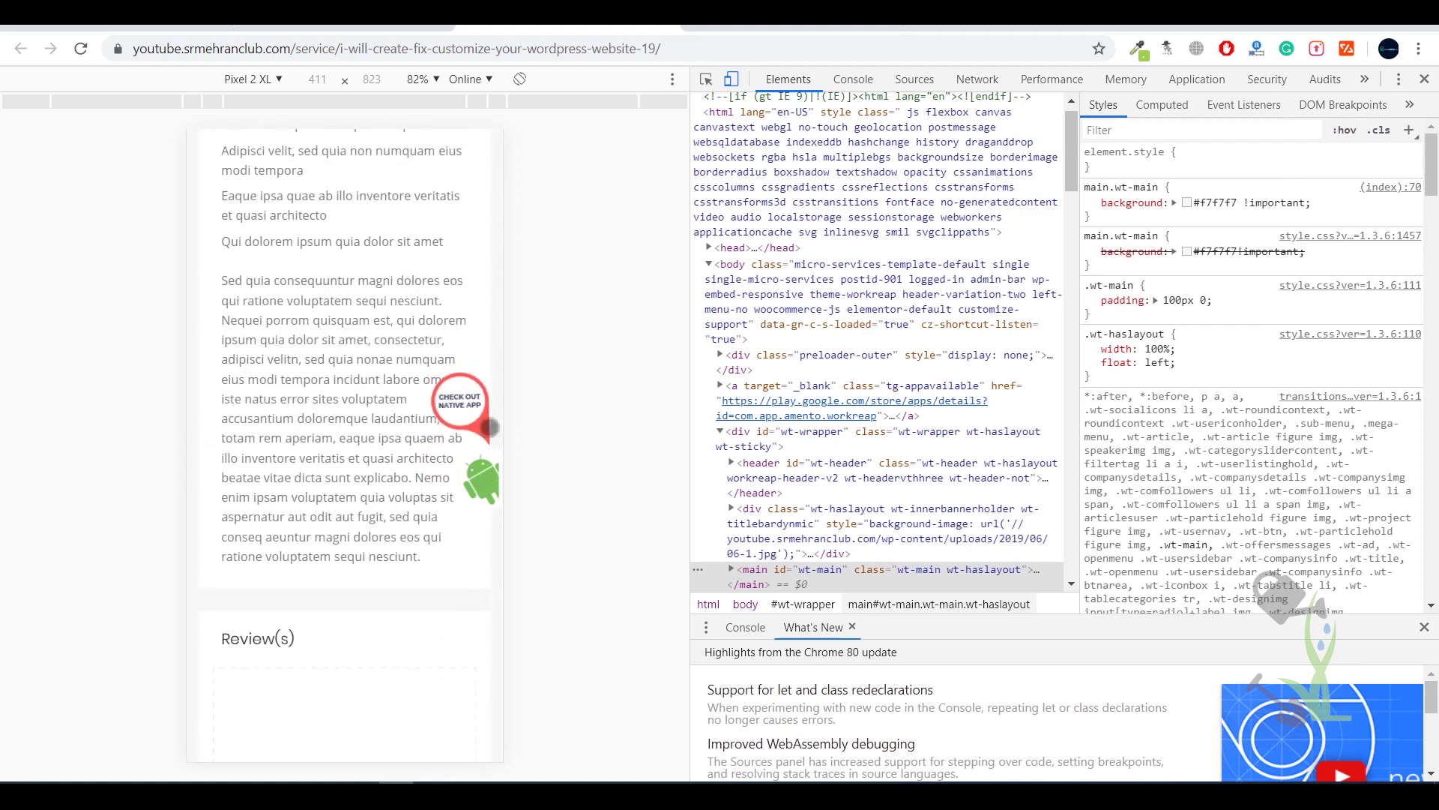
{"action": "scroll", "coordinate": [345, 450], "scroll_direction": "up", "scroll_amount": 10}
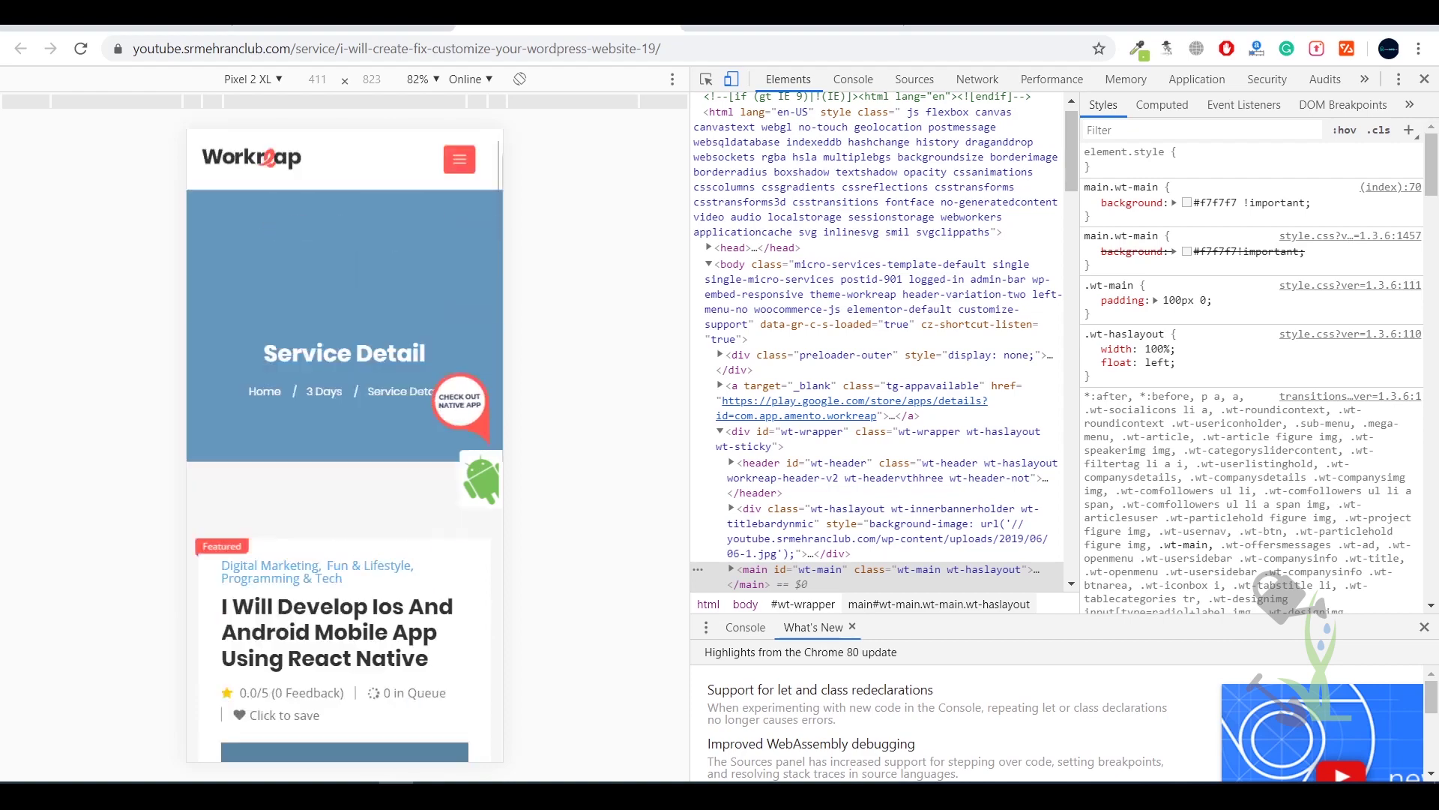
{"action": "scroll", "coordinate": [344, 450], "scroll_direction": "down", "scroll_amount": 15}
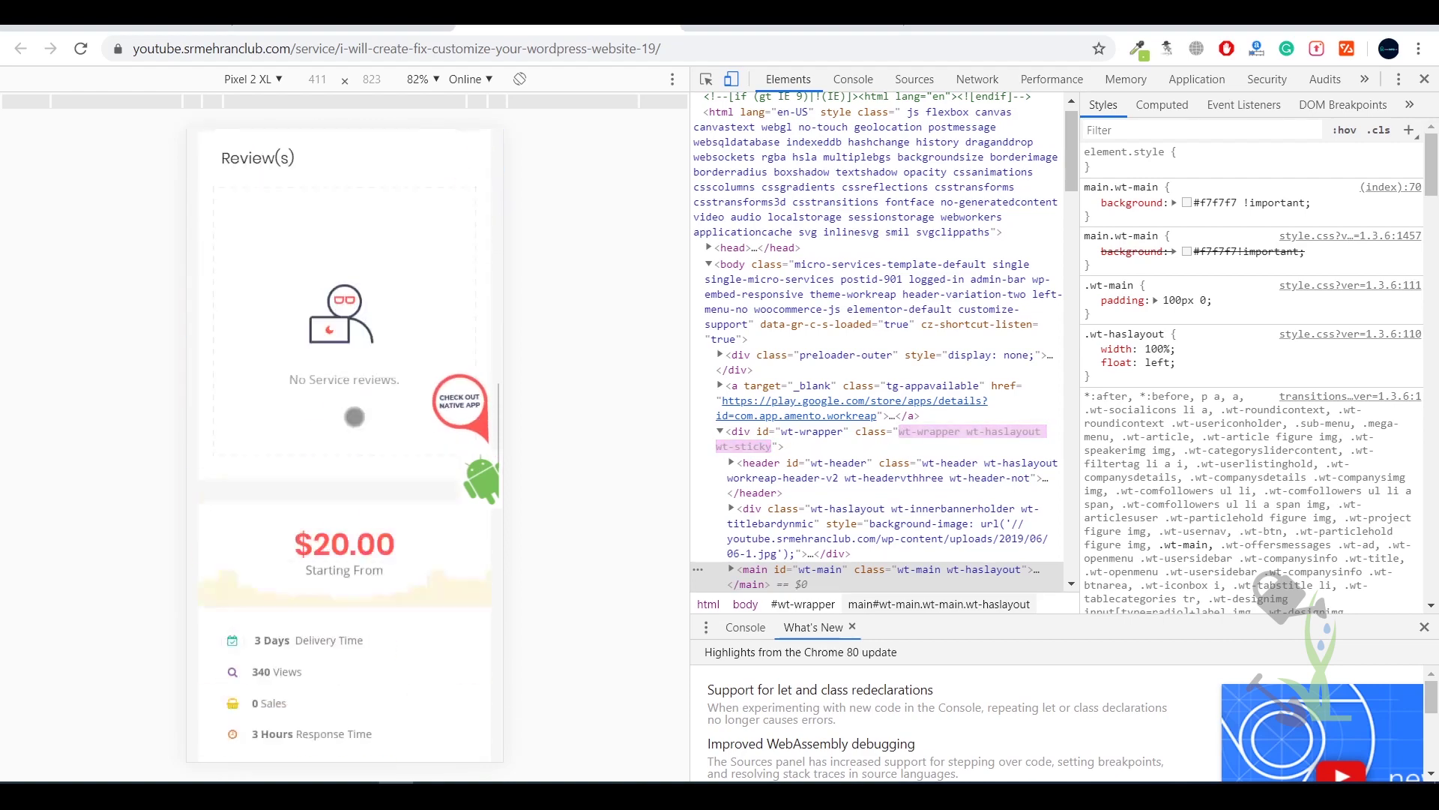
{"action": "left_click", "coordinate": [1424, 79]}
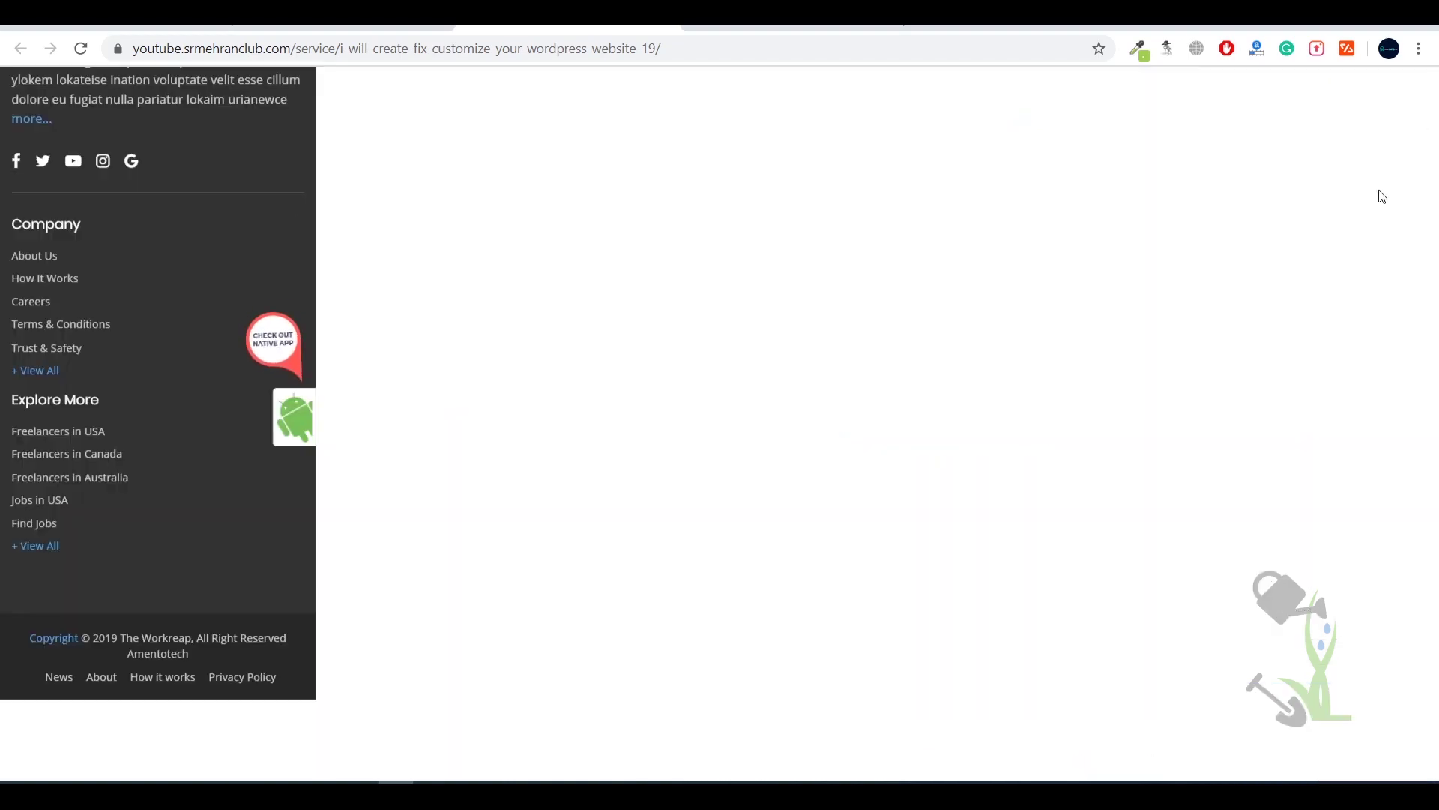